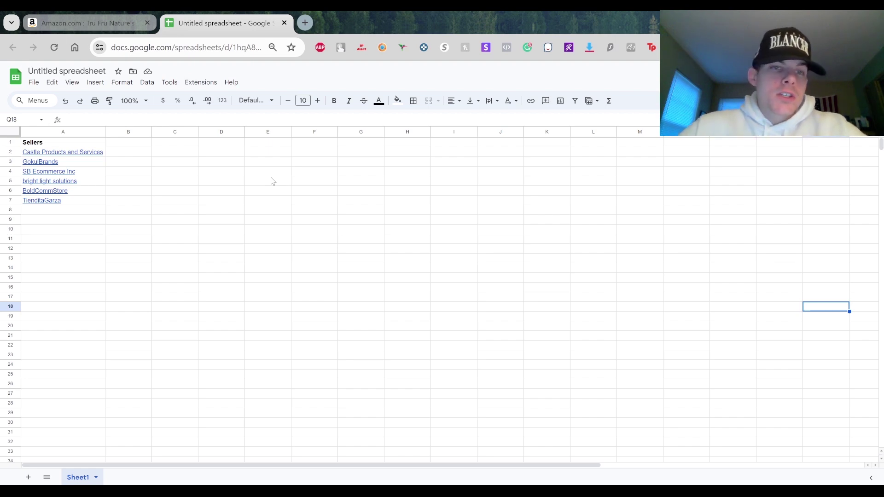
- Switch to the Amazon page for Tru Fru Nature's Hyper-Dried Peaches & Crème and review its price, stock and seller details
left_click(92, 25)
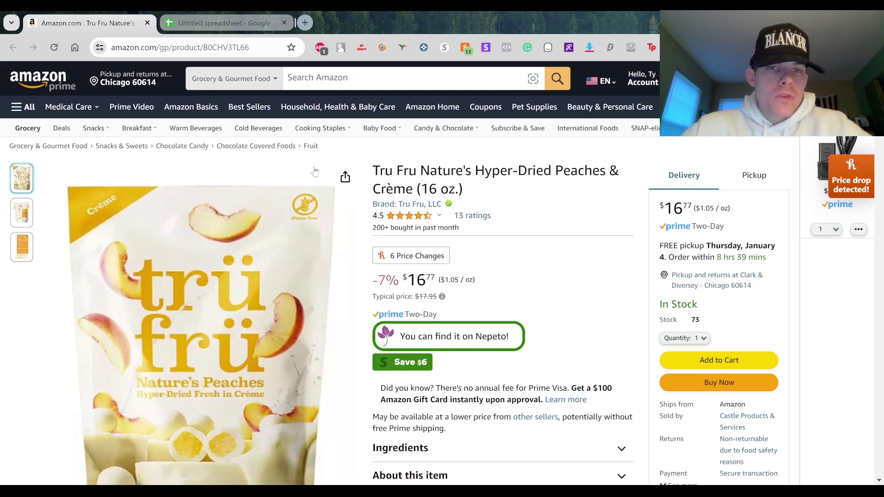
scroll(529, 258, "down", 3)
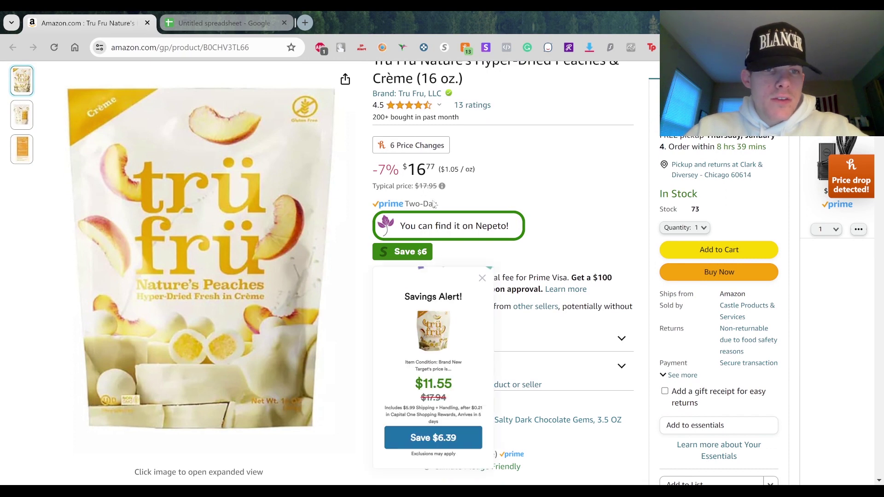
scroll(373, 206, "up", 2)
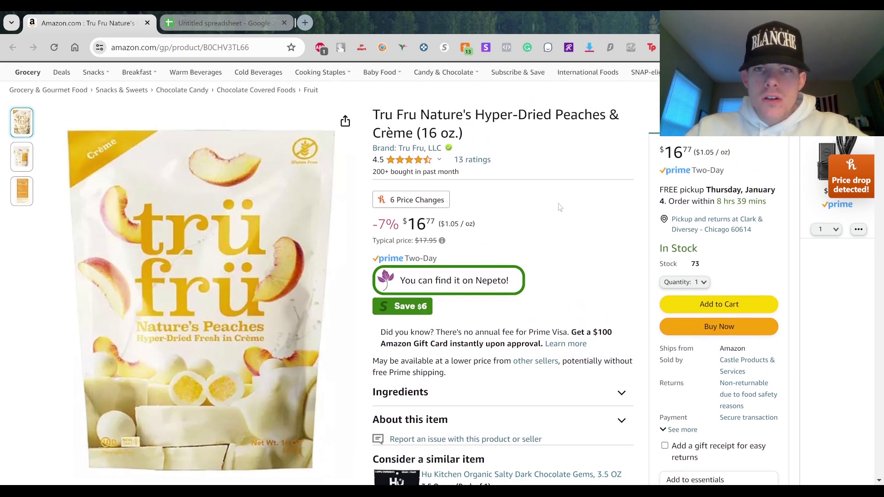
scroll(560, 207, "down", 1)
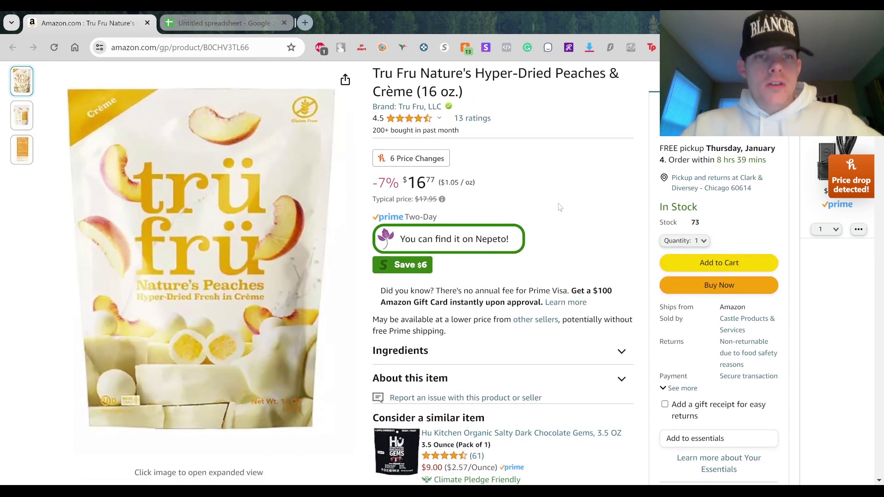
scroll(560, 207, "up", 2)
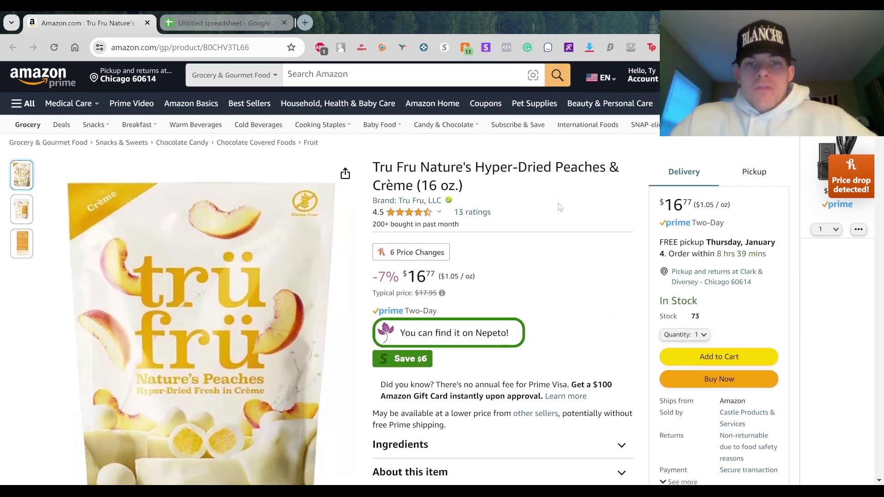
scroll(560, 207, "down", 1)
scroll(560, 207, "up", 1)
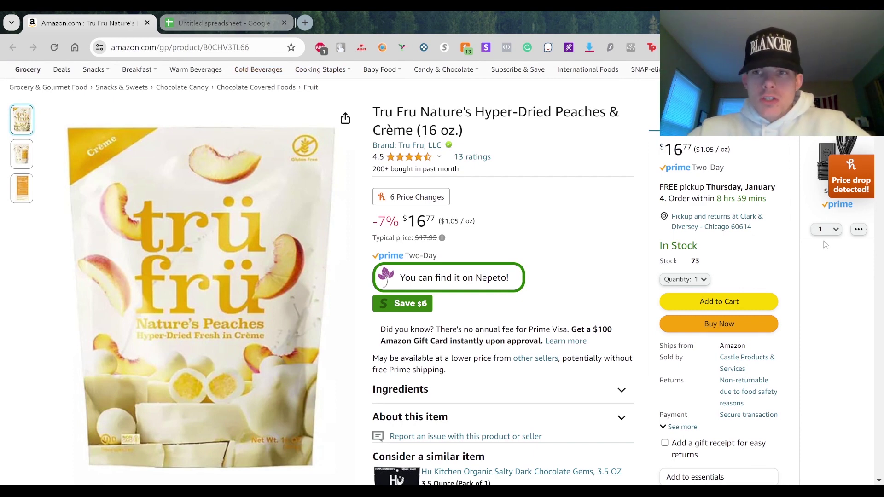
- Remove the remaining item from the Amazon shopping cart by setting its quantity to 0
left_click(835, 232)
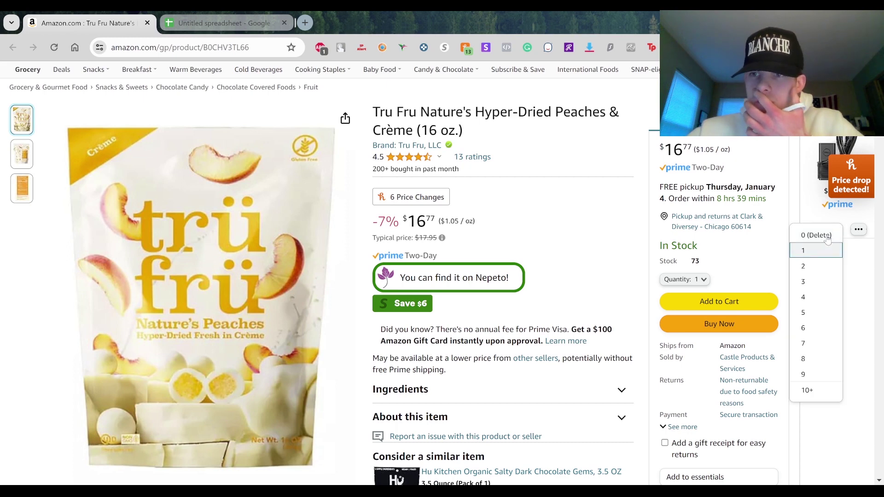
left_click(817, 230)
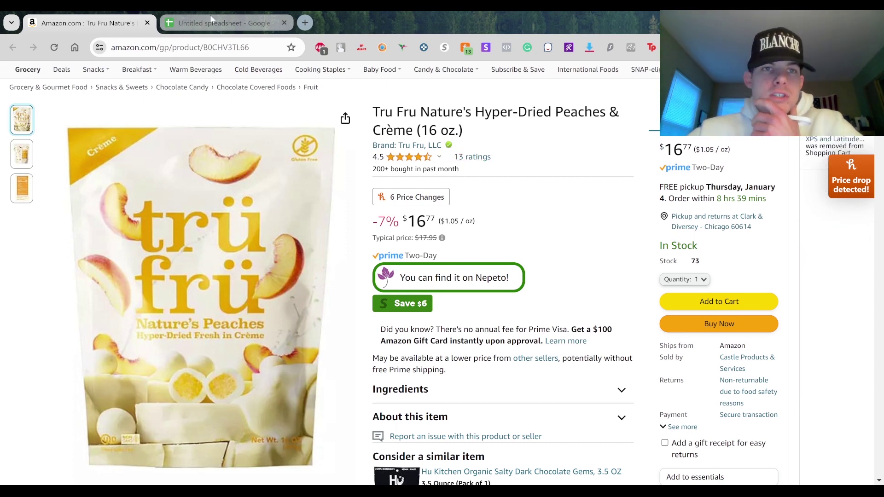
left_click(244, 25)
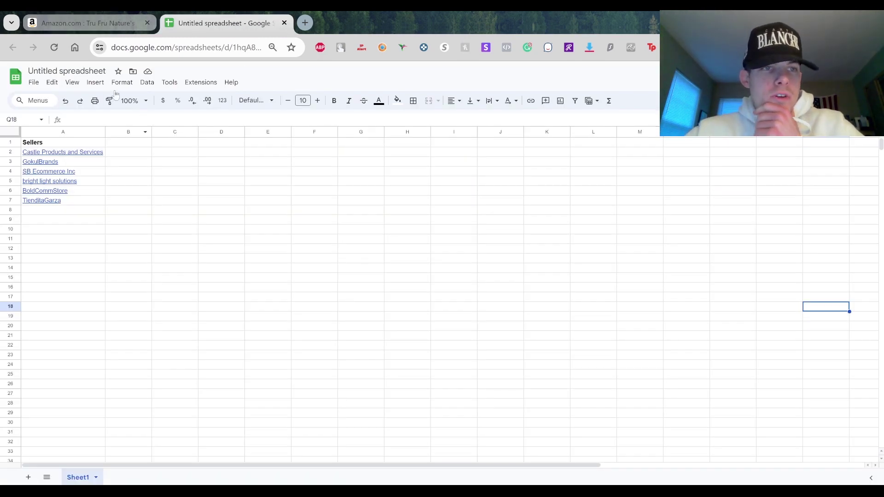
left_click(113, 23)
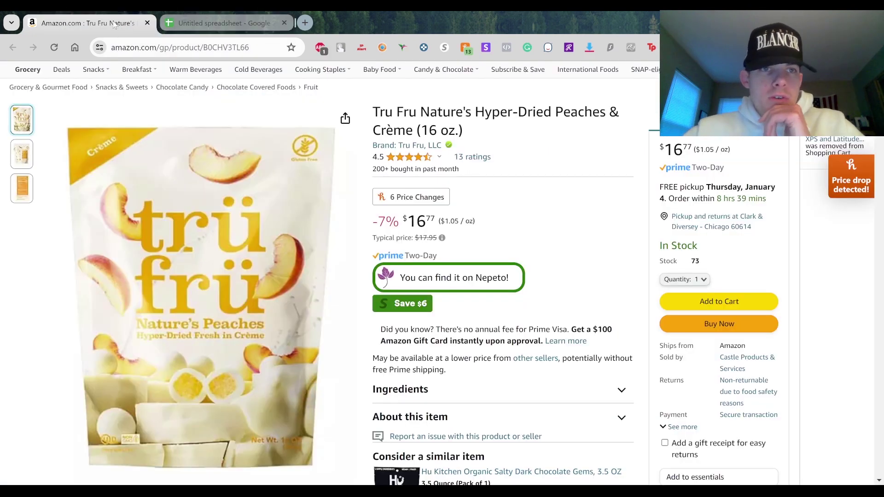
- Examine the stock, 30-day sales and stock history of the FBA sellers in the product's Keepa offers table
scroll(291, 252, "down", 8)
scroll(290, 249, "down", 1)
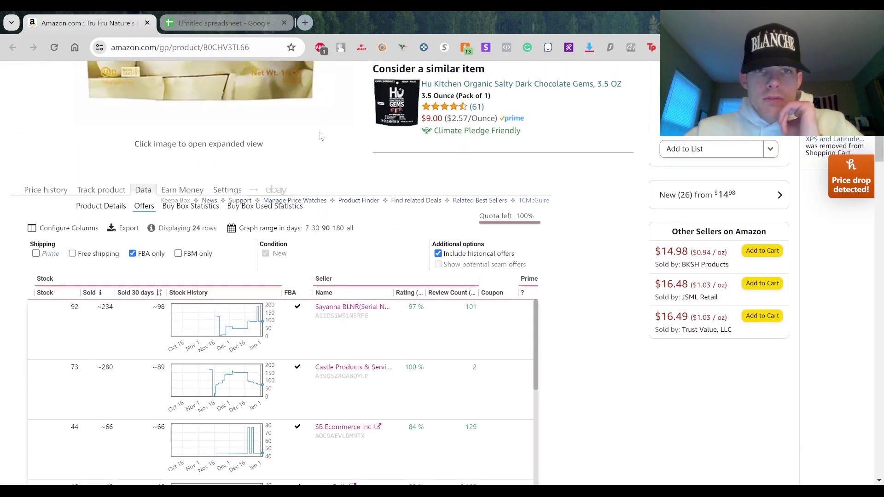
scroll(321, 137, "down", 1)
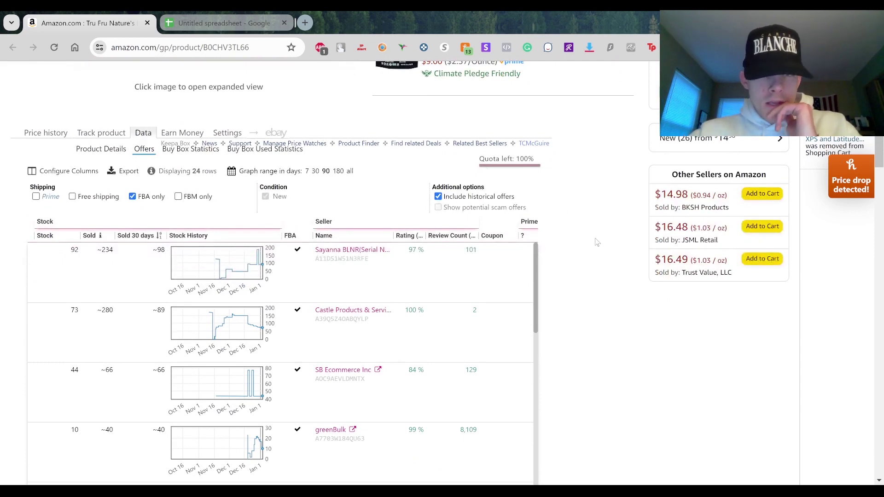
scroll(595, 241, "down", 2)
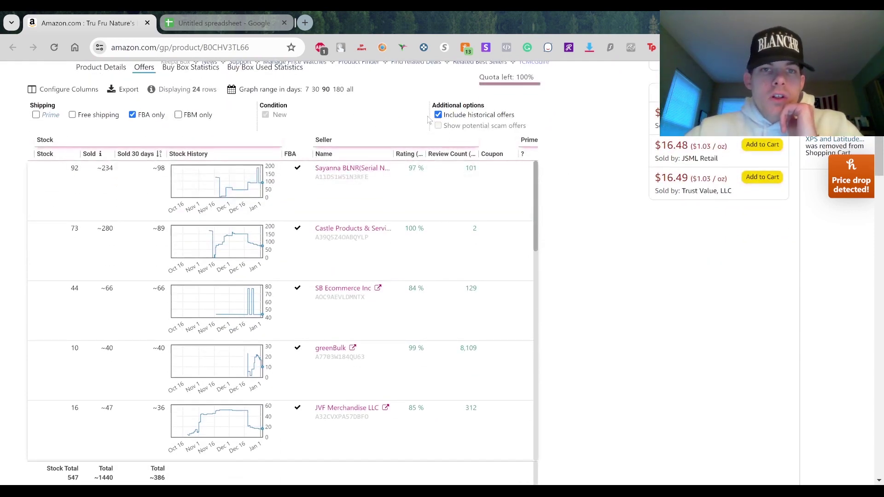
scroll(276, 129, "up", 1)
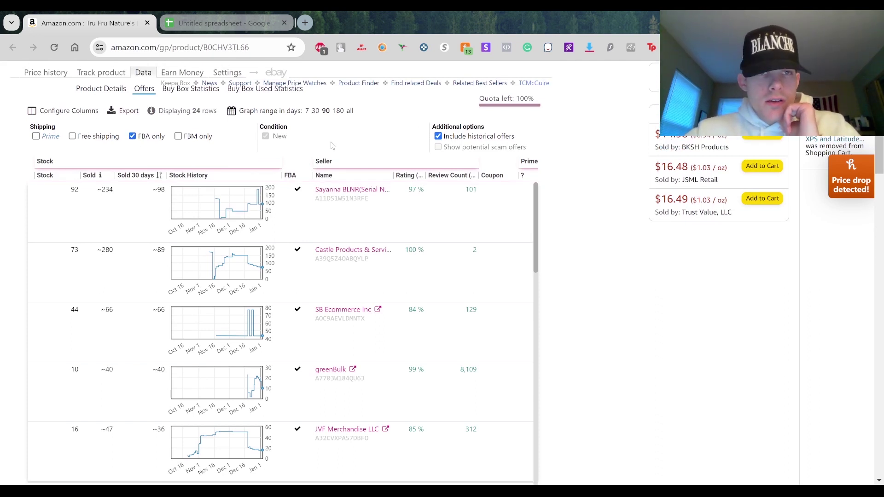
scroll(350, 265, "right", 5)
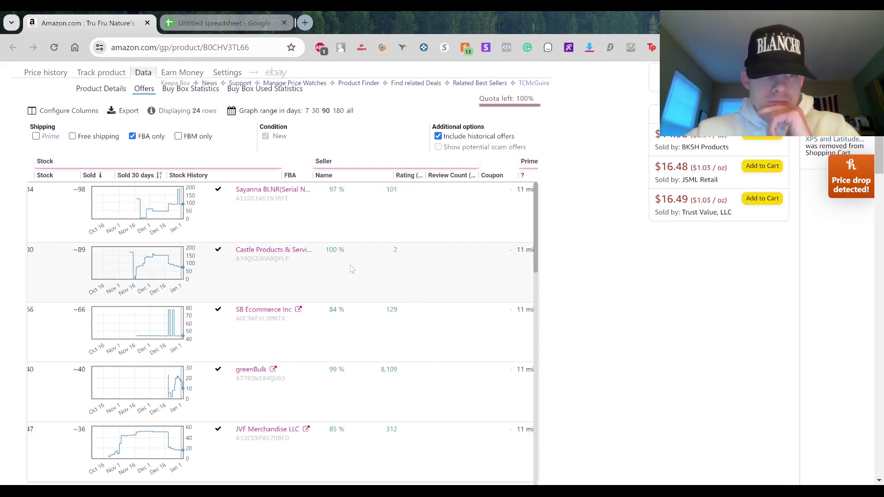
scroll(350, 265, "left", 8)
scroll(350, 269, "left", 1)
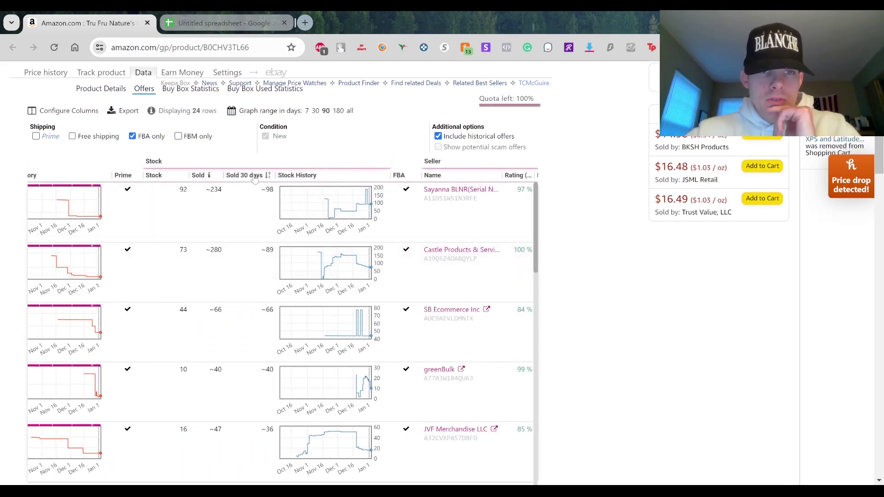
scroll(256, 259, "right", 8)
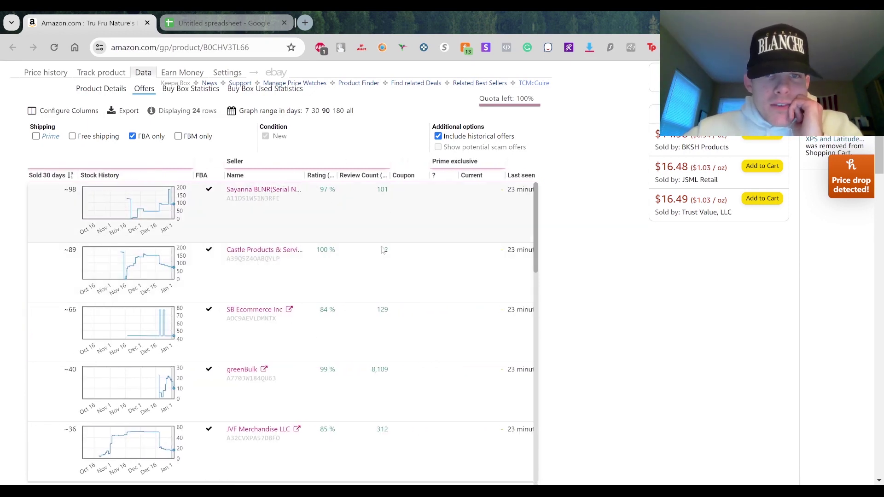
- Examine the seller names, ratings and review counts down the offers list, sorted by units sold in 30 days
scroll(379, 258, "down", 3)
scroll(380, 258, "up", 3)
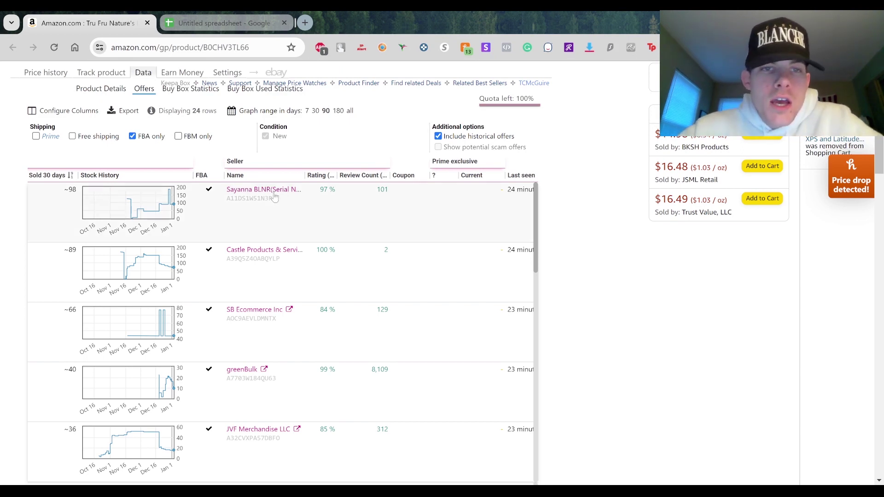
scroll(295, 201, "down", 1)
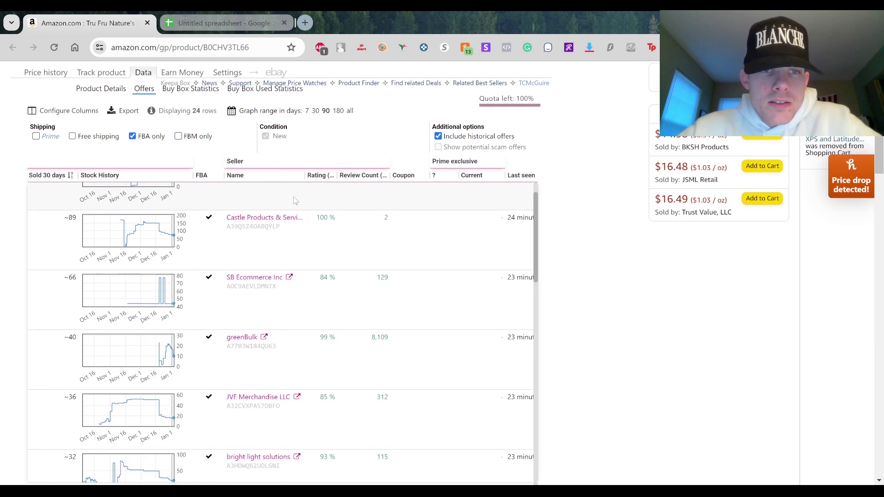
scroll(285, 248, "down", 1)
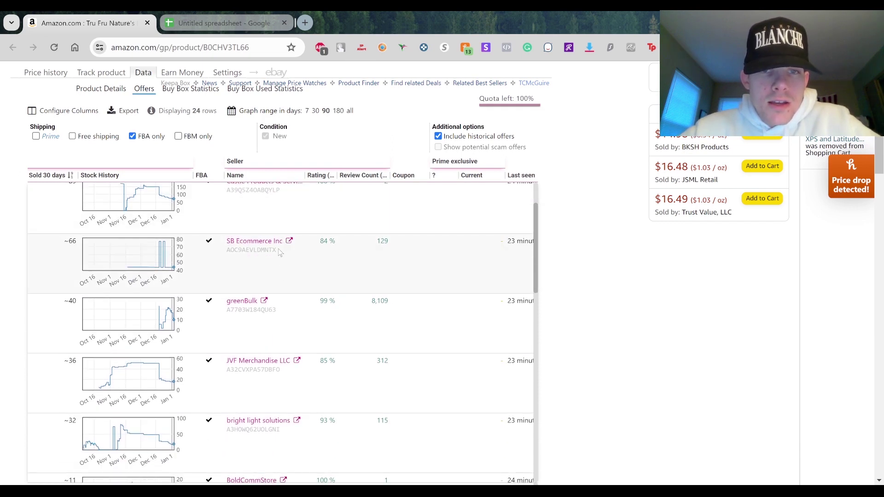
scroll(290, 282, "down", 1)
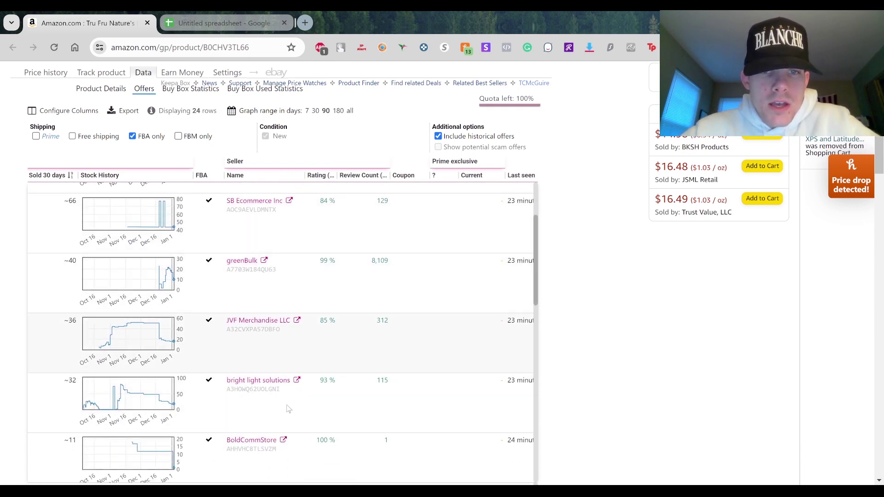
scroll(291, 408, "down", 2)
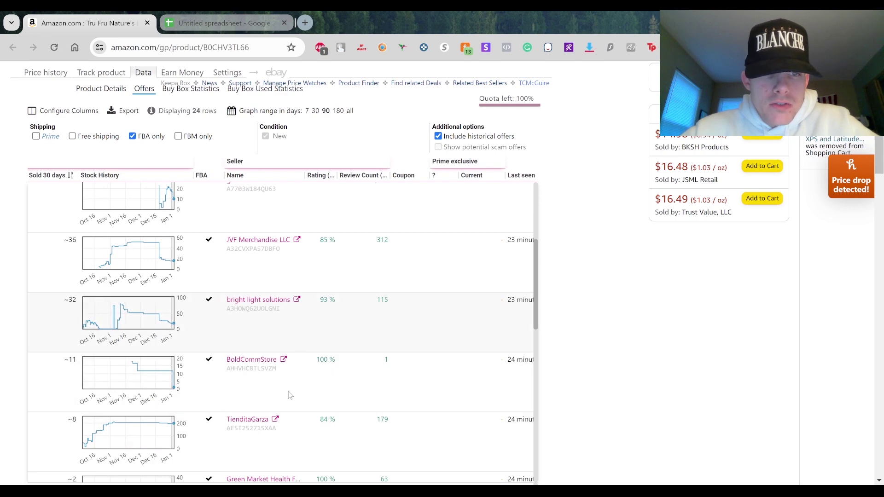
scroll(282, 384, "down", 3)
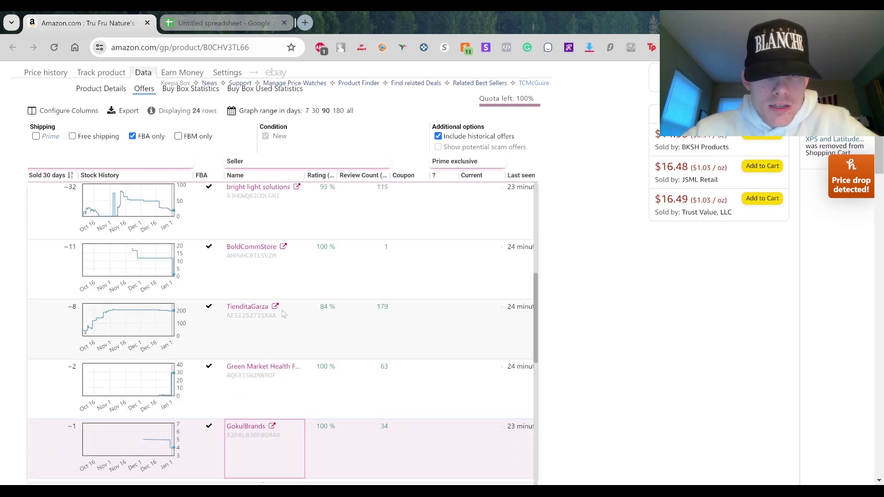
scroll(281, 327, "up", 5)
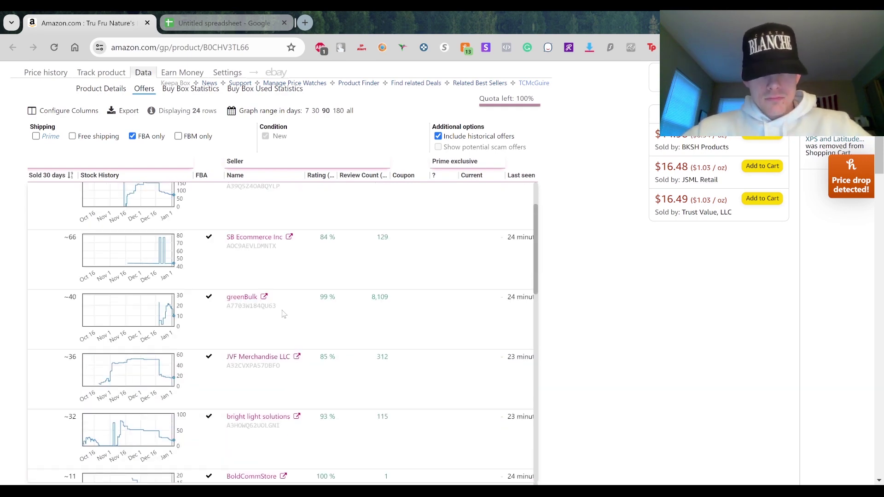
- Open the Amazon seller profile of SB Ecommerce Inc from the offers table and select its page address
left_click(242, 17)
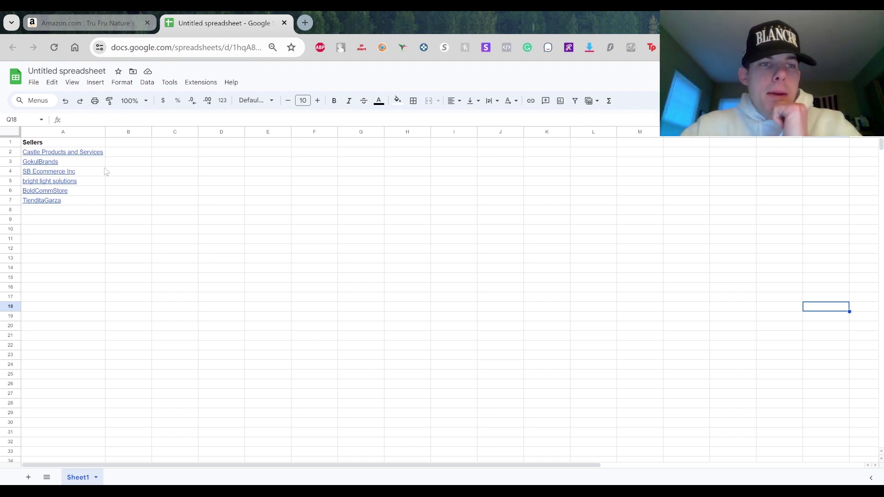
left_click(98, 16)
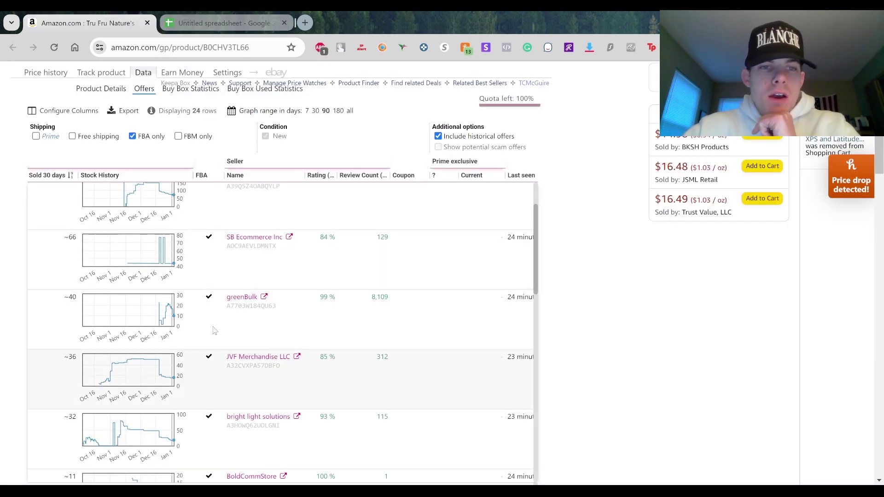
left_click(290, 237)
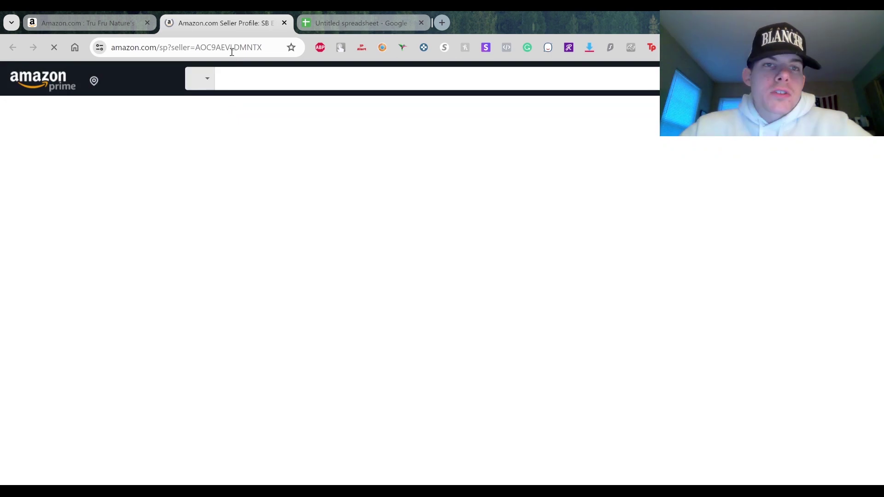
left_click(230, 49)
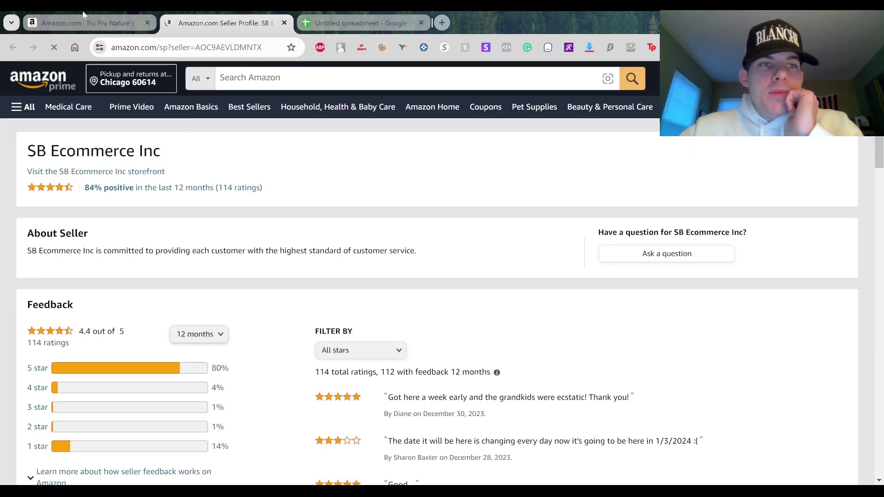
- Switch to the Google Sheets seller list and enter "SB Ecommerce Inc" in cell A8
left_click(84, 15)
left_click(304, 15)
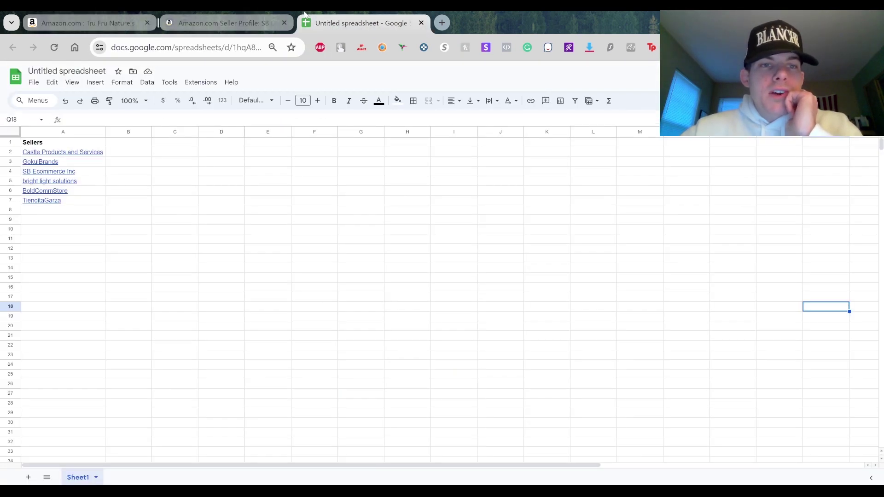
left_click(79, 213)
type("SbB")
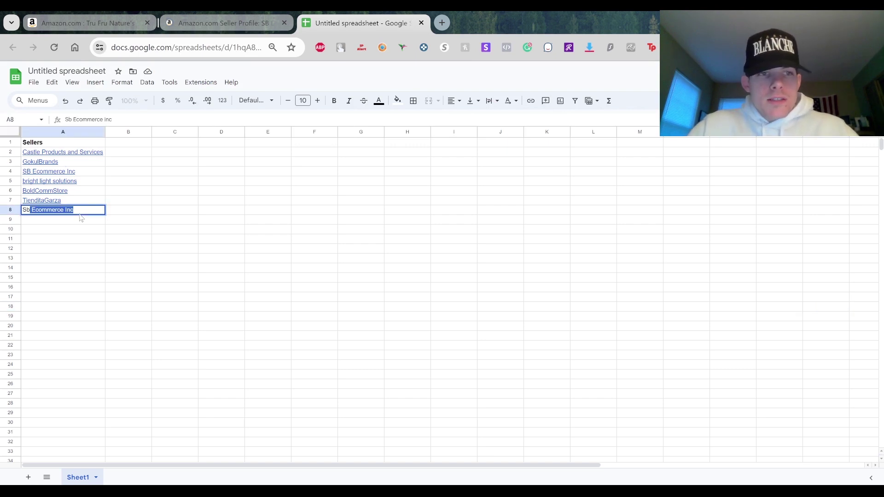
key("BackSpace")
key("BackSpace")
key("BackSpace")
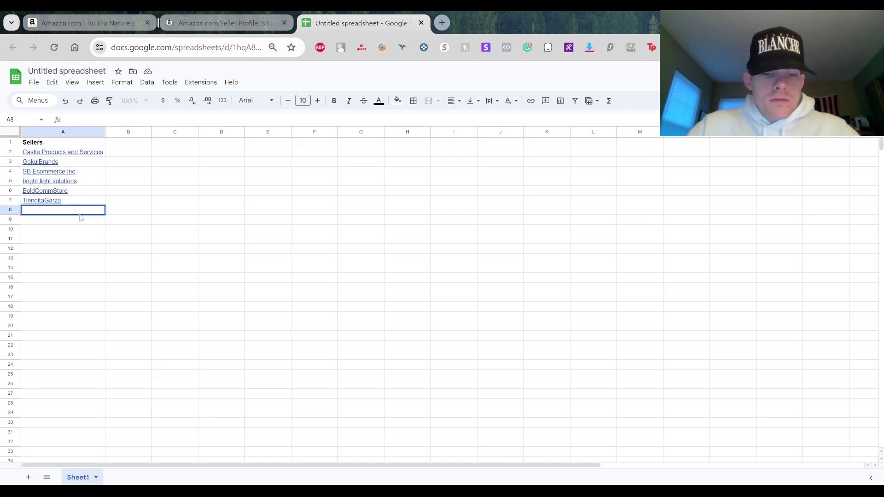
type("SB Ecommerce Inc")
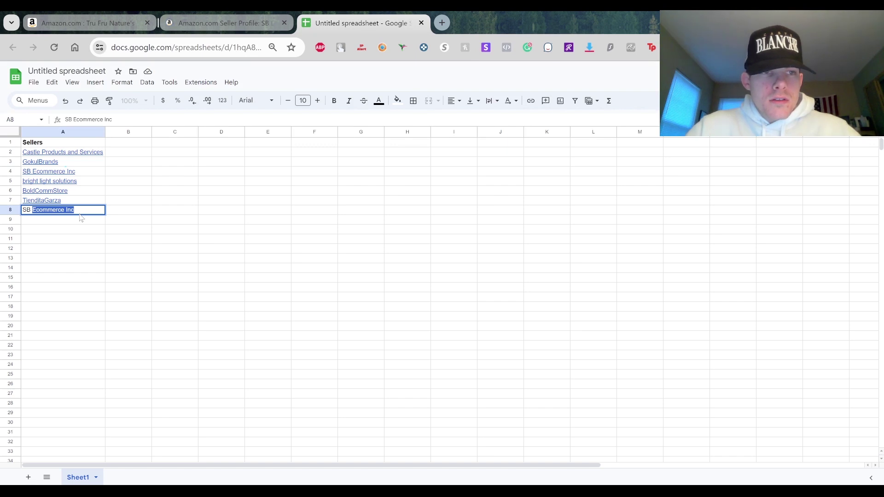
key("Tab")
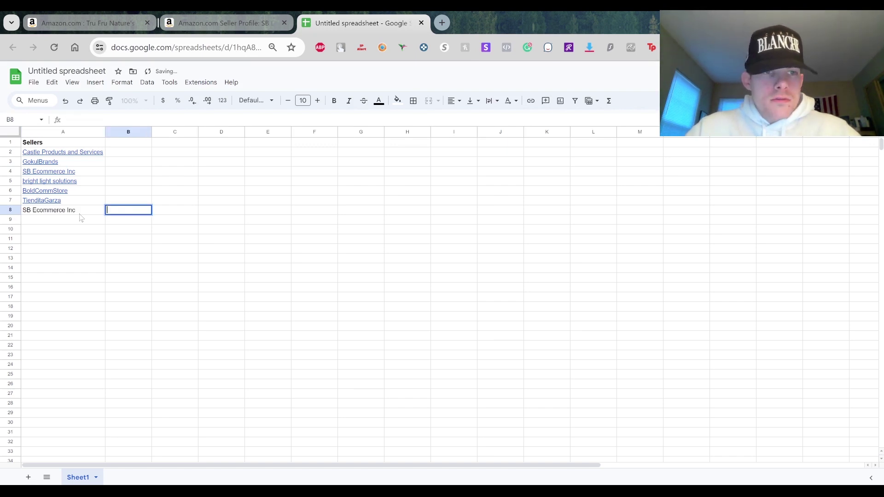
key("Left")
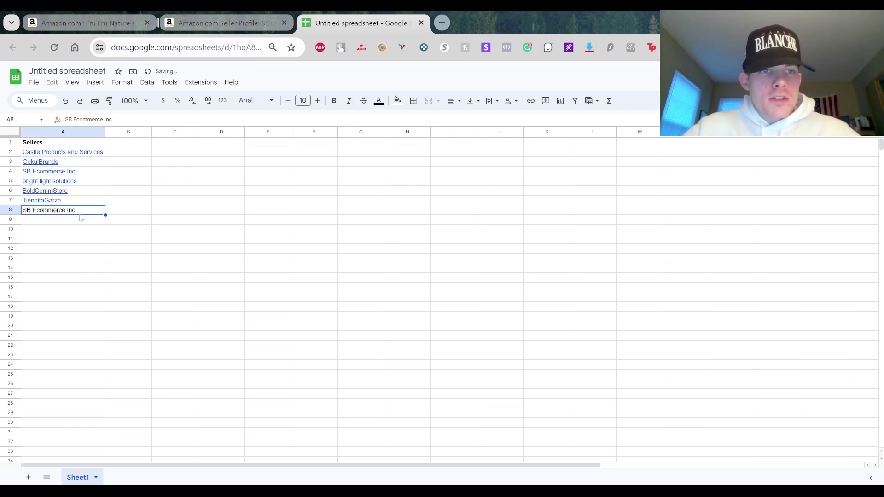
double_click(80, 209)
key("ctrl+a")
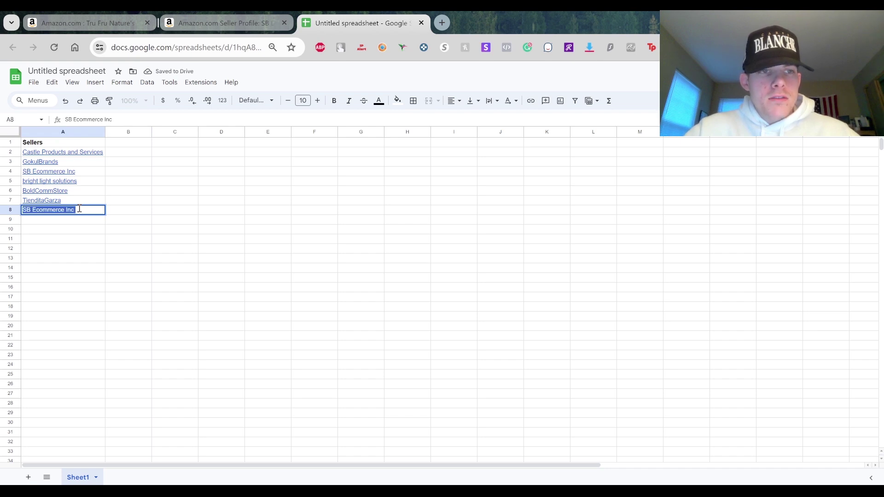
key("ctrl+k")
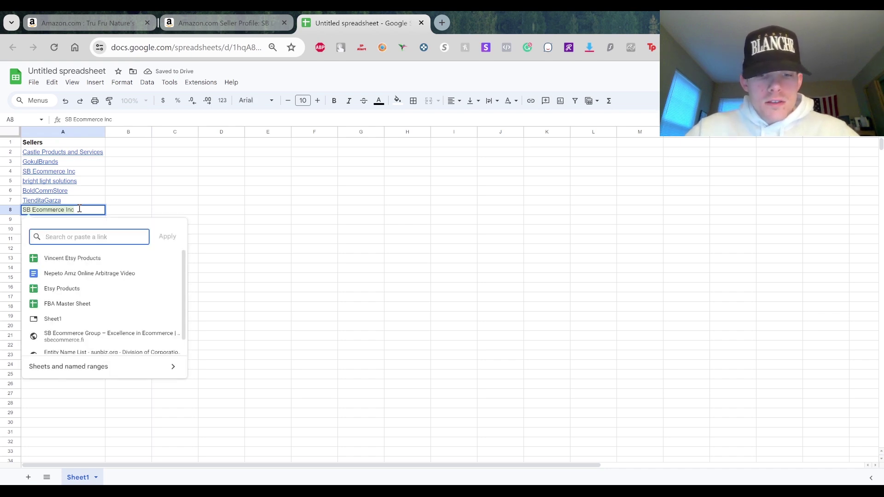
type("https://www.amazon.com/sp?seller=AOC9AEVLDMNTX")
key("Return")
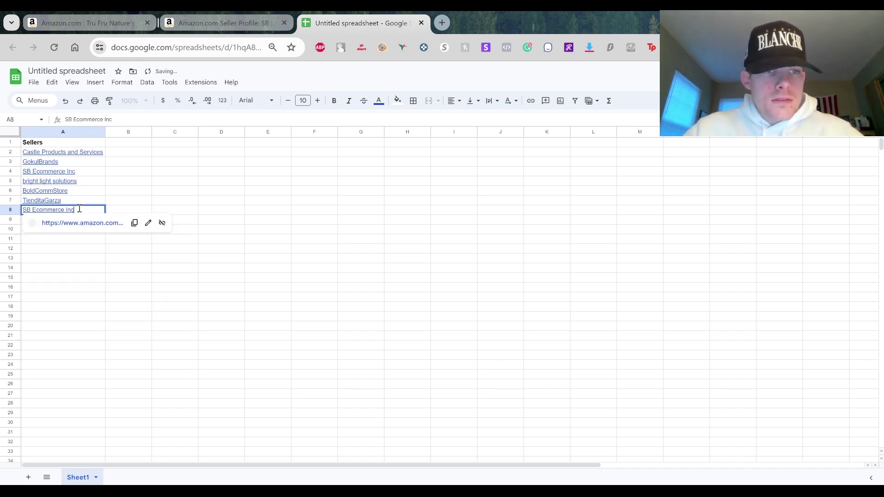
left_click(131, 204)
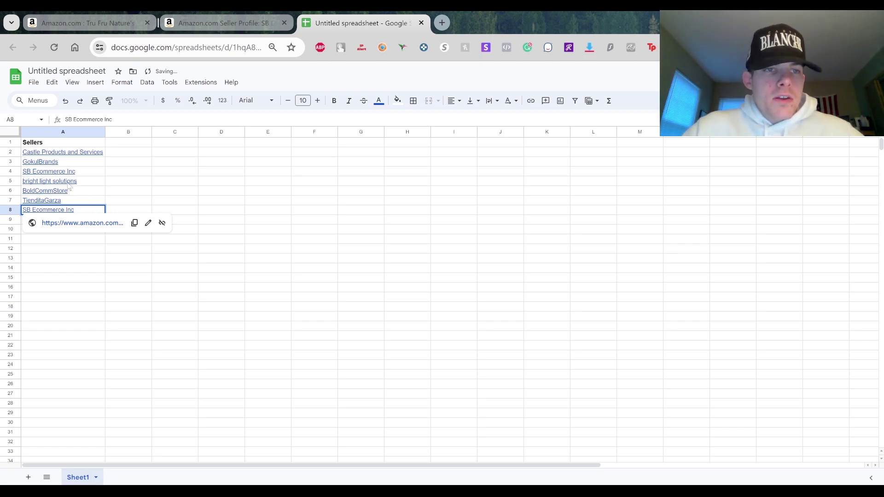
- Clear the duplicate SB Ecommerce Inc entry from cell A8
left_click(79, 211)
key("Delete")
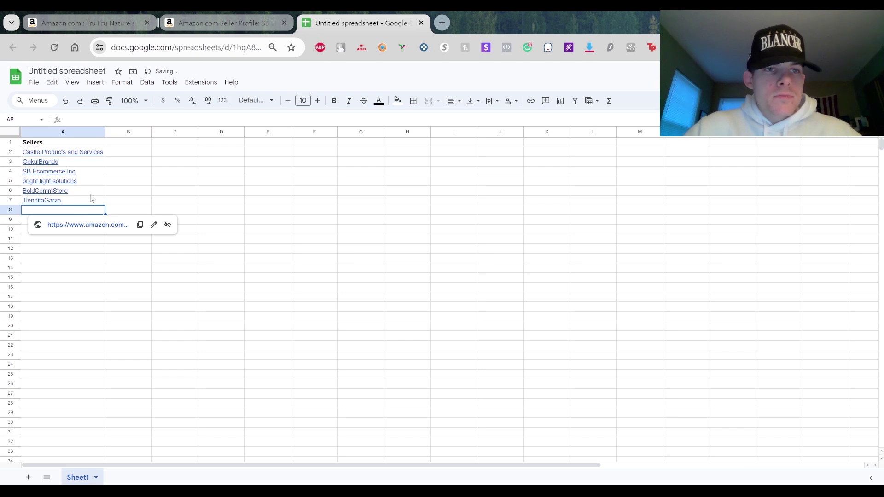
left_click(142, 204)
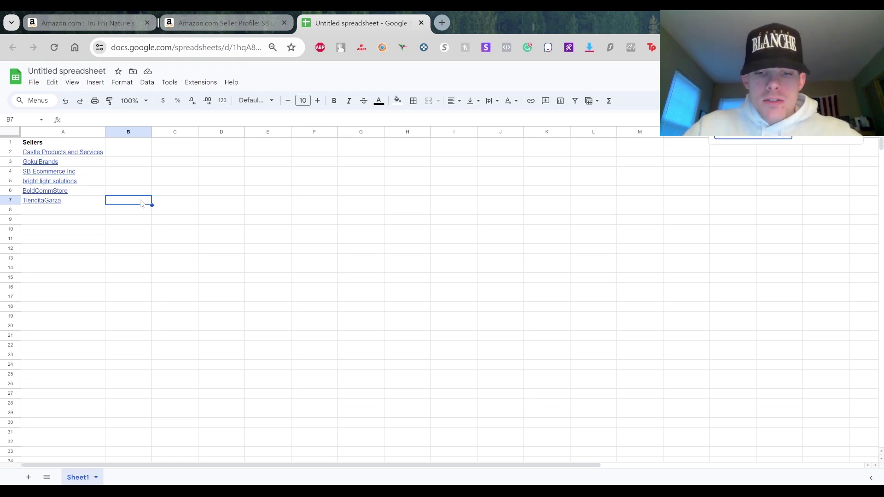
- Search the sheet for "gokul" to check whether the seller is already listed, and close the search
type("gokul")
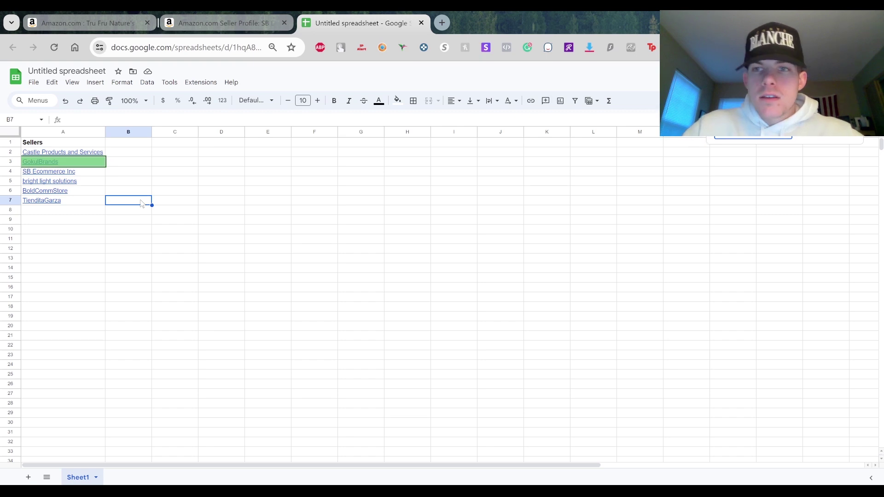
key("BackSpace")
key("BackSpace")
key("BackSpace")
key("BackSpace")
key("BackSpace")
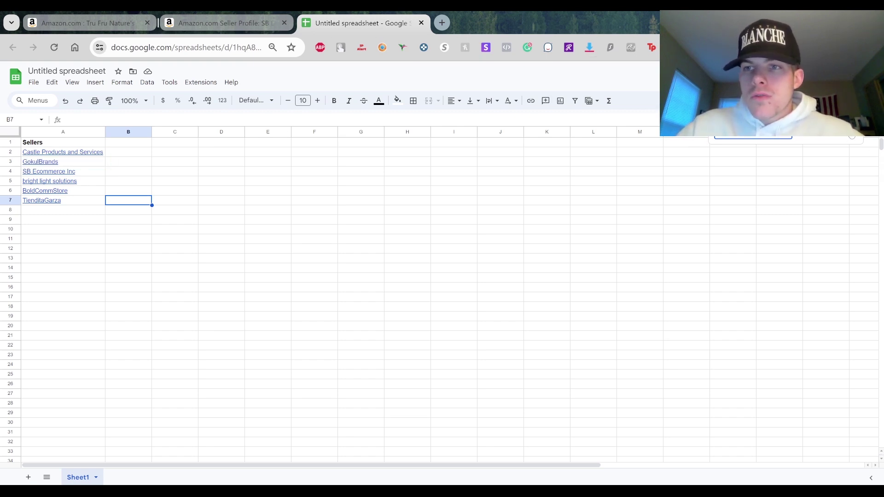
key("Escape")
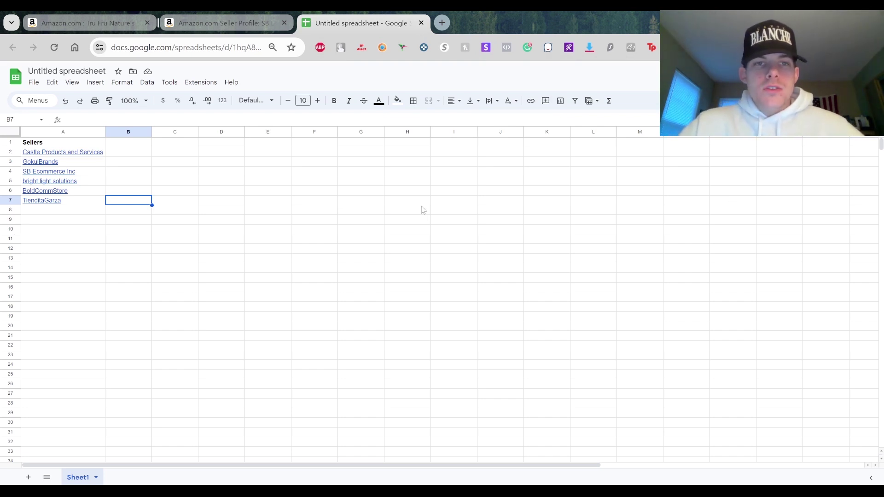
- Rename the column heading in cell A1 as "Tru Fru Sellers"
mouse_move(49, 152)
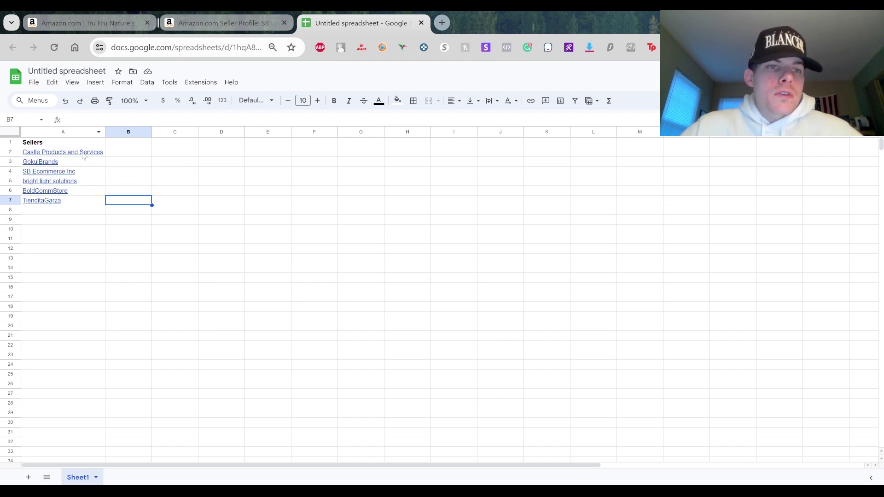
double_click(60, 142)
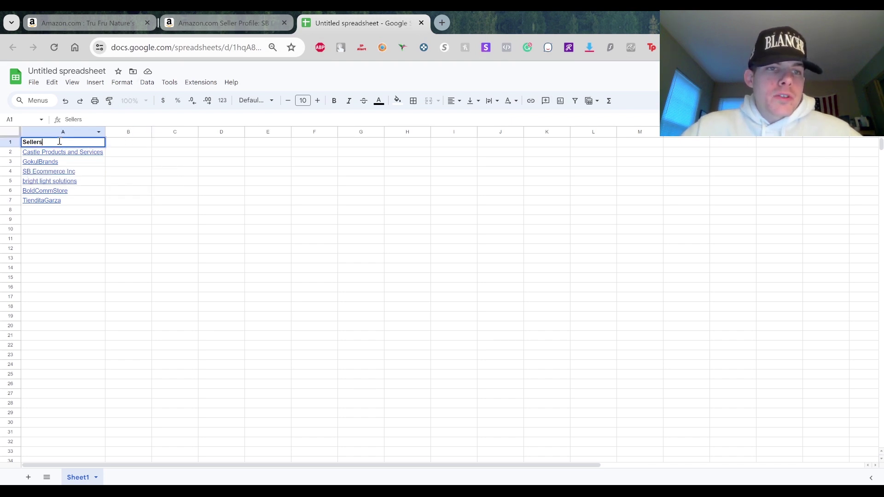
key("ctrl+a")
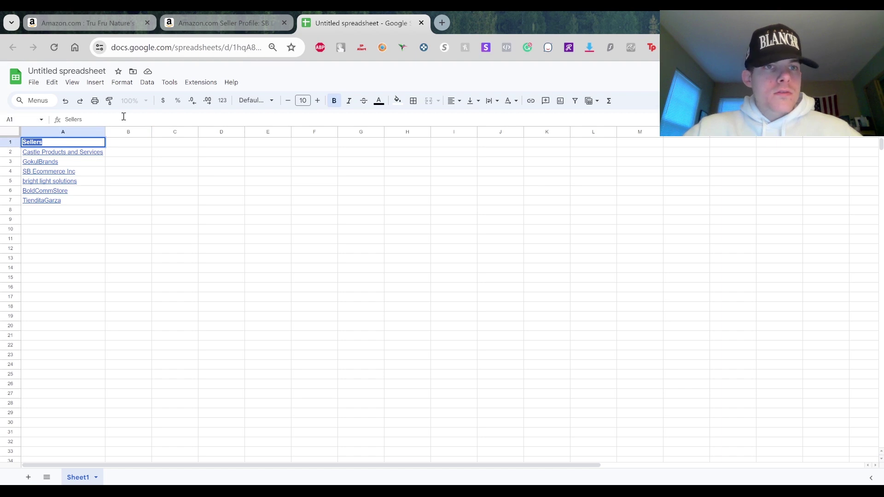
type("Tr")
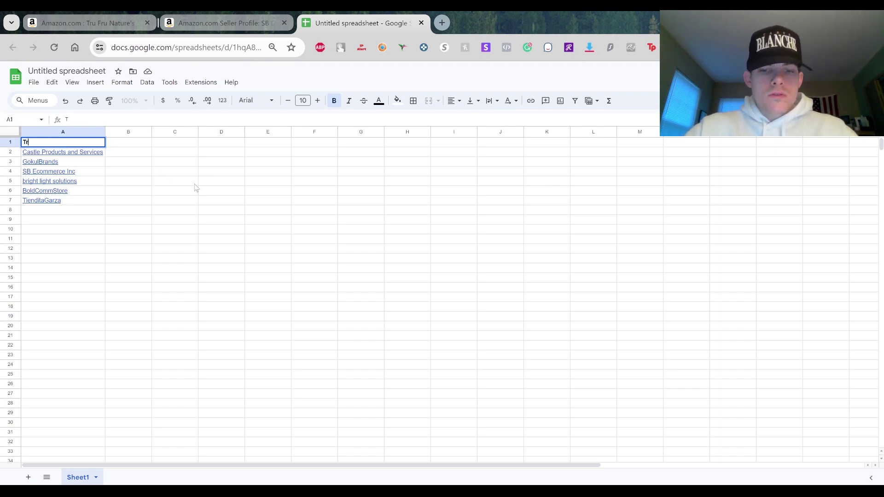
type("u Fru Sel")
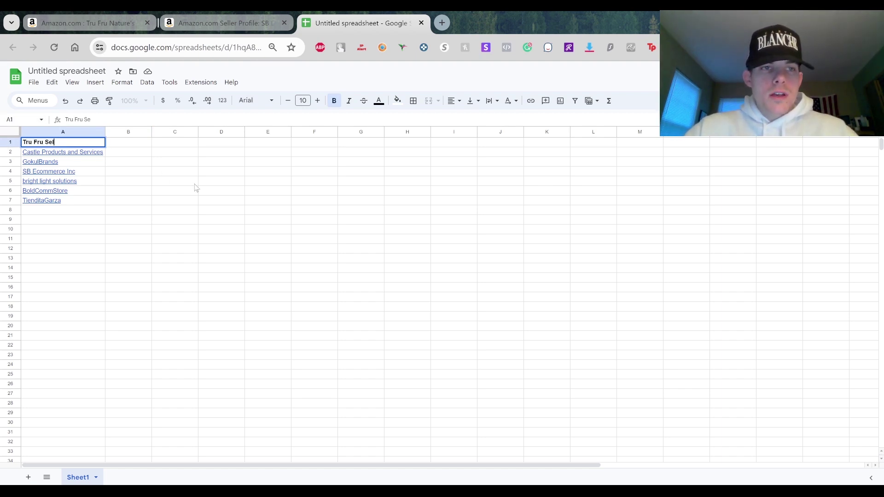
type("lers")
left_click(193, 184)
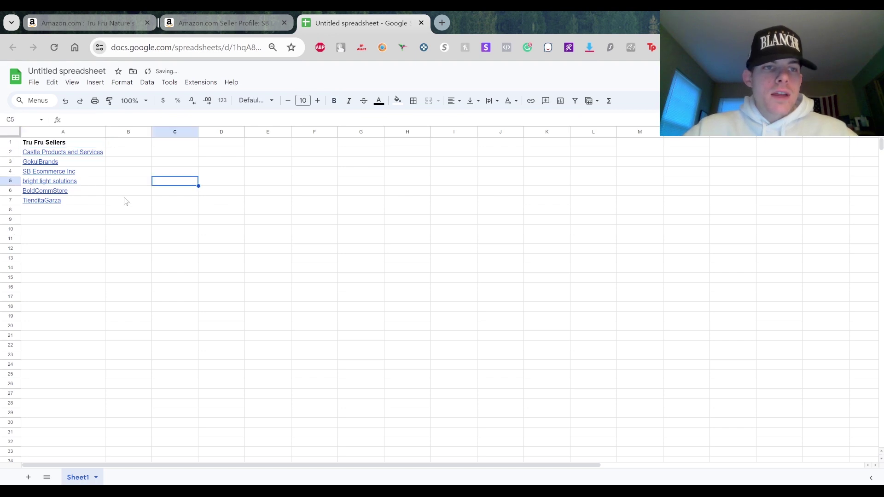
- Follow the Castle Products and Services link in cell A2 to its Amazon seller profile
left_click(103, 154)
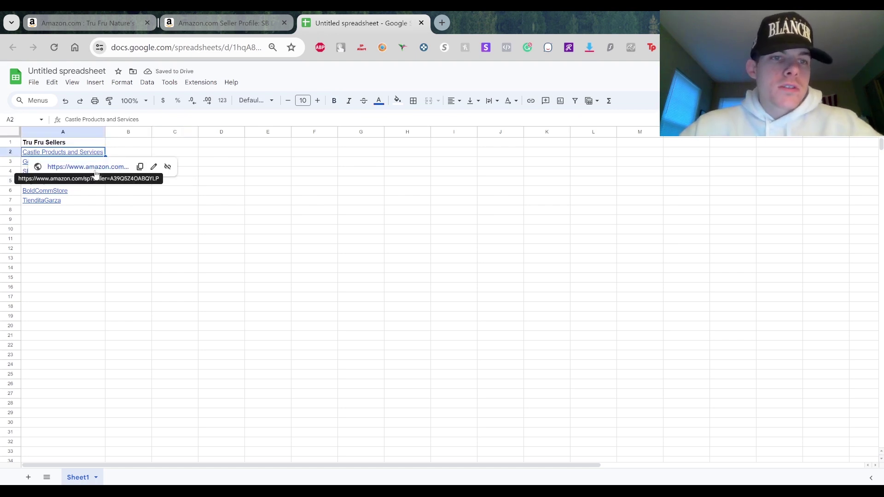
left_click(95, 167)
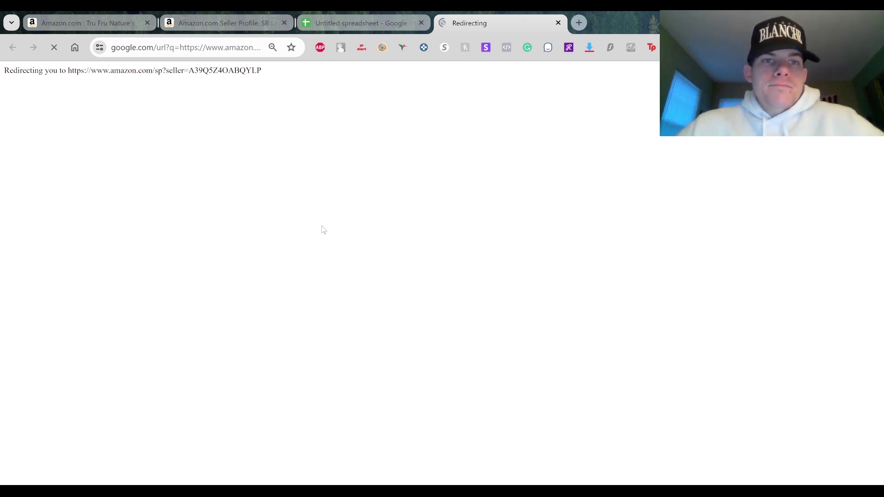
left_click(232, 14)
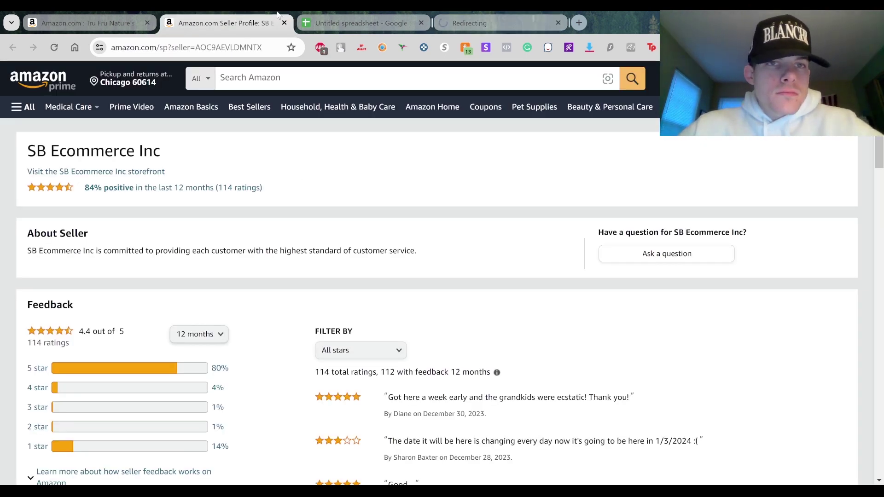
left_click(321, 17)
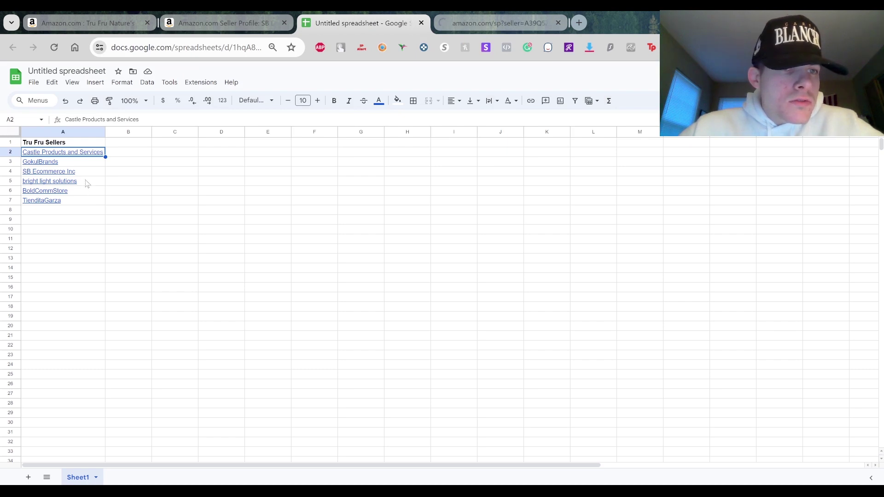
left_click(498, 15)
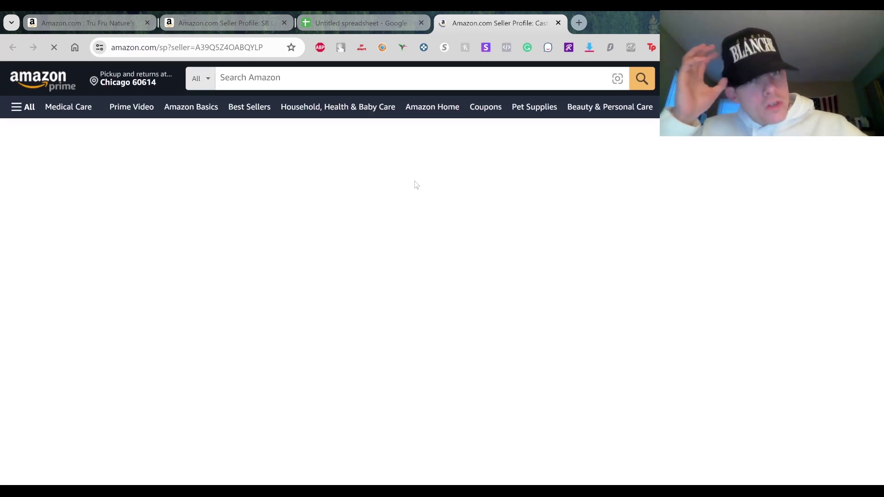
- Review the feedback on the Castle Products & Services profile and open the list of all products the seller offers
scroll(416, 184, "down", 8)
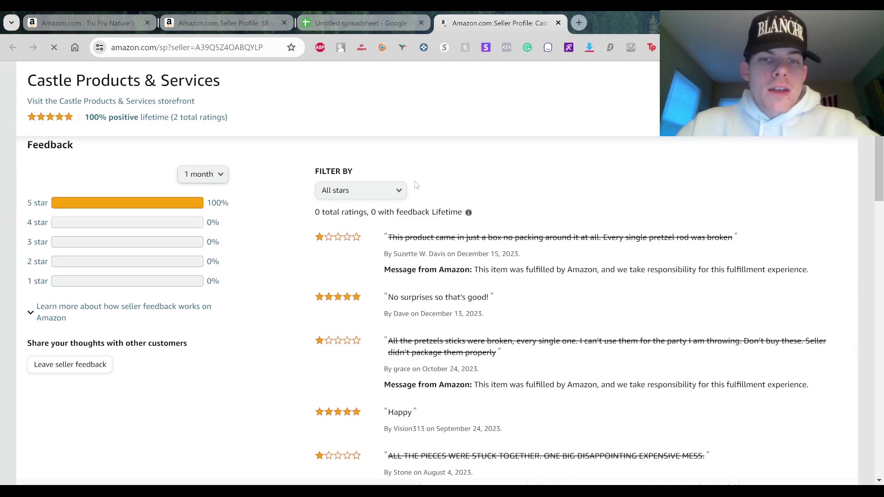
scroll(271, 292, "up", 4)
scroll(271, 291, "up", 2)
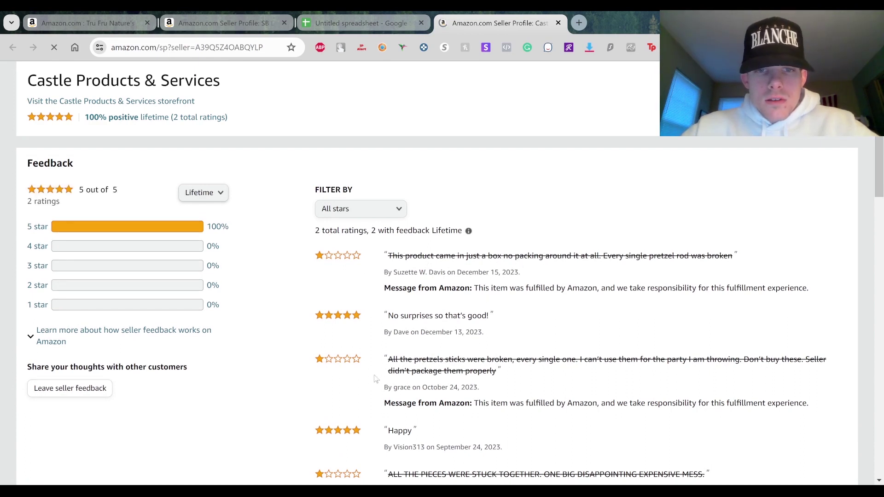
scroll(421, 371, "down", 4)
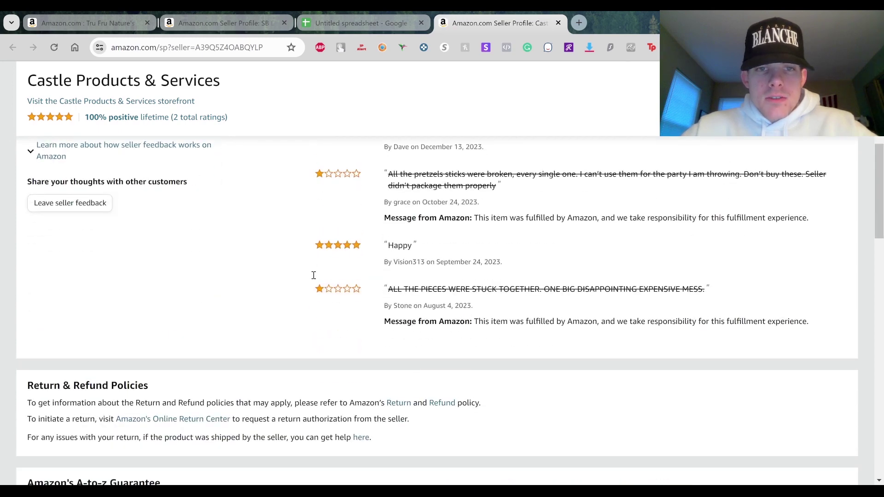
scroll(305, 345, "down", 6)
scroll(368, 314, "down", 4)
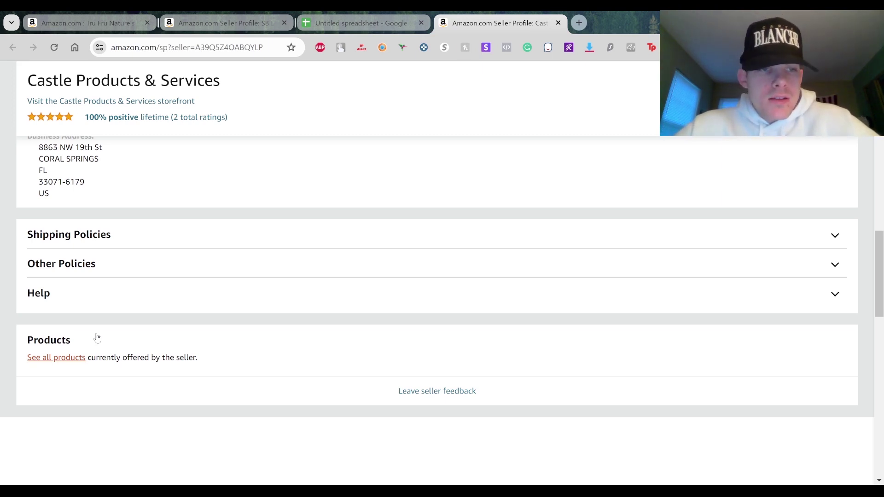
left_click(70, 359)
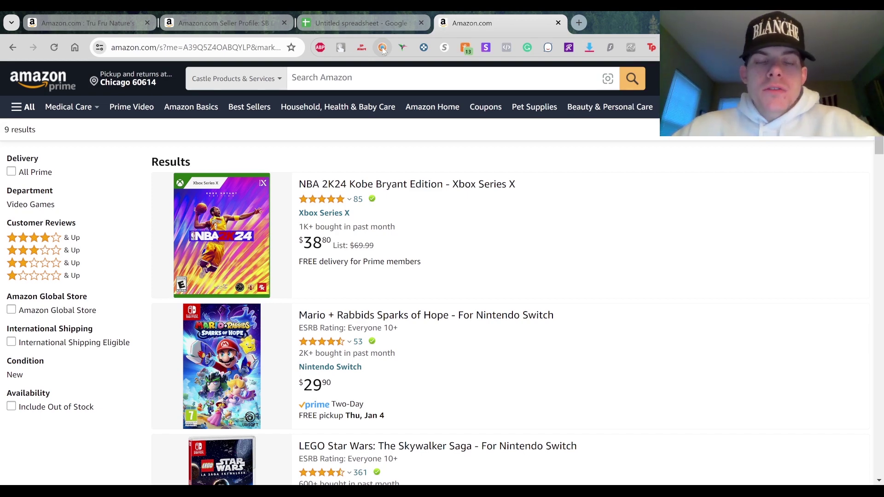
- Analyze the seller's storefront with SellerAmp and examine the first products' BSR, top offers and Keepa charts
left_click(383, 49)
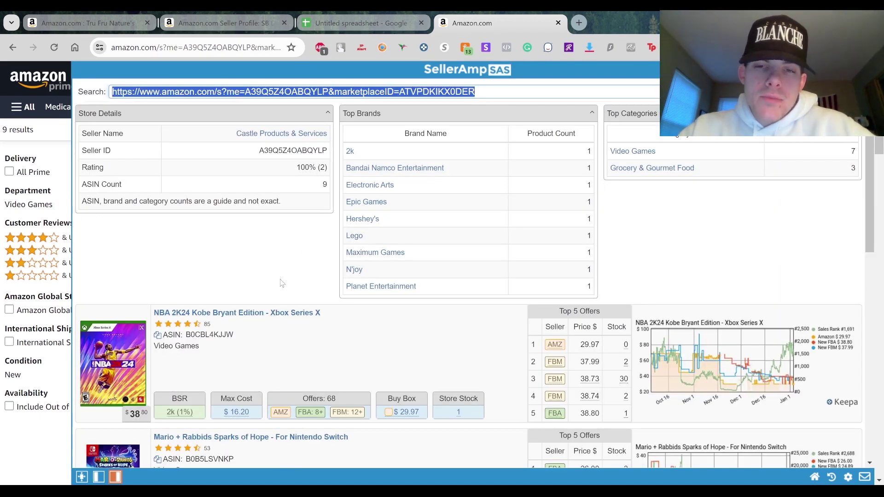
scroll(282, 283, "down", 3)
scroll(282, 284, "down", 2)
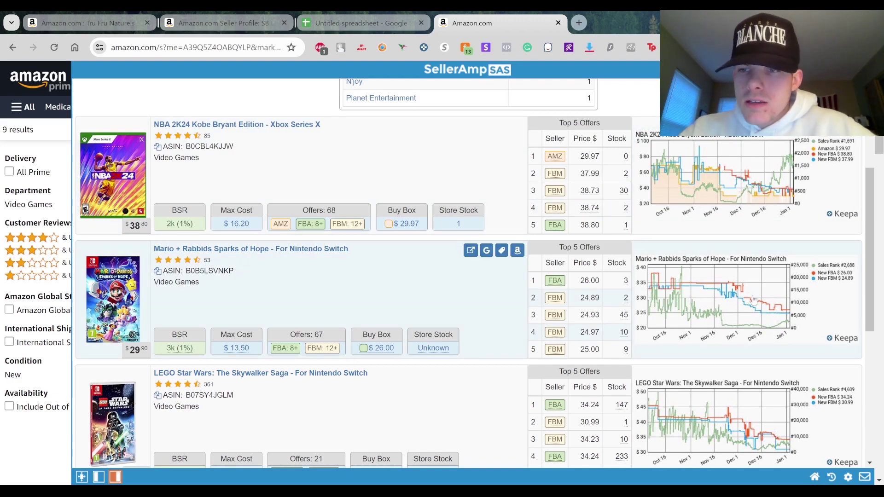
scroll(535, 267, "down", 5)
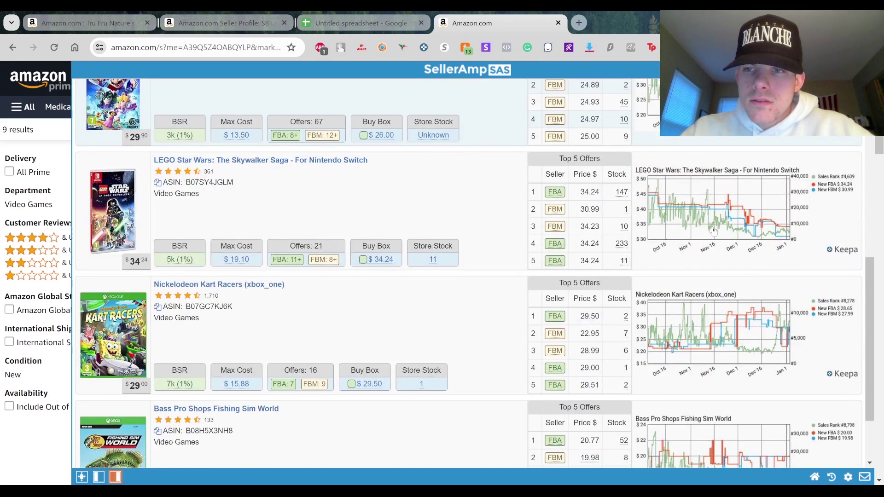
scroll(524, 263, "down", 2)
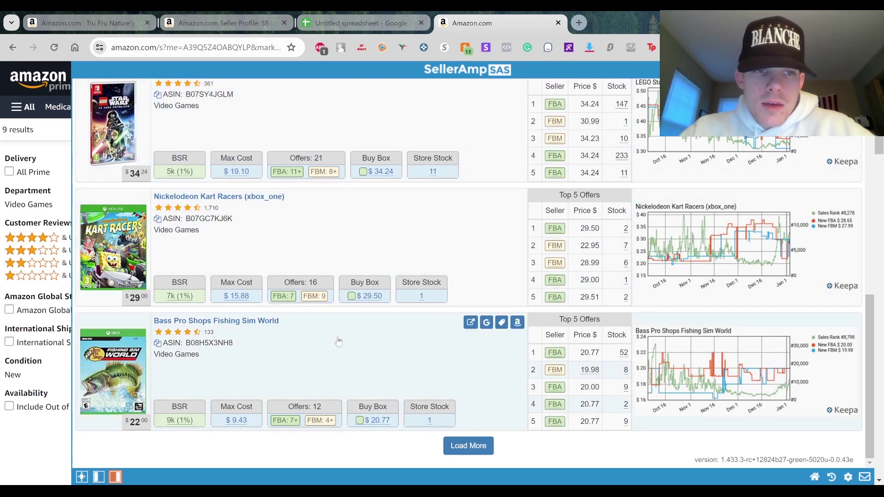
- Load more of the storefront's products in SellerAmp and examine their BSR, offers and store stock to the end of the list
left_click(469, 447)
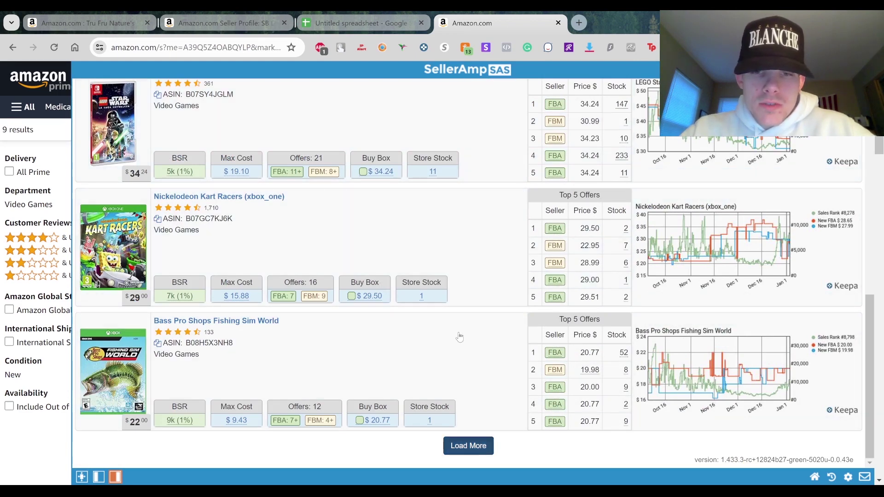
scroll(460, 338, "down", 4)
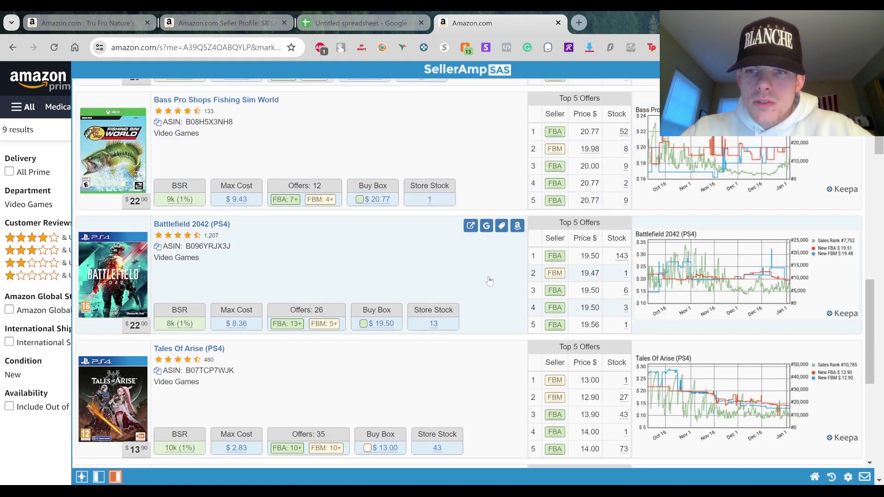
scroll(488, 276, "down", 2)
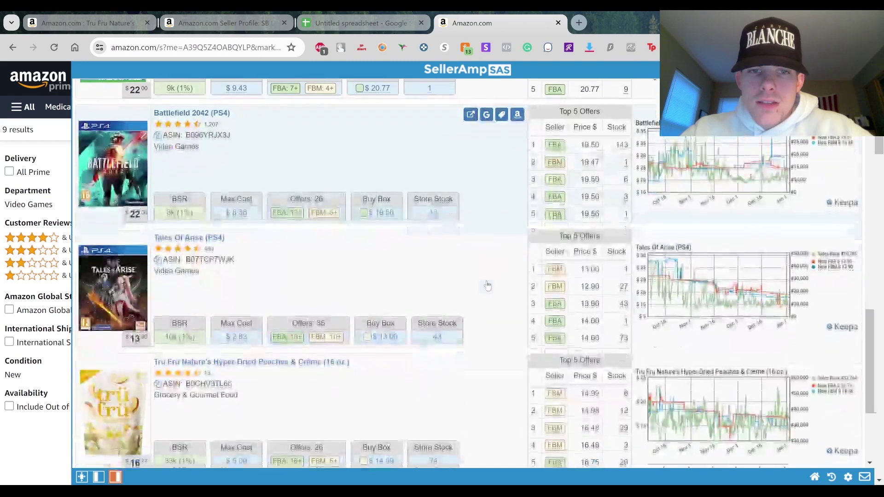
scroll(479, 262, "down", 3)
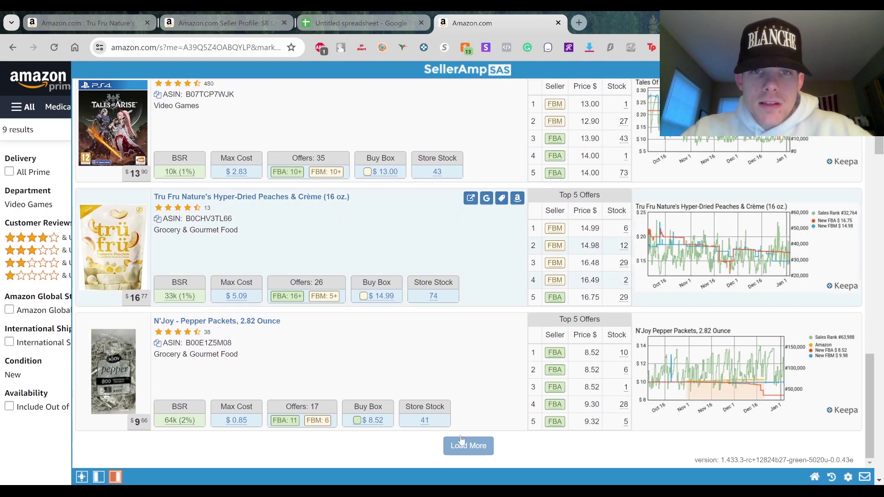
double_click(467, 455)
triple_click(467, 455)
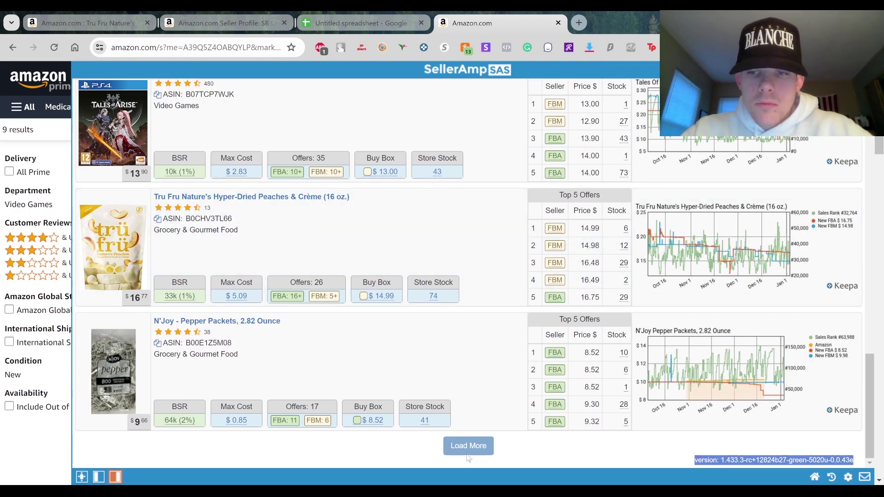
left_click(515, 454)
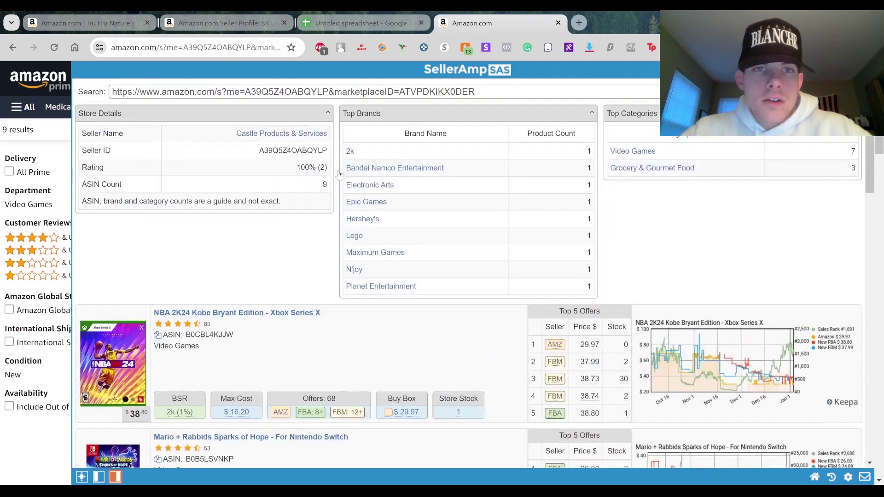
- Switch to the Google Sheet and enter Done in cell B2 beside Castle Products and Services
left_click(324, 26)
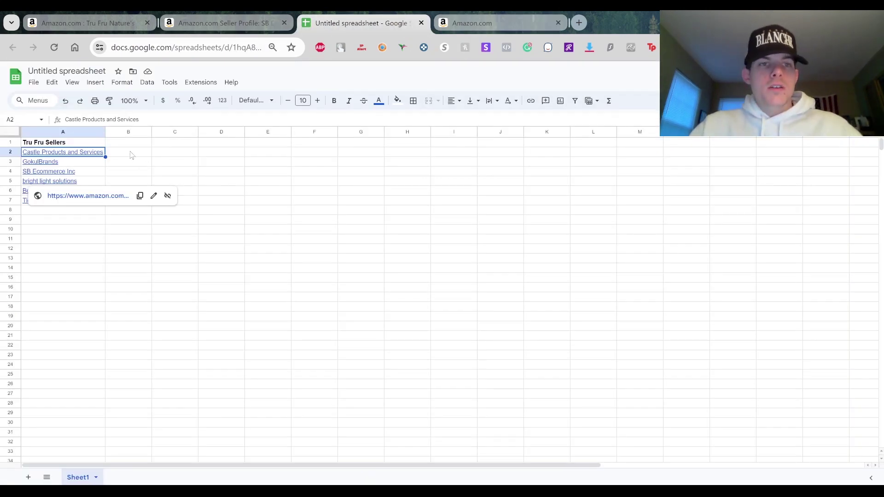
left_click(131, 152)
type("Done")
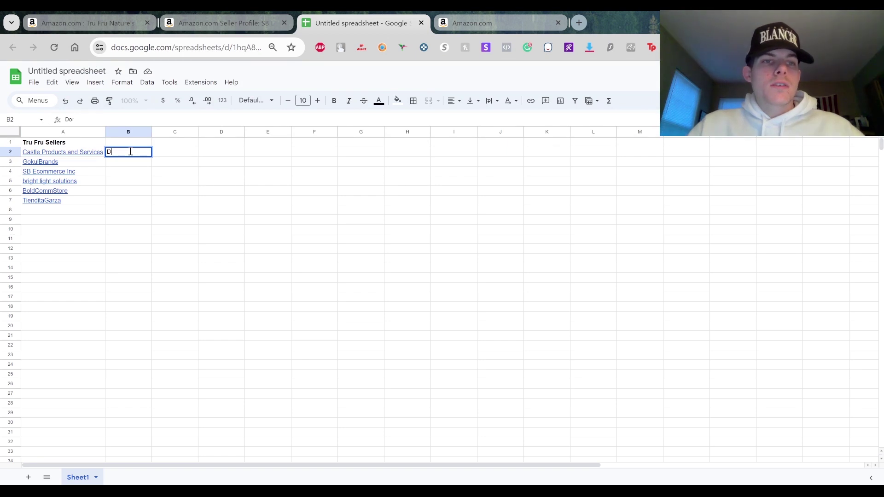
key("BackSpace")
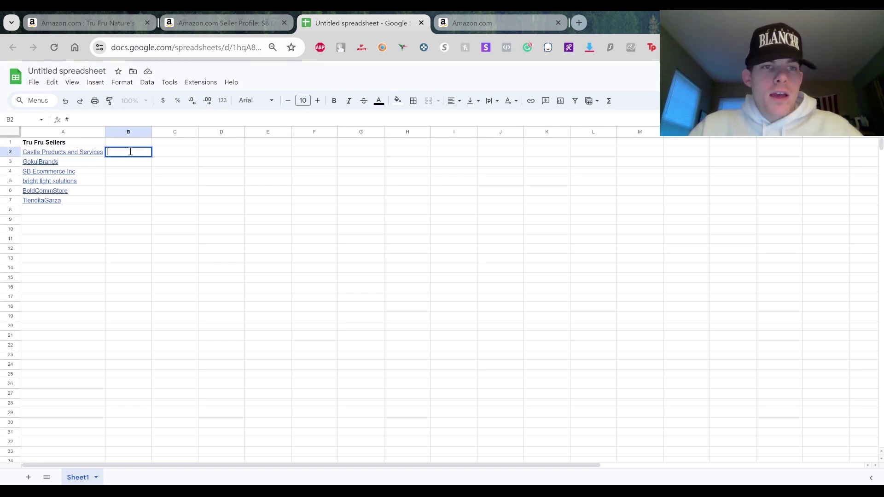
type("30M")
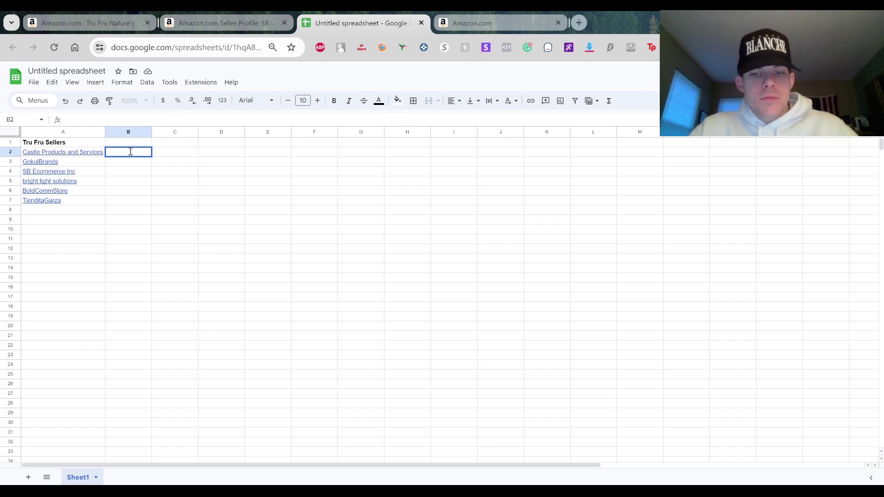
type("3")
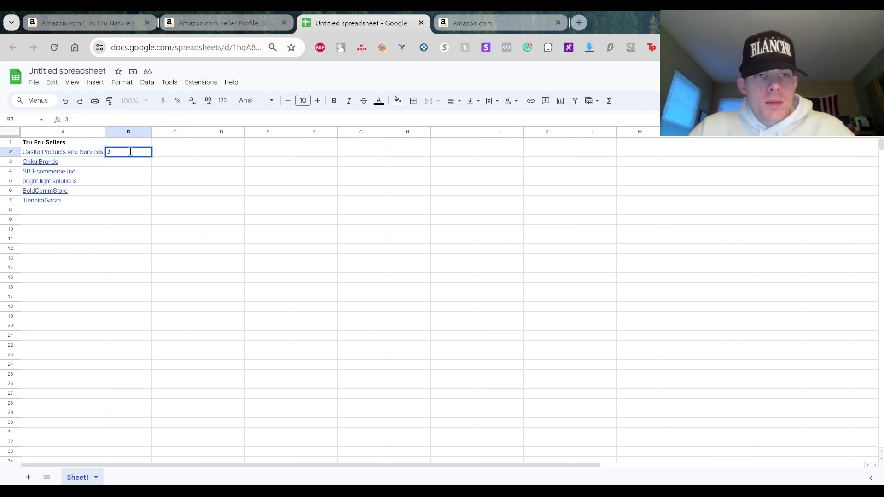
type("0Done")
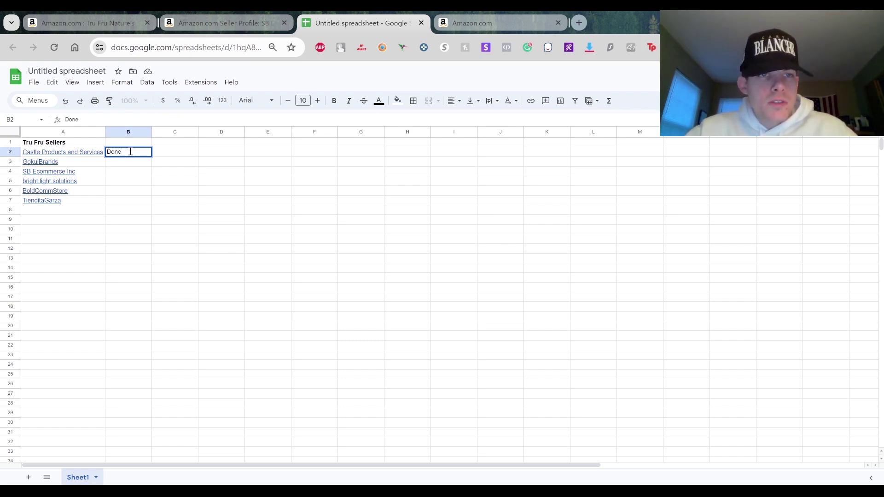
- Follow the GokulBrands link in cell A3 to its Amazon storefront and analyze it with SellerAmp
left_click(64, 162)
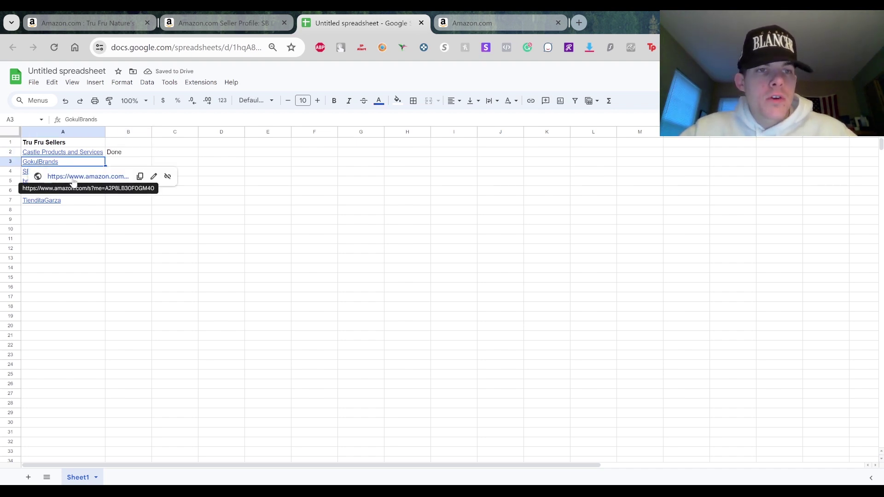
left_click(73, 177)
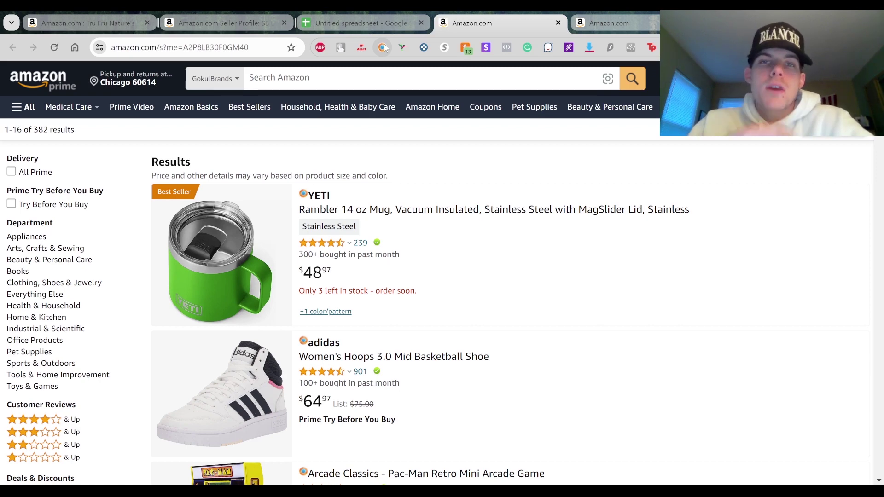
left_click(385, 48)
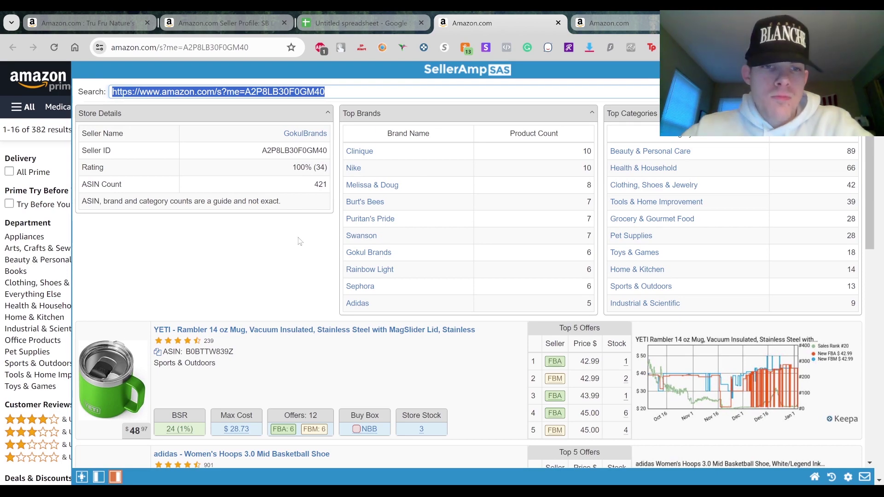
- Examine the BSR, top offers and Keepa charts of GokulBrands' first products and of the next batch loaded in SellerAmp
scroll(300, 242, "down", 3)
scroll(604, 260, "down", 2)
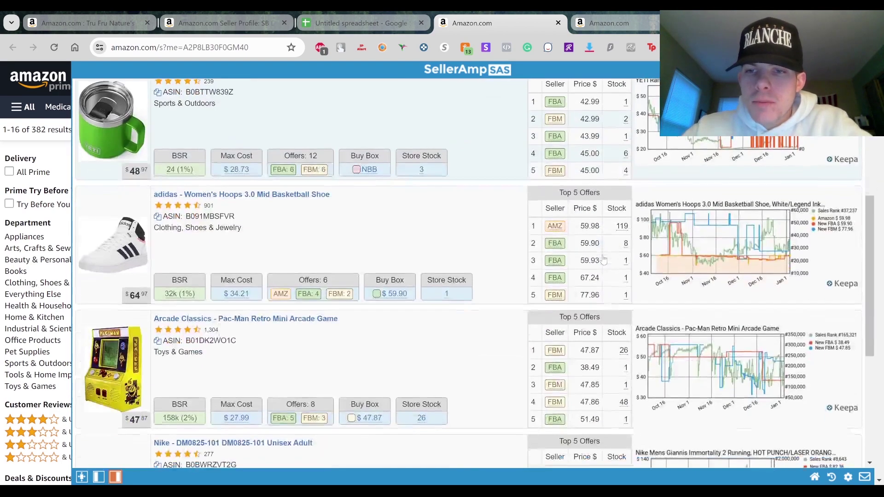
scroll(450, 263, "down", 4)
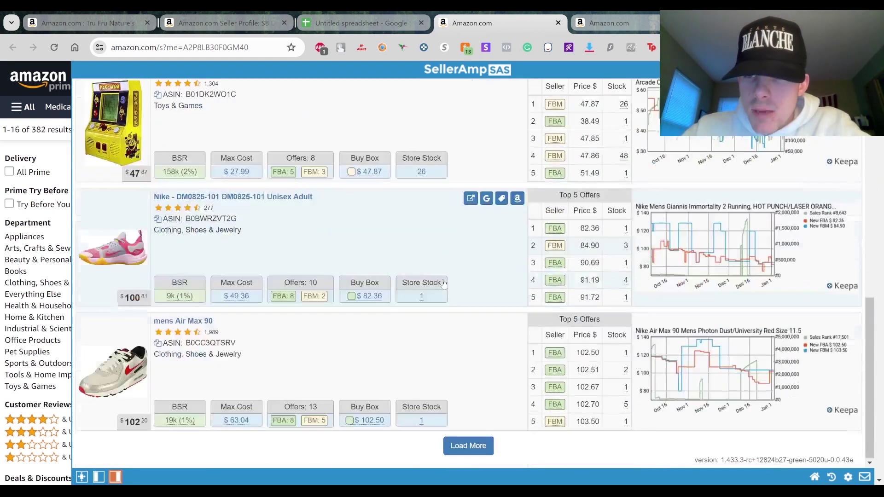
scroll(450, 267, "down", 2)
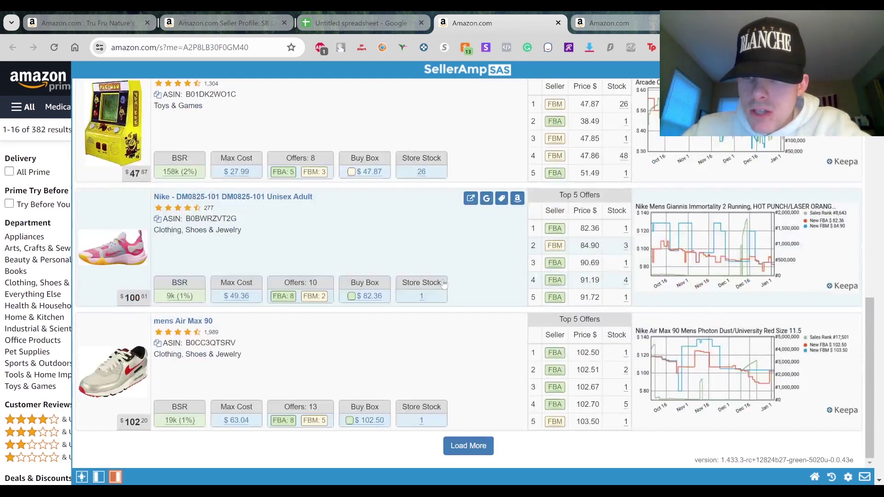
left_click(463, 447)
scroll(461, 364, "down", 3)
scroll(460, 362, "down", 2)
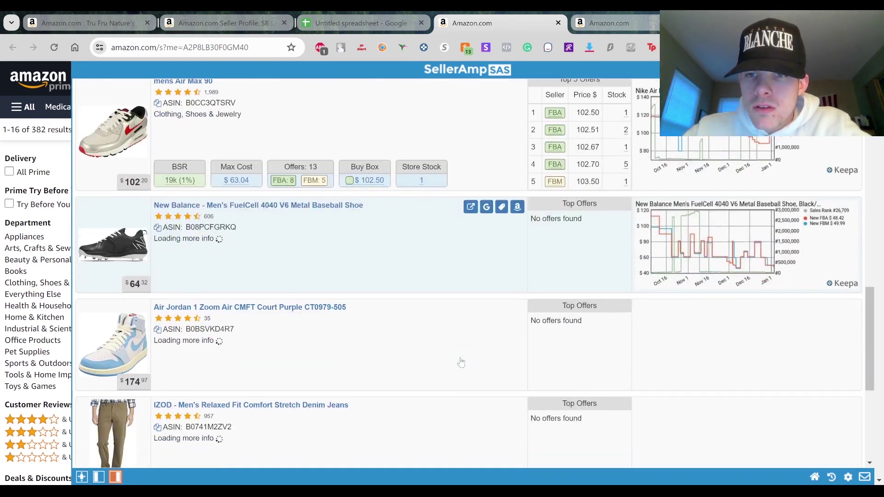
scroll(518, 263, "down", 3)
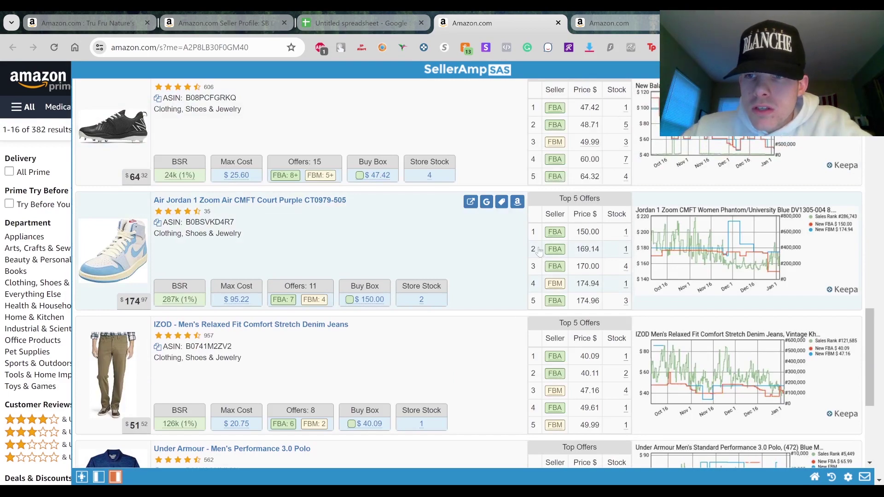
scroll(515, 254, "down", 3)
- Search Google Shopping for the IZOD Men's Relaxed Fit Comfort Stretch Denim Jeans and check their maximum cost in SellerAmp
mouse_move(501, 221)
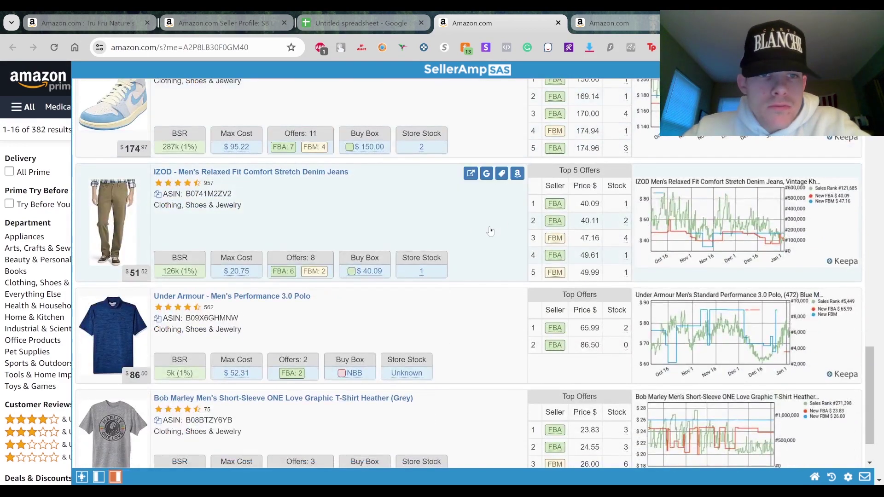
left_click(487, 174)
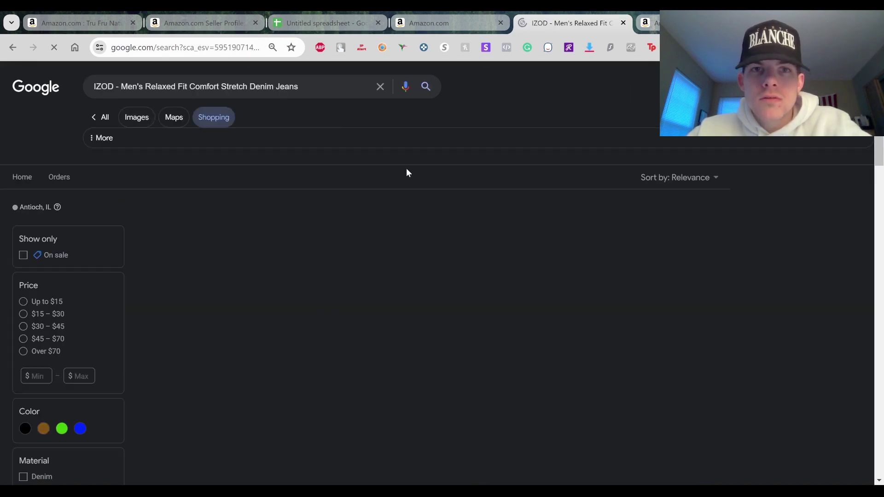
scroll(359, 174, "down", 2)
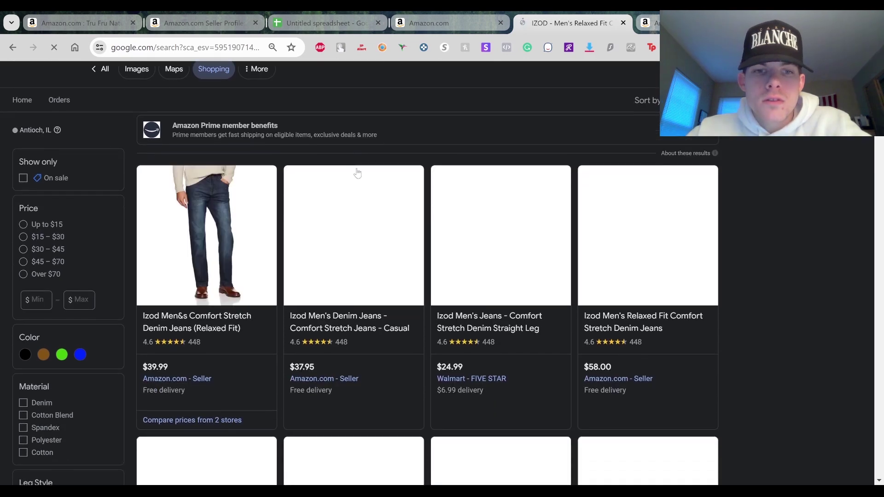
left_click(457, 23)
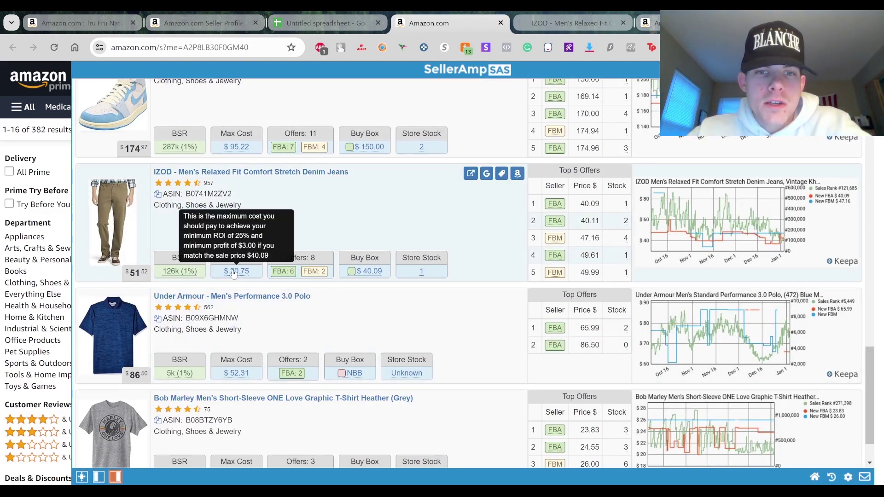
left_click(571, 23)
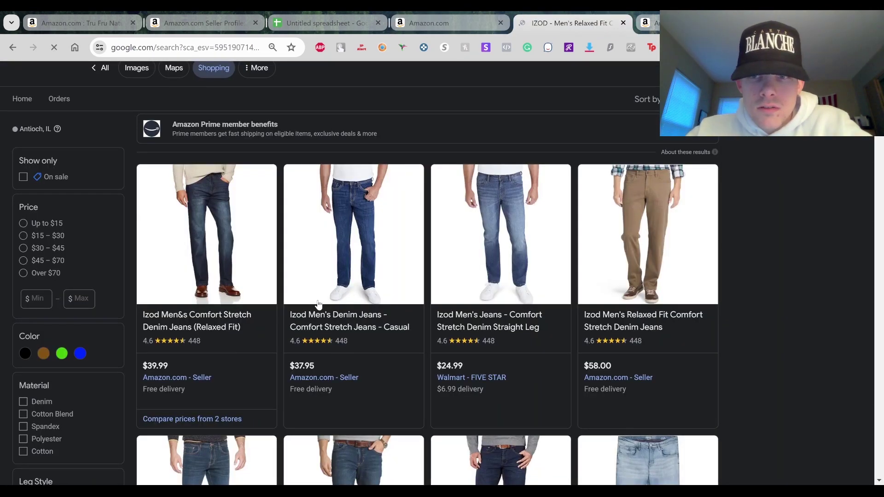
- Compare the stores and prices in the IZOD jeans shopping results, close them and return to the GokulBrands storefront
scroll(317, 299, "down", 3)
scroll(318, 304, "down", 5)
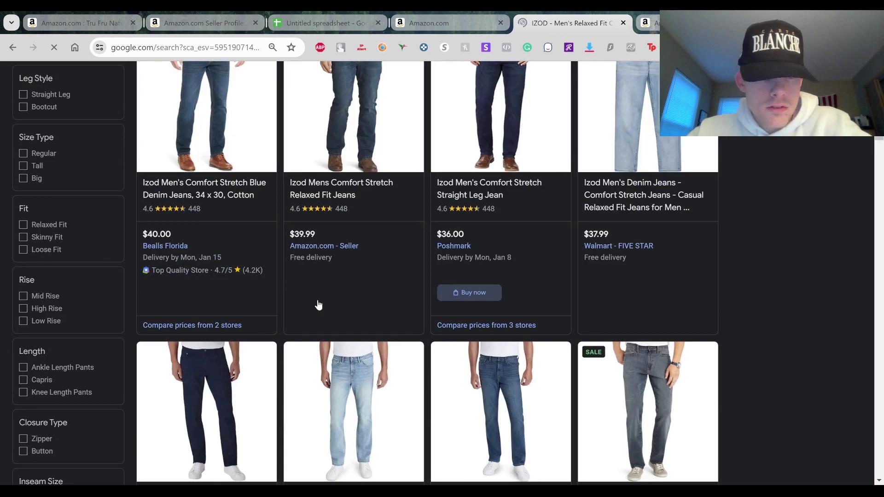
scroll(318, 305, "down", 10)
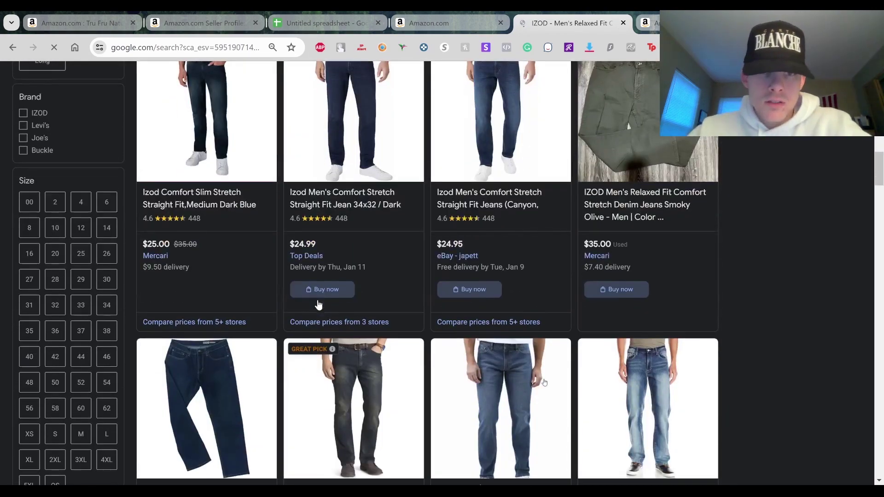
scroll(319, 305, "down", 11)
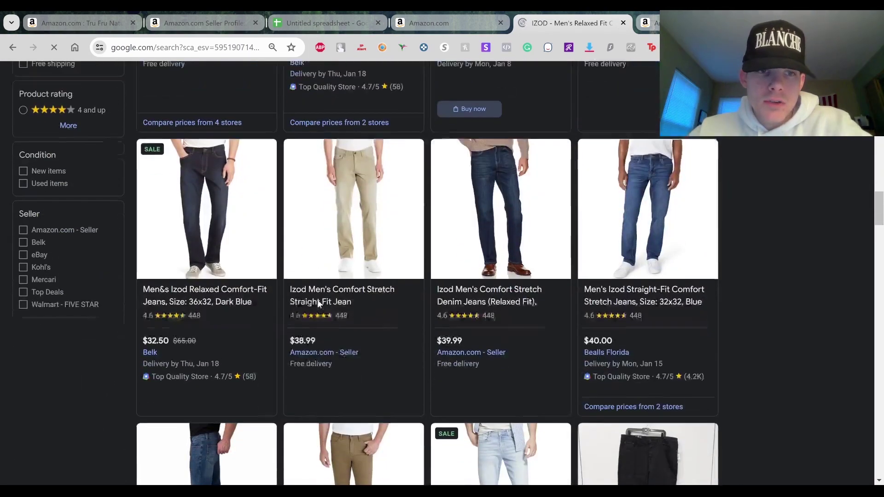
scroll(386, 341, "down", 5)
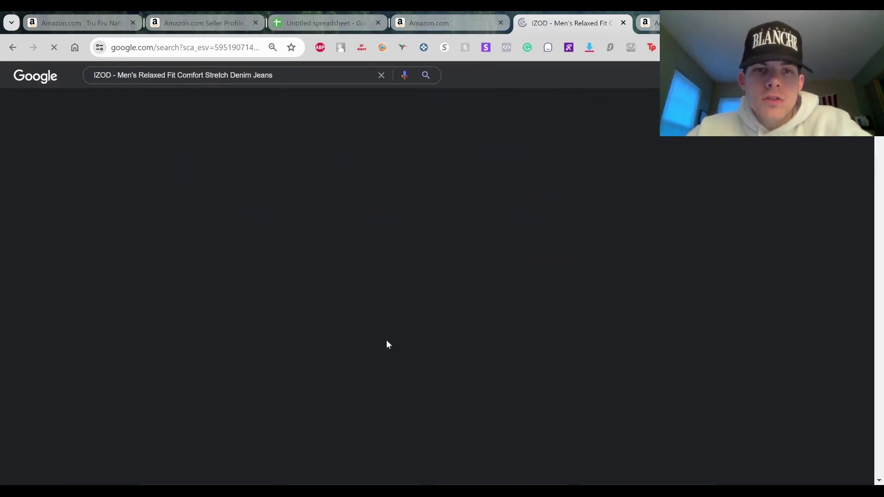
left_click(623, 23)
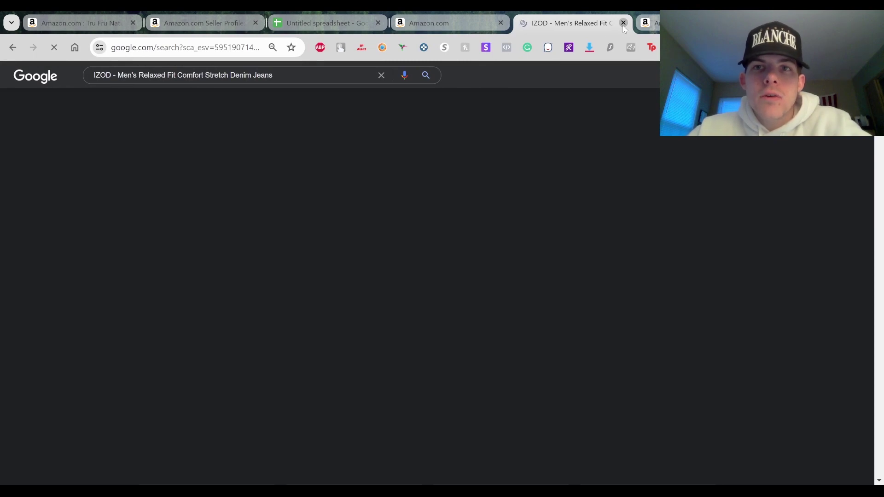
left_click(414, 26)
- Load a further batch of GokulBrands products in SellerAmp and examine their BSR, offers and store stock
scroll(427, 333, "down", 1)
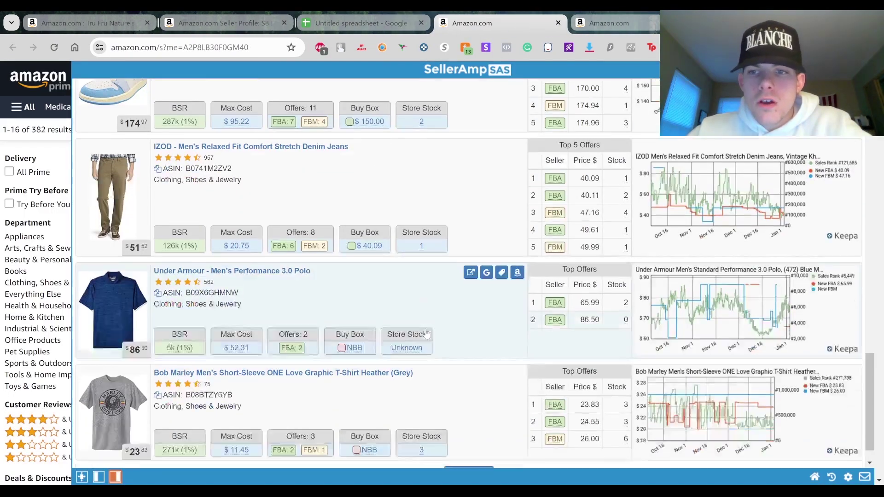
scroll(426, 334, "down", 2)
left_click(468, 445)
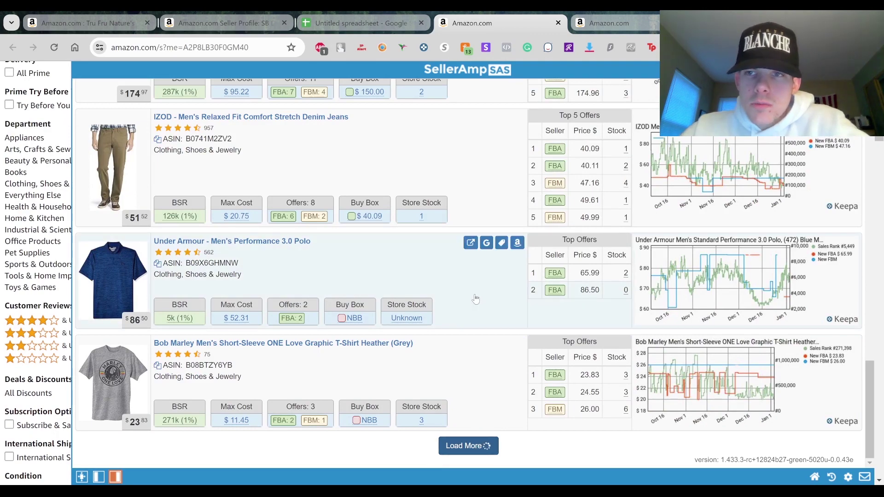
scroll(476, 299, "down", 3)
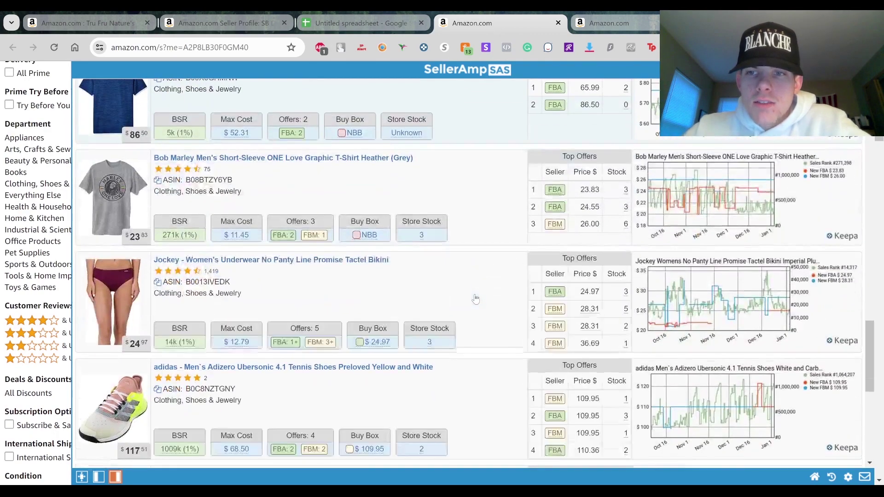
scroll(475, 299, "down", 3)
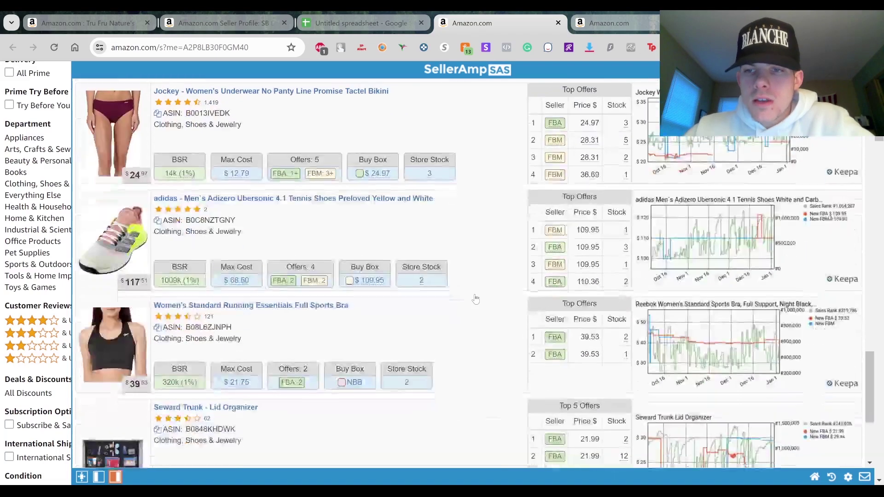
scroll(476, 299, "down", 2)
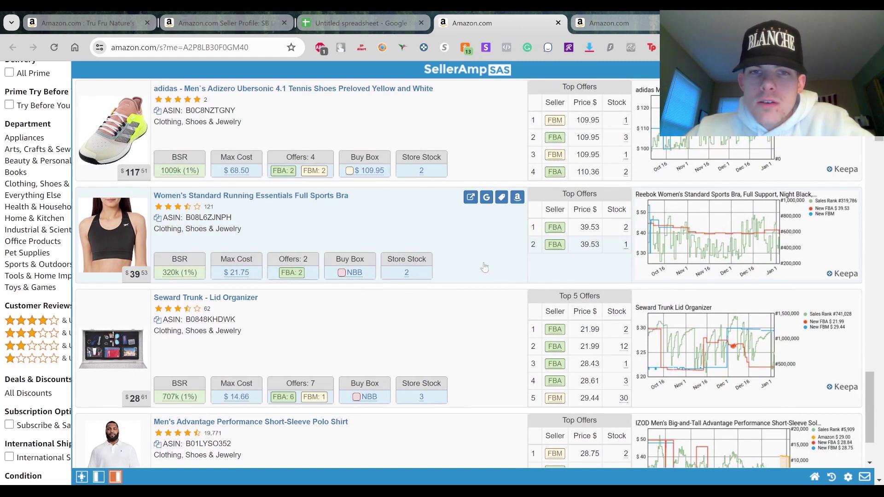
scroll(485, 267, "down", 2)
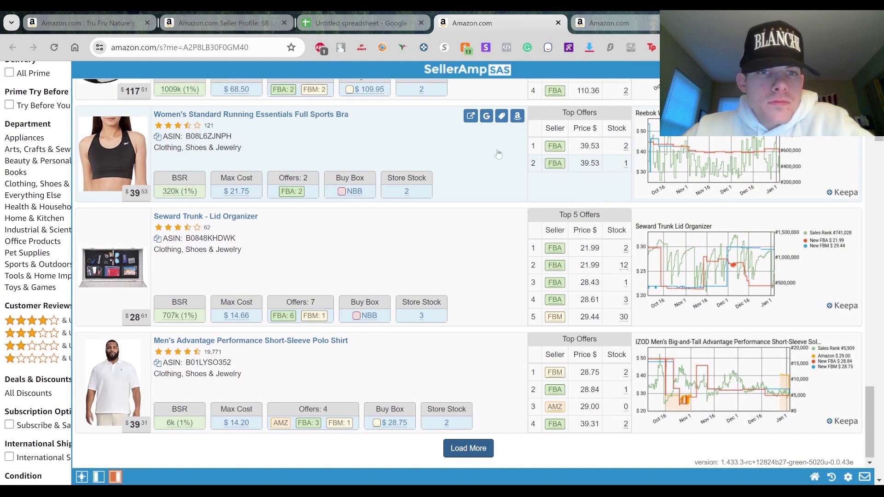
- Search Google for the Women's Standard Running Essentials Full Sports Bra and compare the Reebok listing with the product's SellerAmp data
left_click(485, 116)
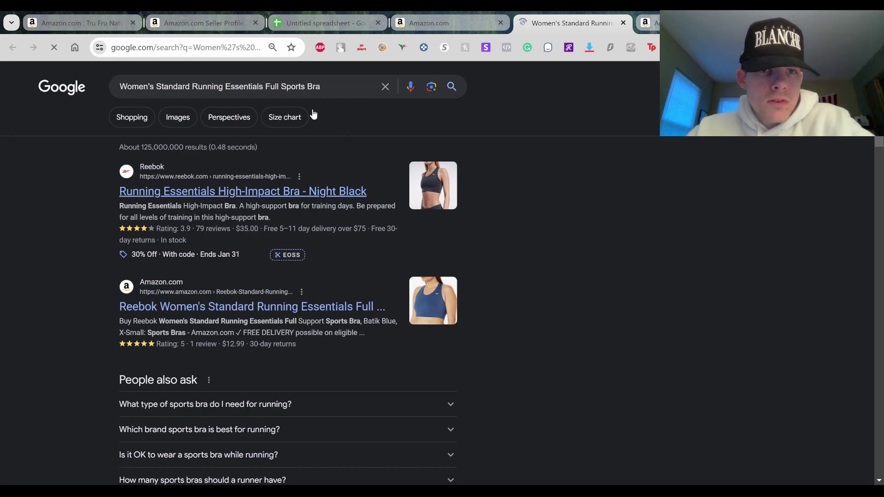
left_click(409, 18)
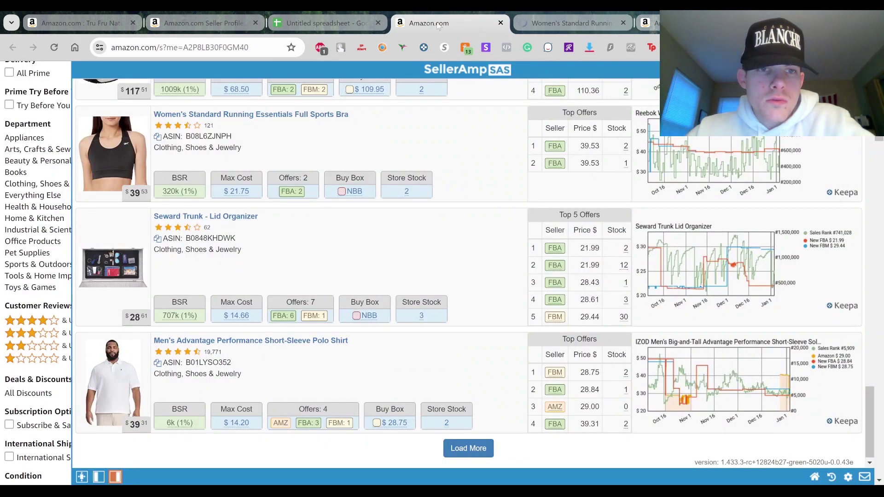
left_click(536, 21)
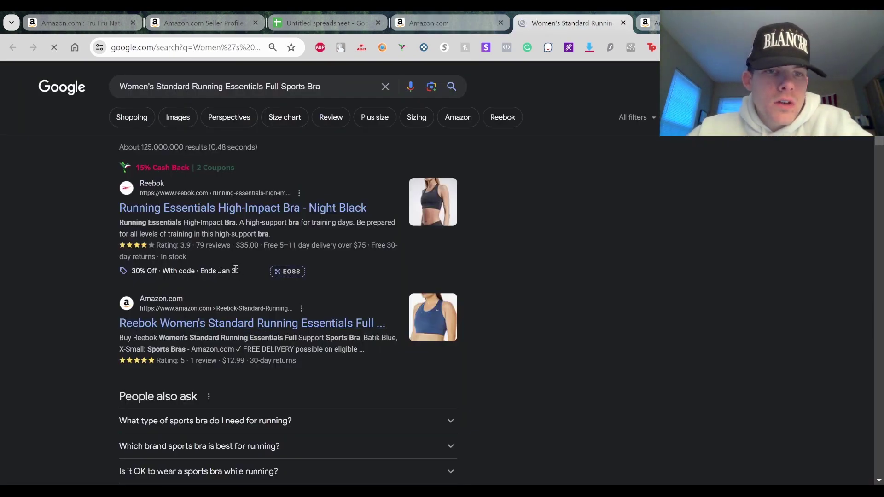
left_click(411, 23)
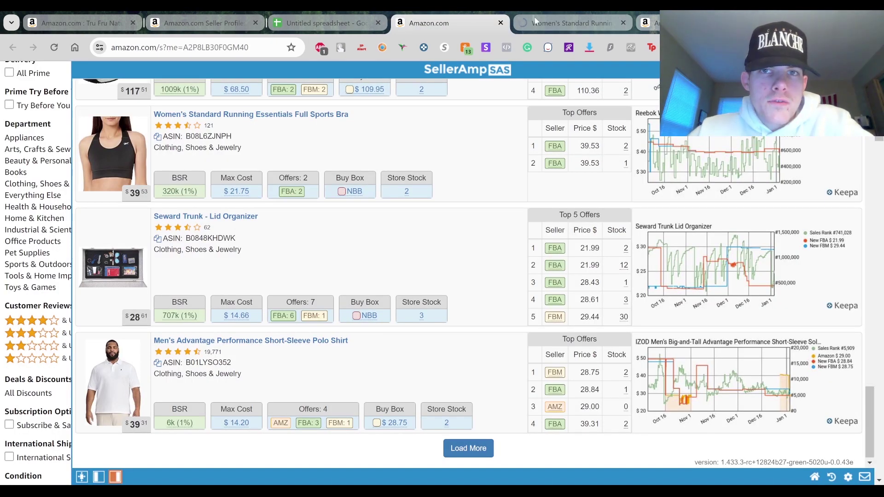
left_click(554, 18)
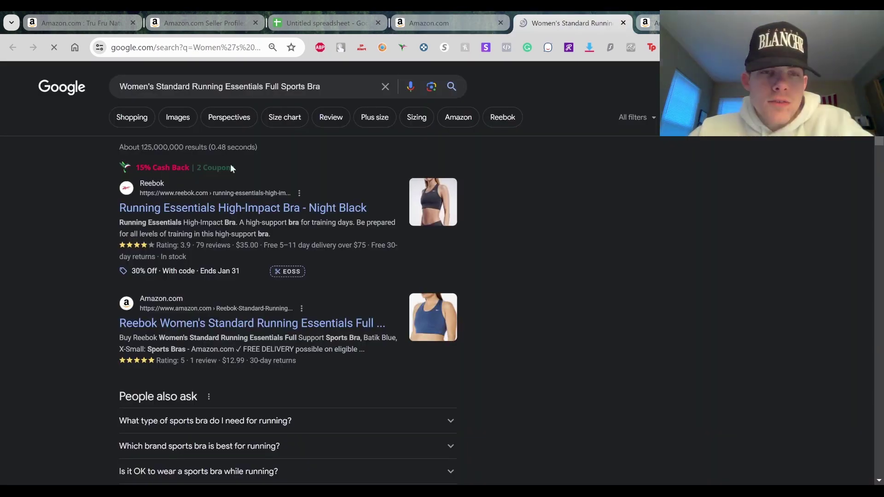
- Open the Reebok Running Essentials High-Impact Bra page and the matching Amazon listing from the GokulBrands SellerAmp results
left_click(275, 213)
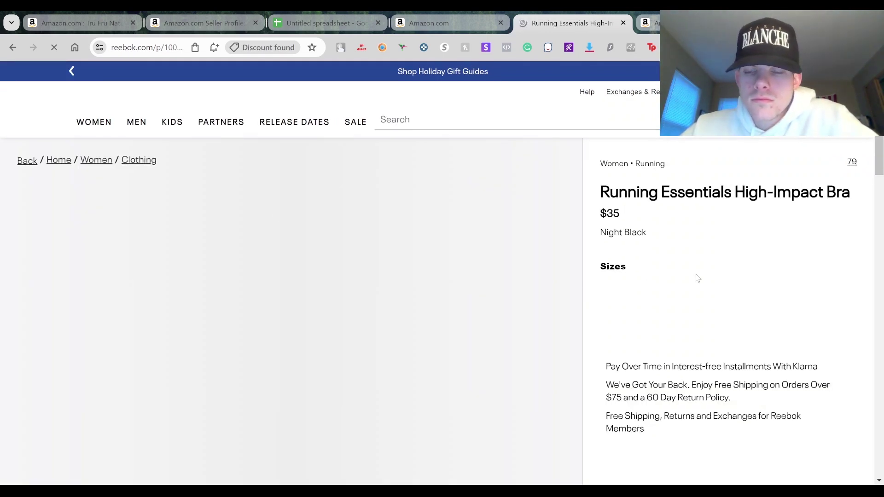
scroll(698, 277, "down", 1)
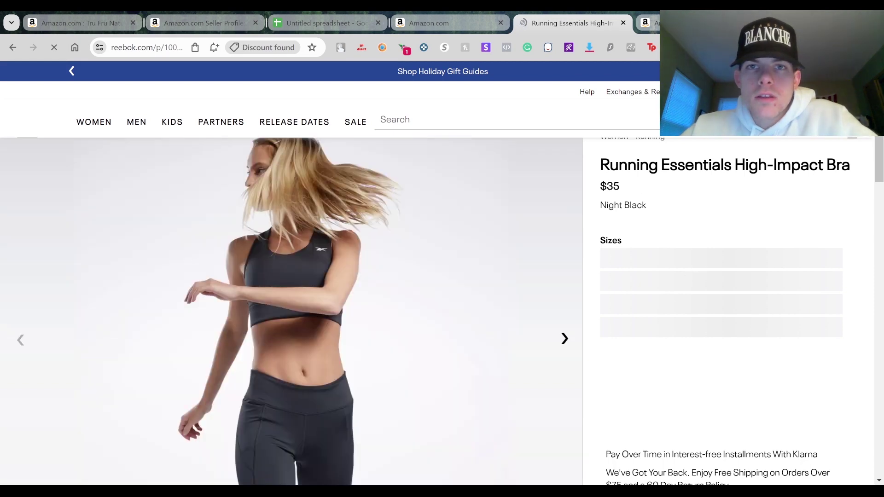
left_click(456, 20)
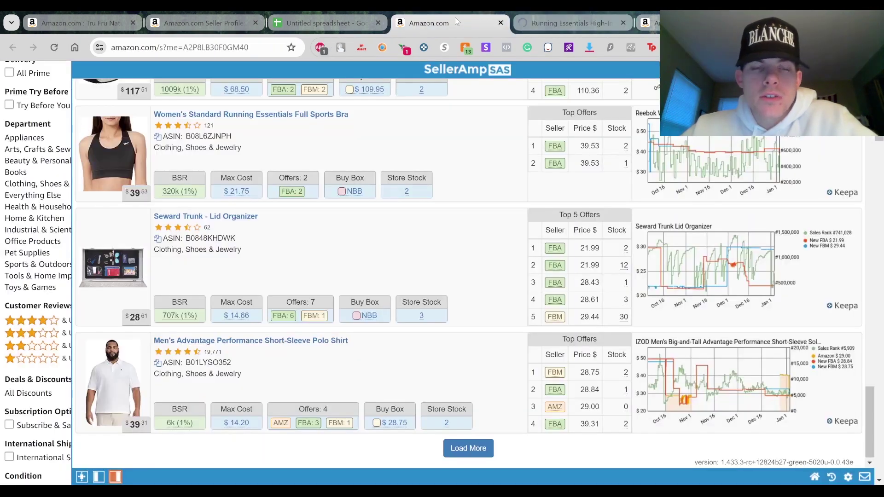
mouse_move(503, 120)
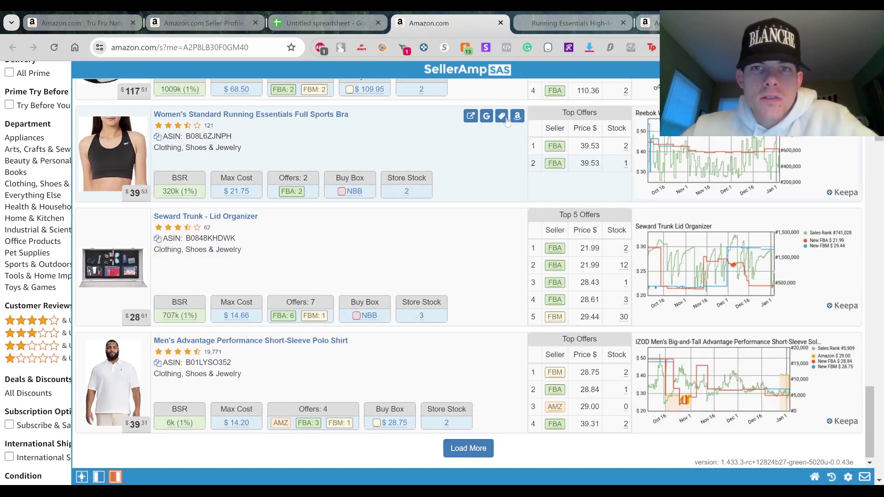
left_click(518, 117)
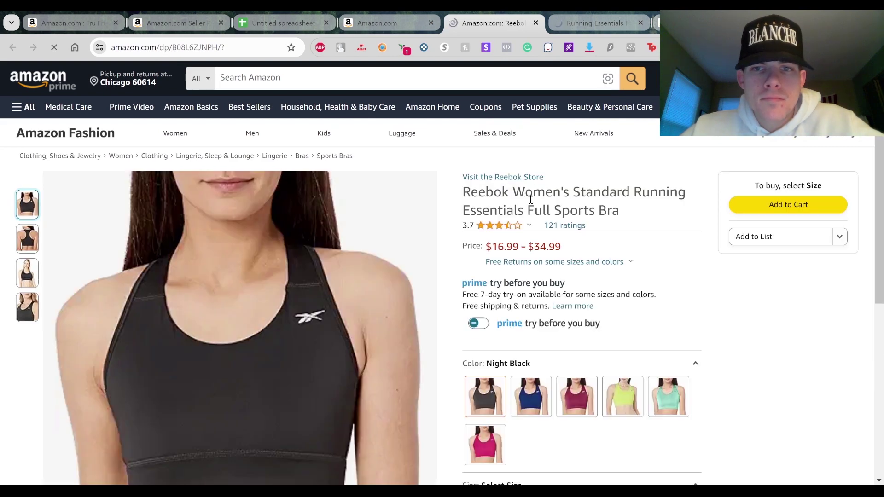
- Examine the Reebok sports bra's Amazon price range, colors, sizes and Keepa price history
scroll(619, 307, "down", 7)
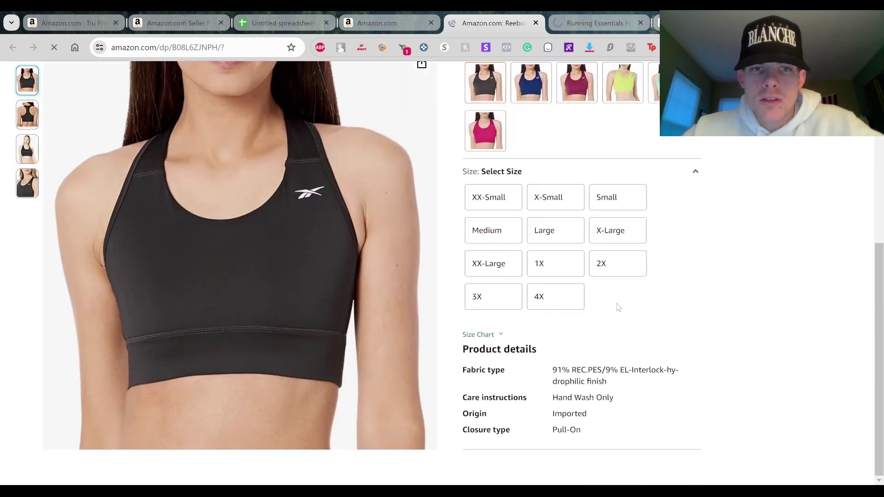
scroll(618, 307, "down", 3)
scroll(618, 307, "up", 6)
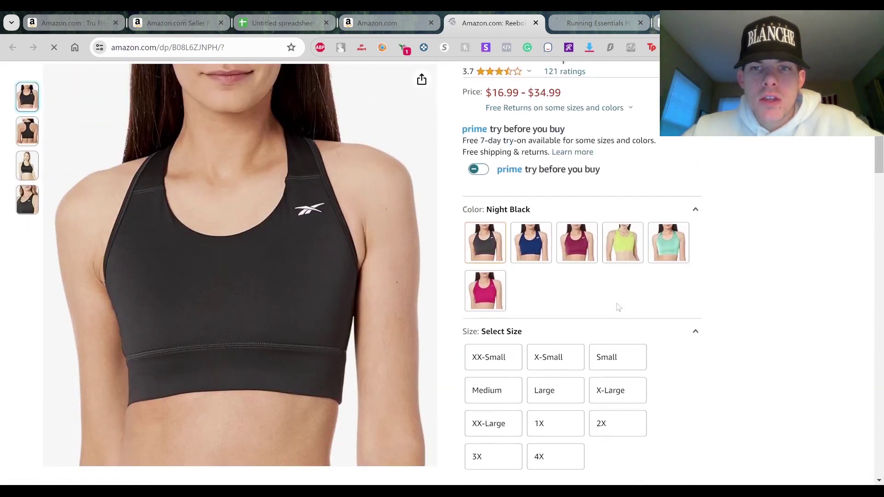
scroll(618, 307, "up", 2)
scroll(688, 268, "down", 2)
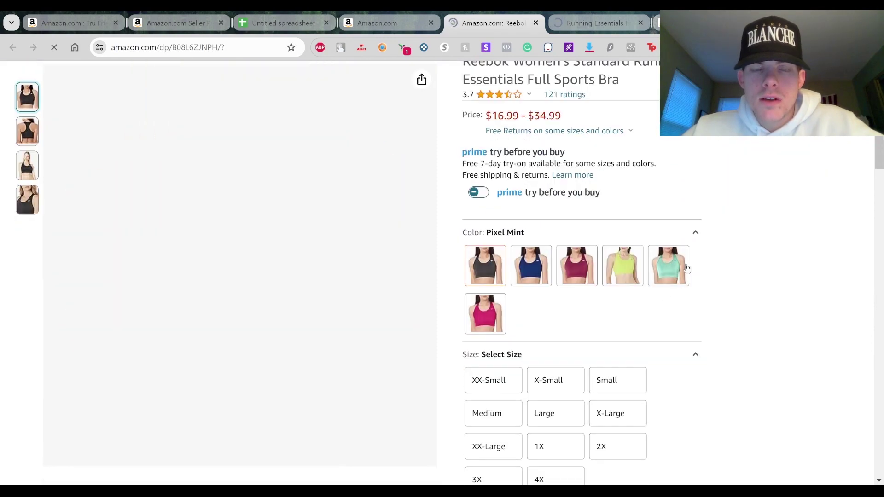
scroll(687, 269, "down", 12)
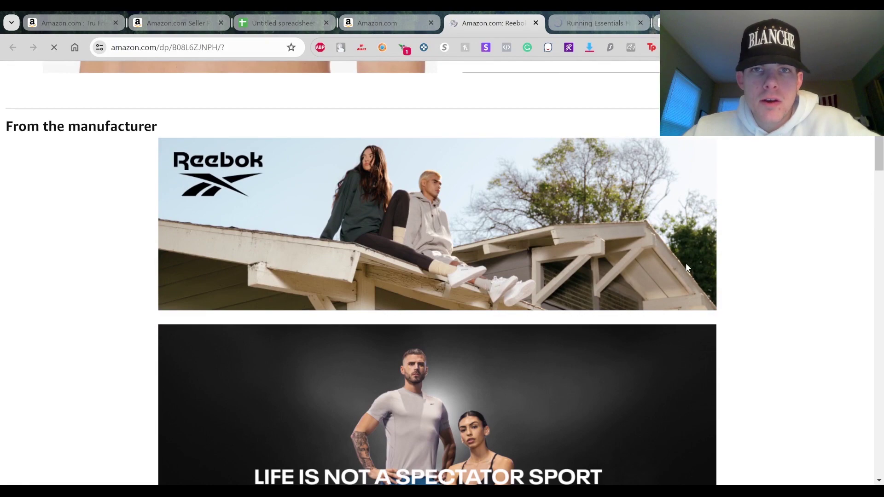
scroll(686, 267, "down", 12)
scroll(686, 267, "up", 19)
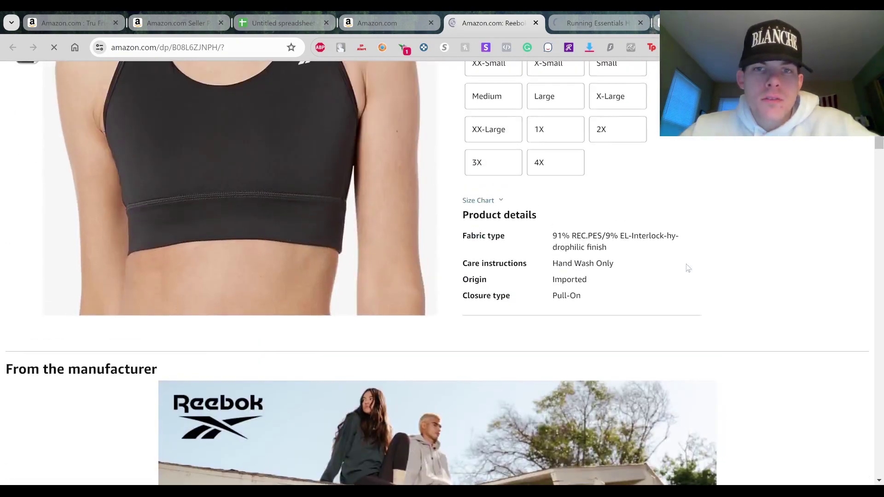
scroll(688, 268, "down", 3)
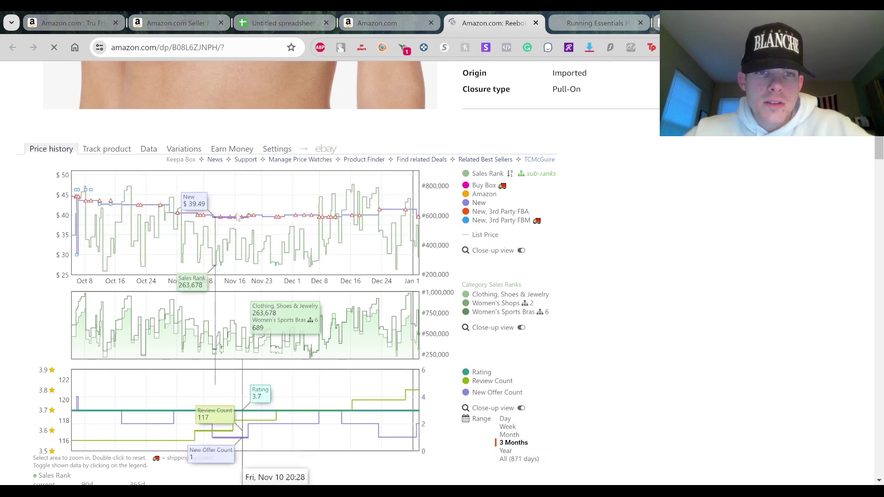
- Show the Keepa variations of the sports bra and compare their Buy Box prices, colors, sizes and ratings
left_click(149, 153)
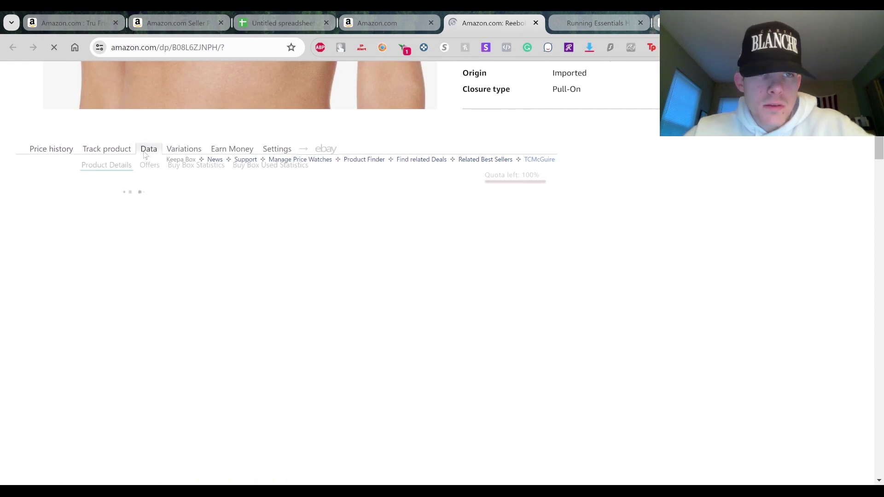
left_click(184, 149)
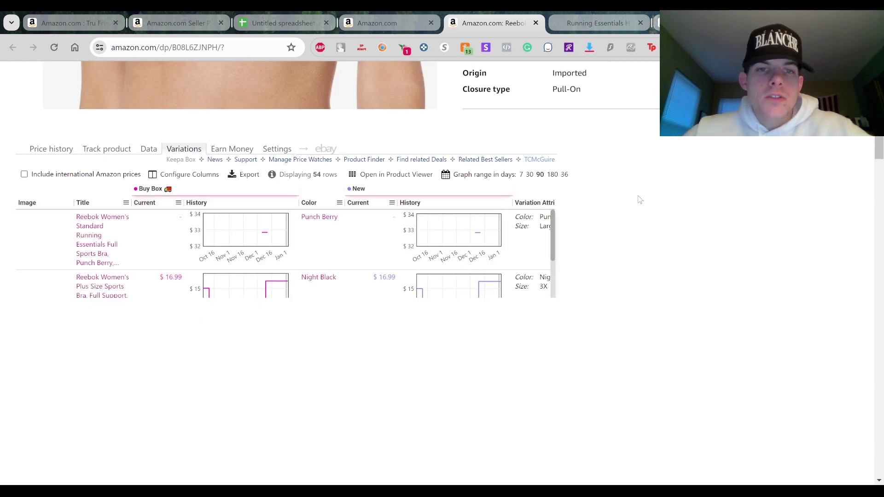
scroll(417, 288, "right", 3)
scroll(418, 289, "right", 5)
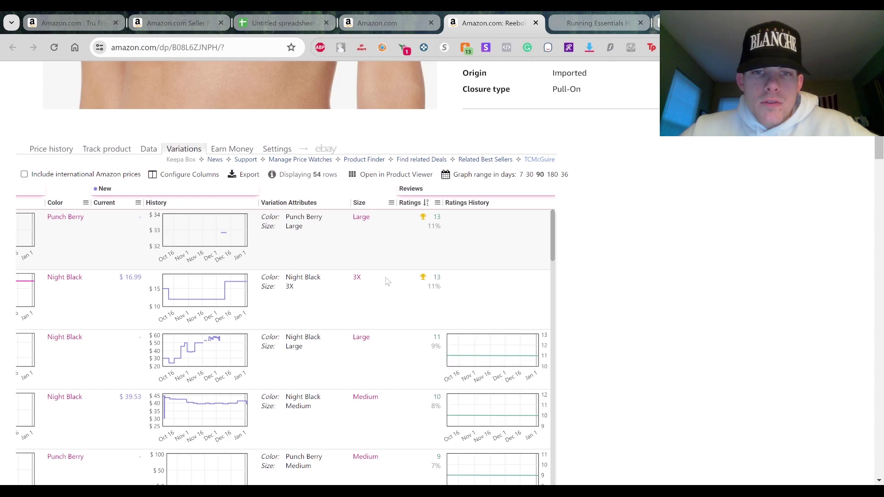
scroll(385, 281, "left", 3)
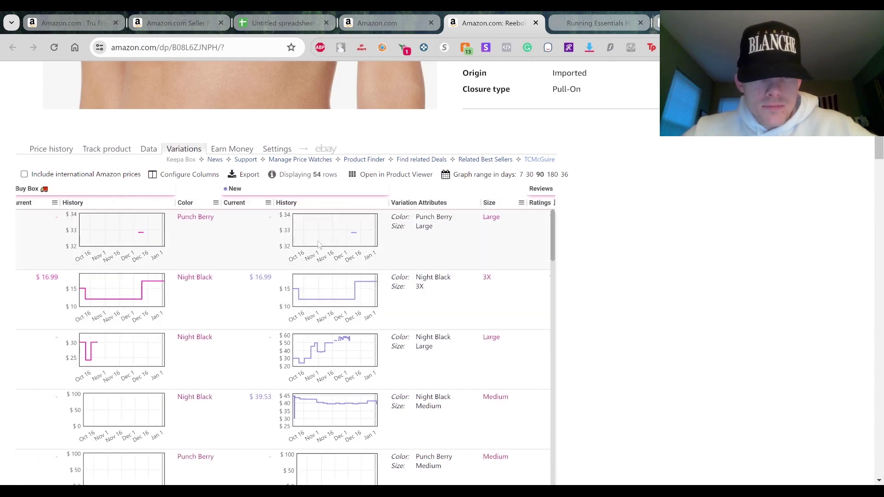
scroll(248, 289, "left", 2)
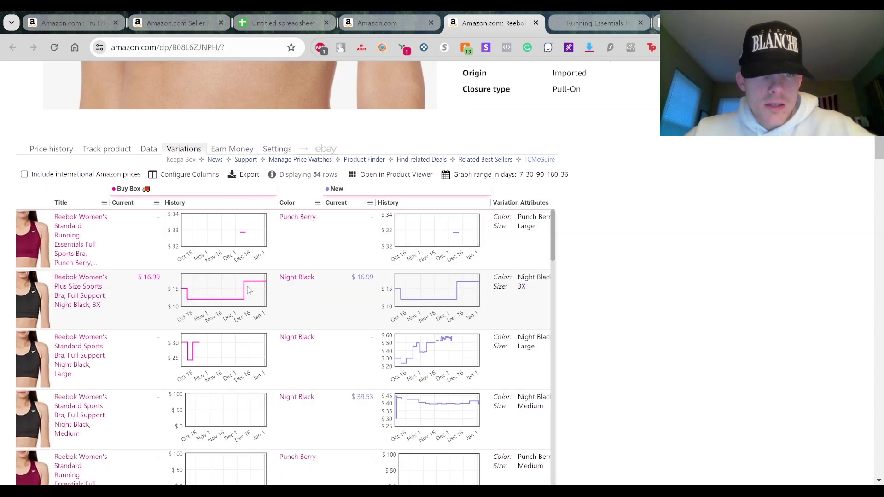
scroll(247, 286, "left", 1)
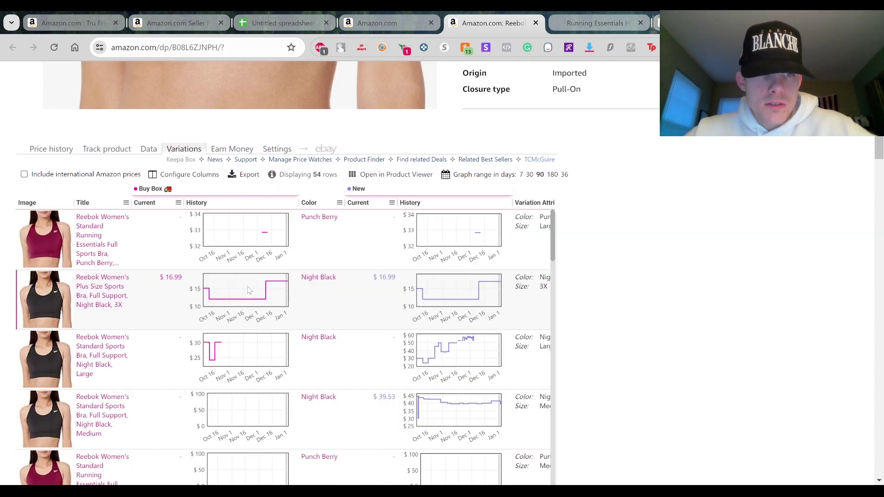
- Open the Night Black 3X variation's Amazon listing and look over its size options and product details
left_click(98, 293)
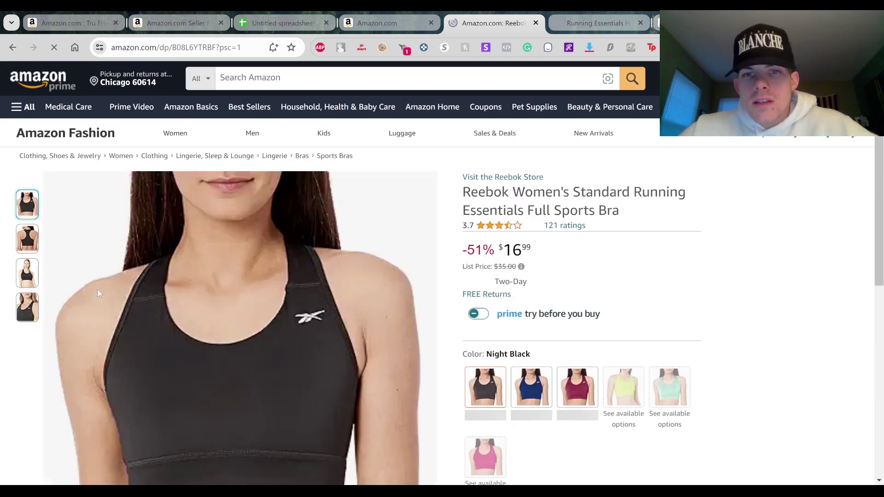
scroll(98, 293, "down", 8)
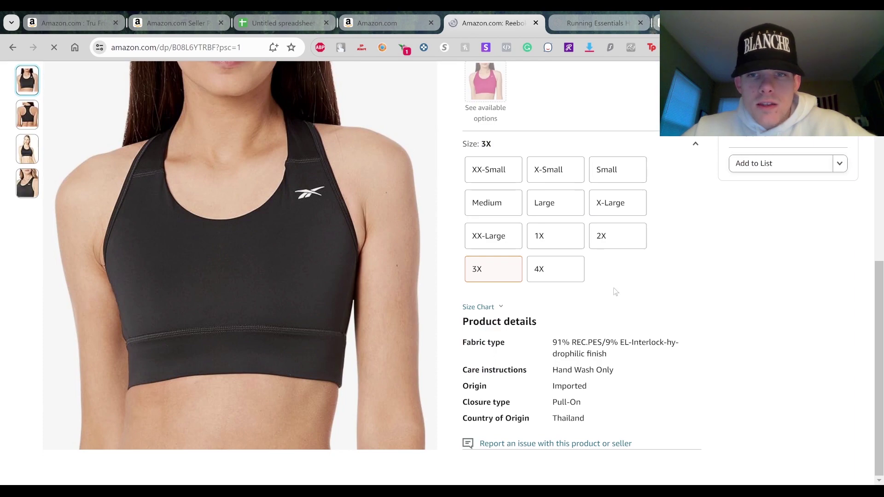
scroll(668, 334, "down", 5)
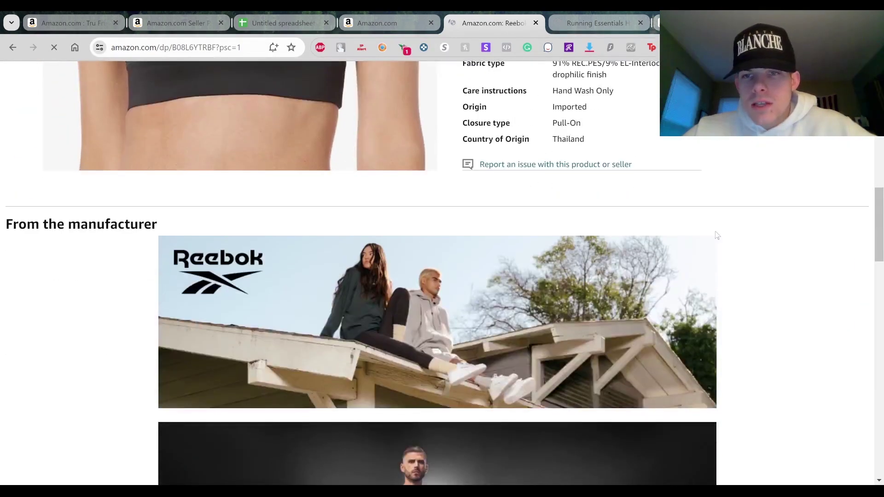
scroll(747, 214, "down", 10)
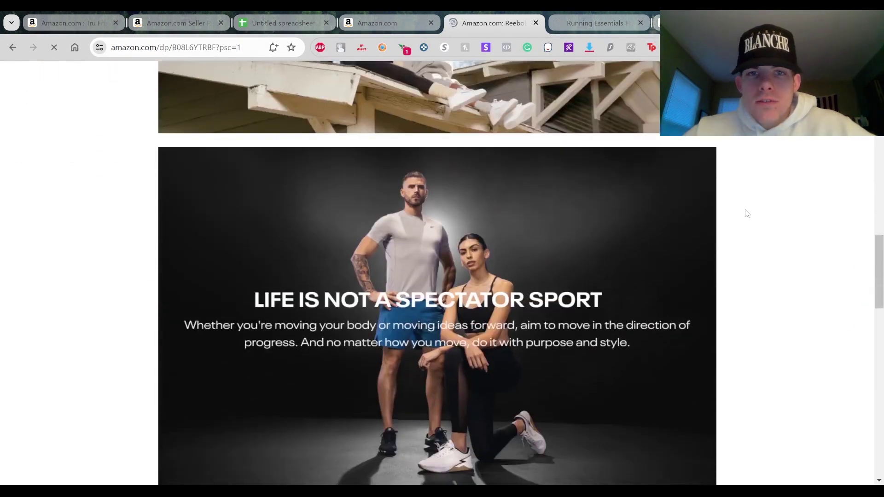
scroll(746, 213, "up", 8)
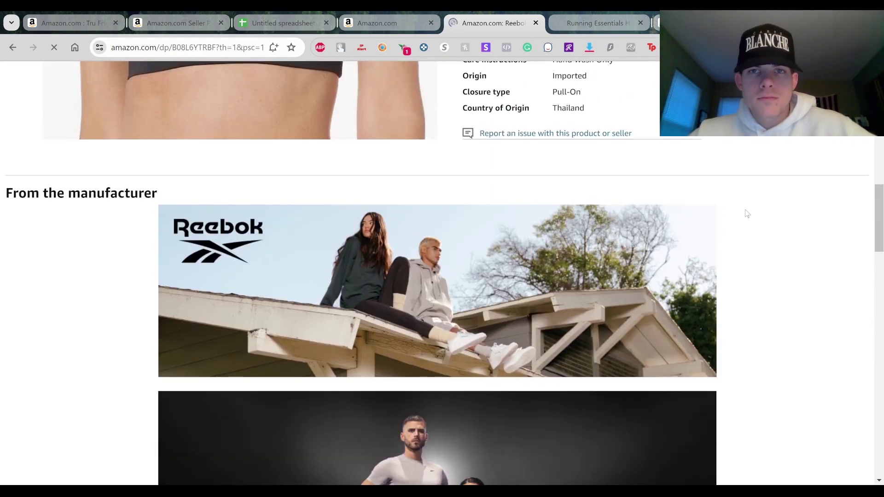
scroll(747, 214, "up", 1)
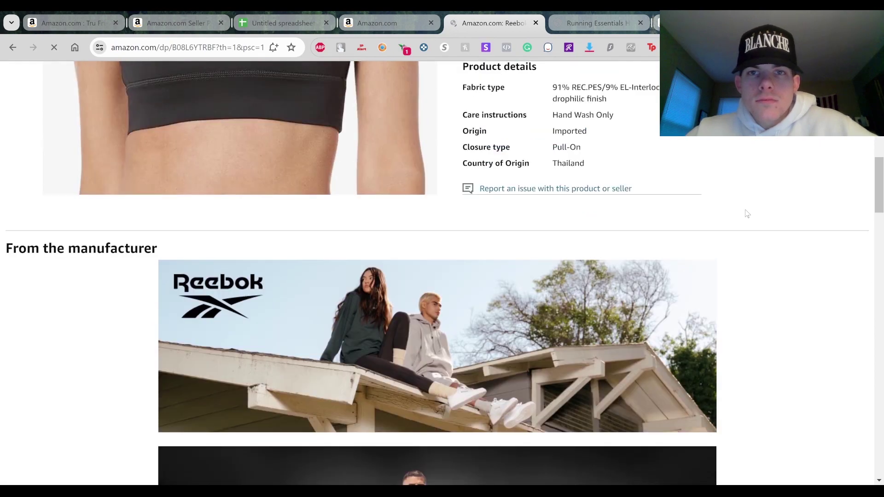
- Check the 3X sports bra's best sellers rank, Keepa price history, seller and color availability
scroll(386, 265, "down", 16)
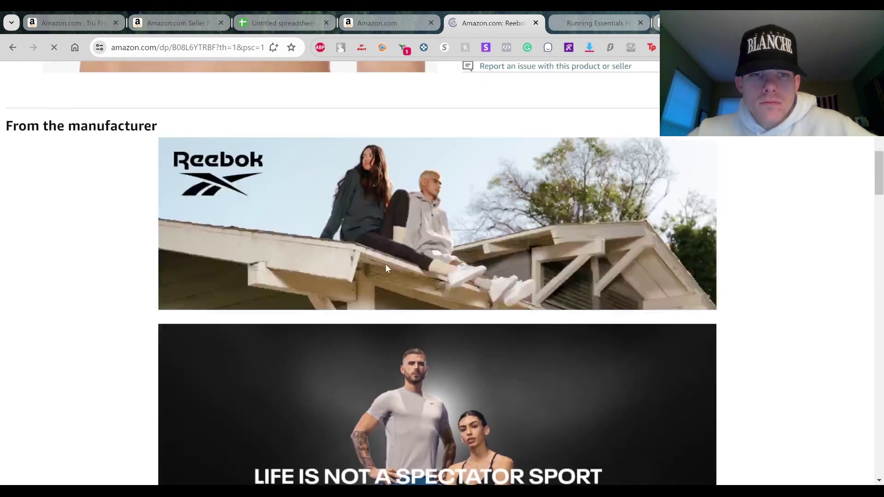
scroll(386, 269, "down", 2)
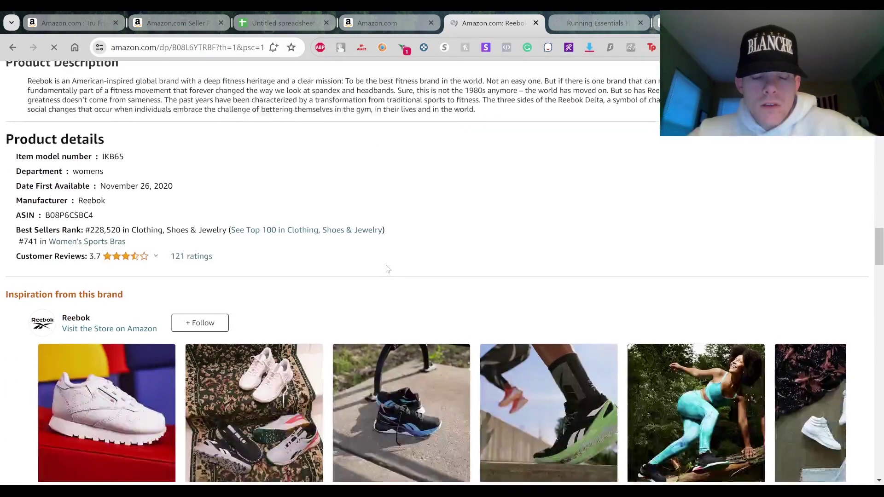
scroll(738, 253, "down", 3)
scroll(738, 253, "up", 20)
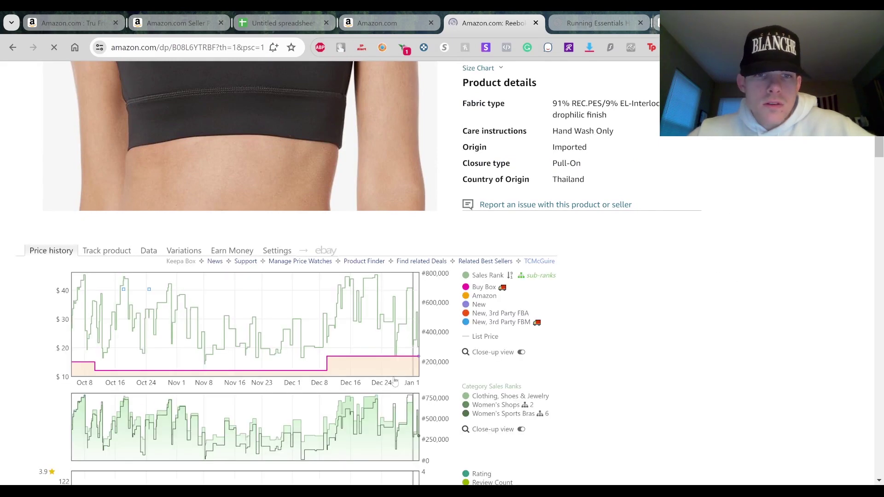
scroll(584, 310, "up", 10)
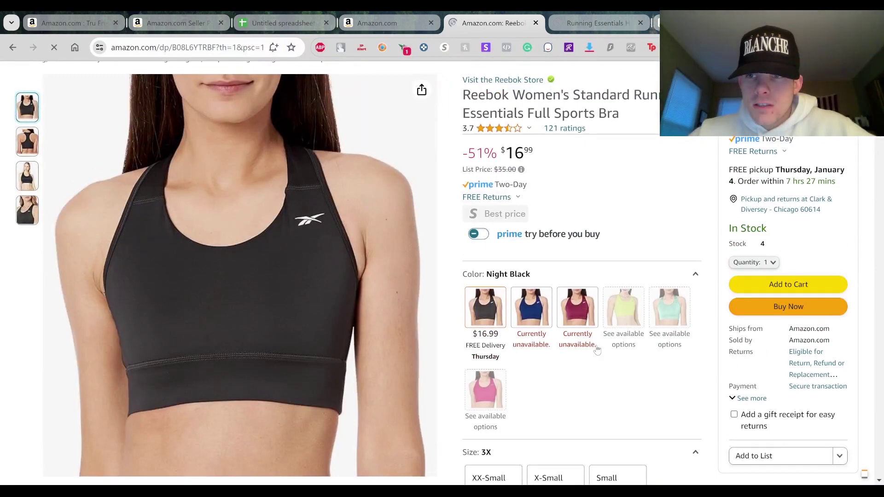
scroll(598, 349, "down", 10)
scroll(597, 349, "down", 2)
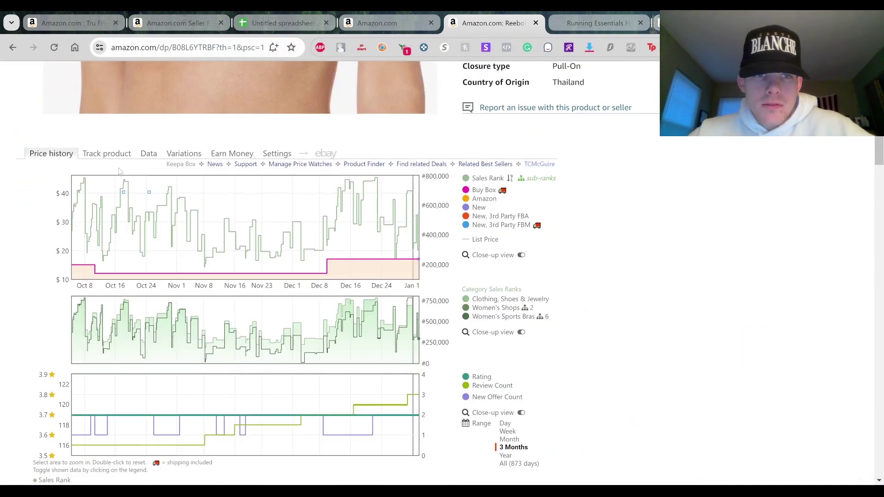
- Review the Keepa variations table from the 3X listing, comparing ratings, reviews, new offer counts and price histories
left_click(181, 156)
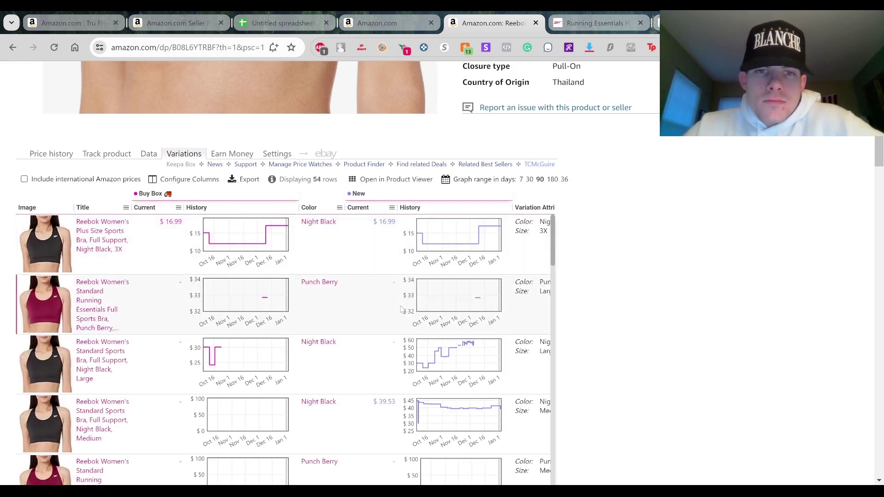
scroll(402, 309, "right", 10)
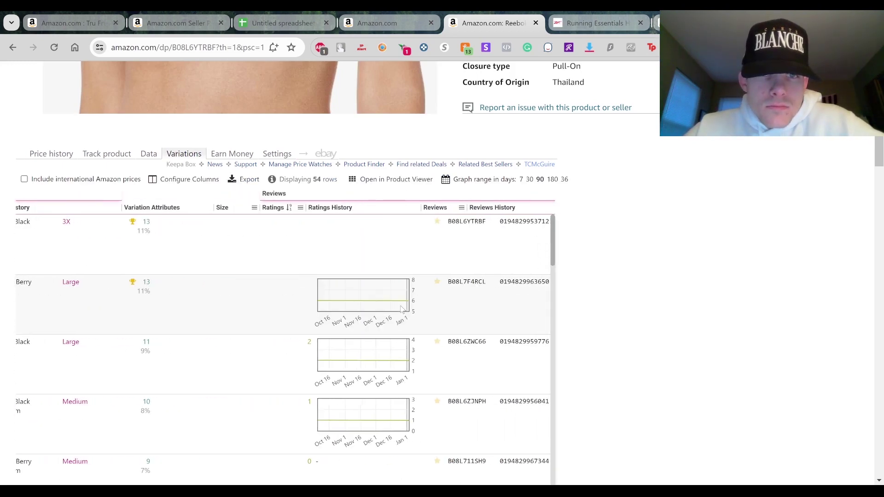
scroll(402, 309, "right", 5)
scroll(402, 310, "left", 4)
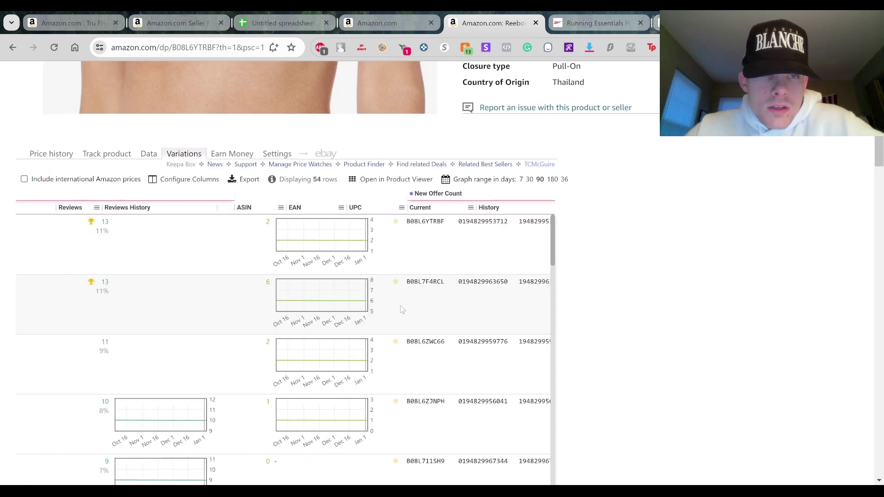
scroll(402, 309, "right", 8)
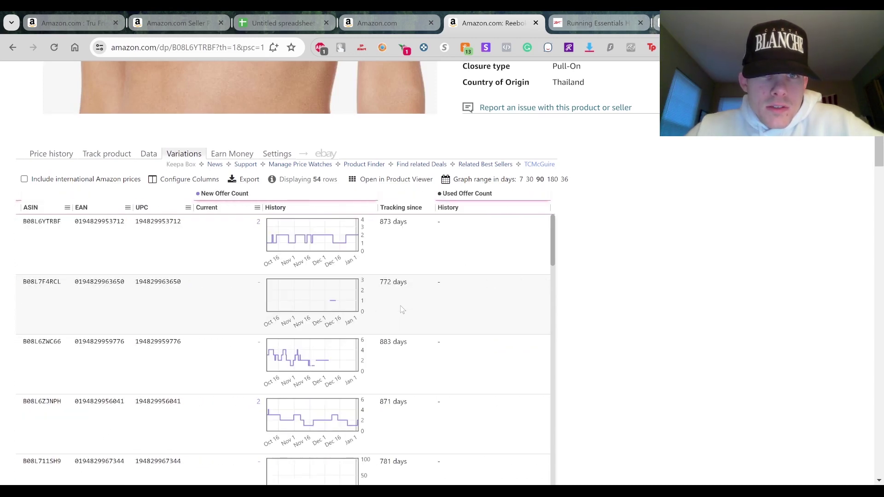
scroll(402, 310, "left", 10)
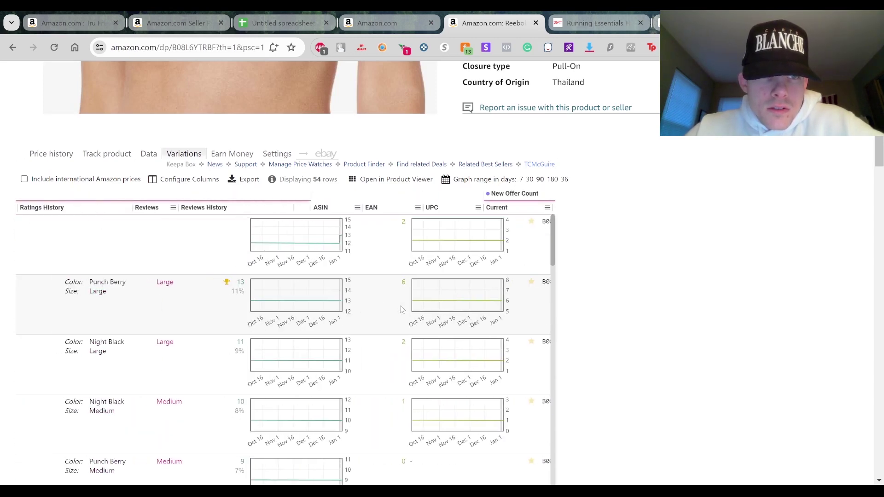
scroll(403, 310, "left", 5)
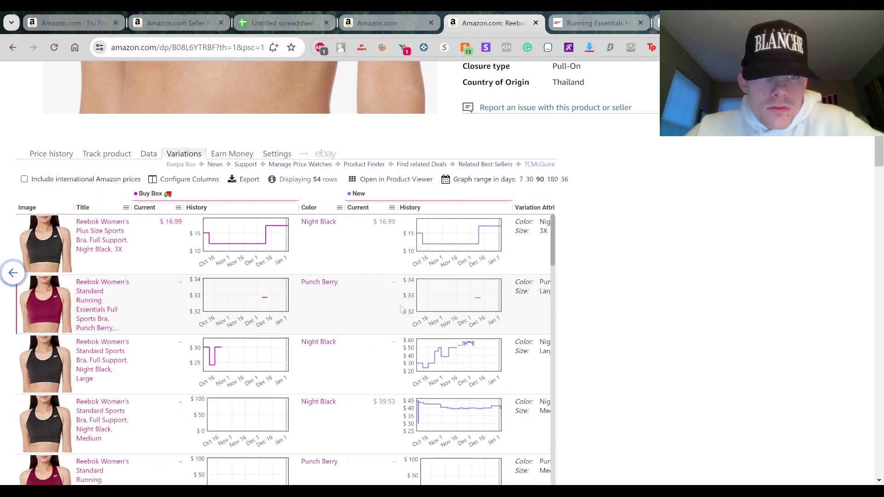
scroll(402, 310, "down", 4)
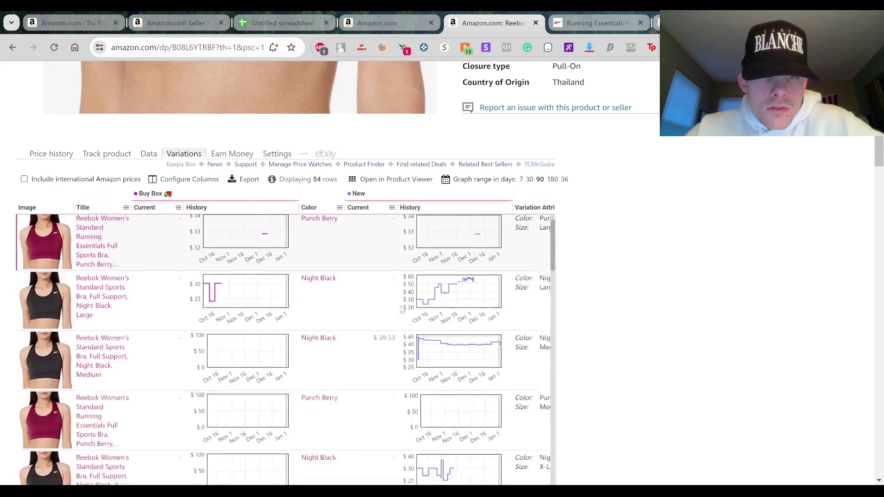
- Compare the Buy Box and New price histories of the sports bra's remaining color and size variations
scroll(402, 310, "down", 3)
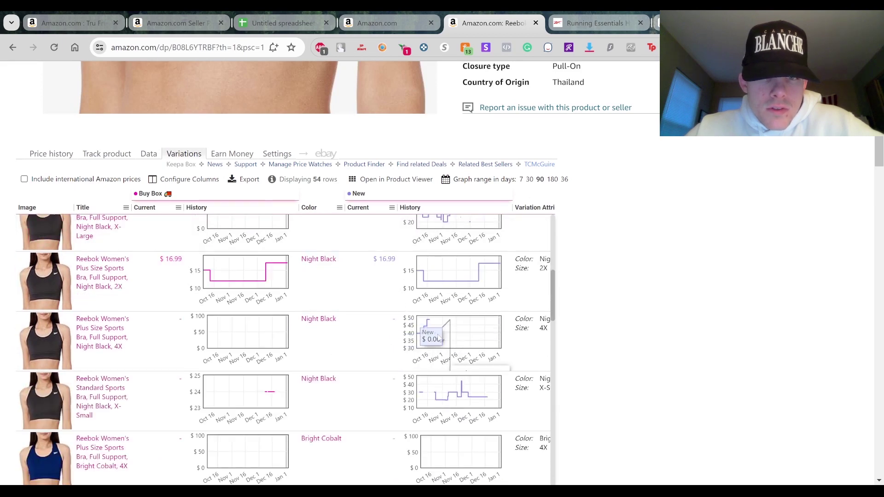
scroll(247, 352, "down", 2)
scroll(247, 351, "down", 2)
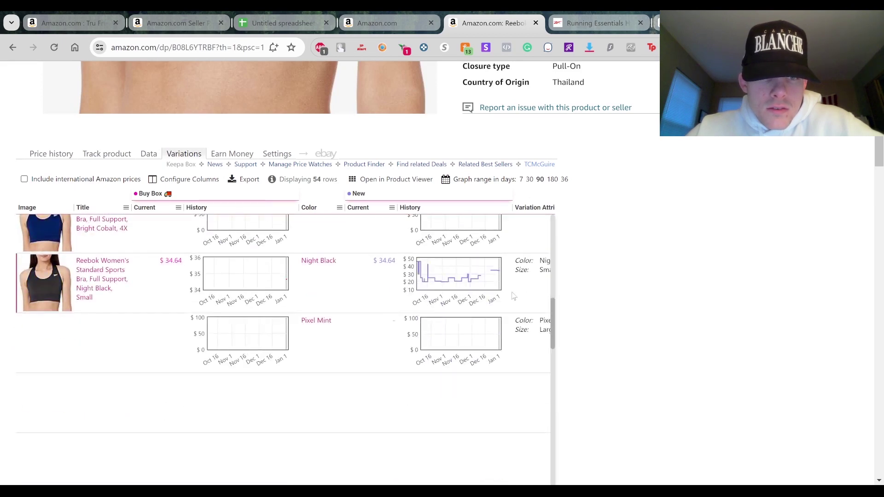
scroll(511, 297, "up", 15)
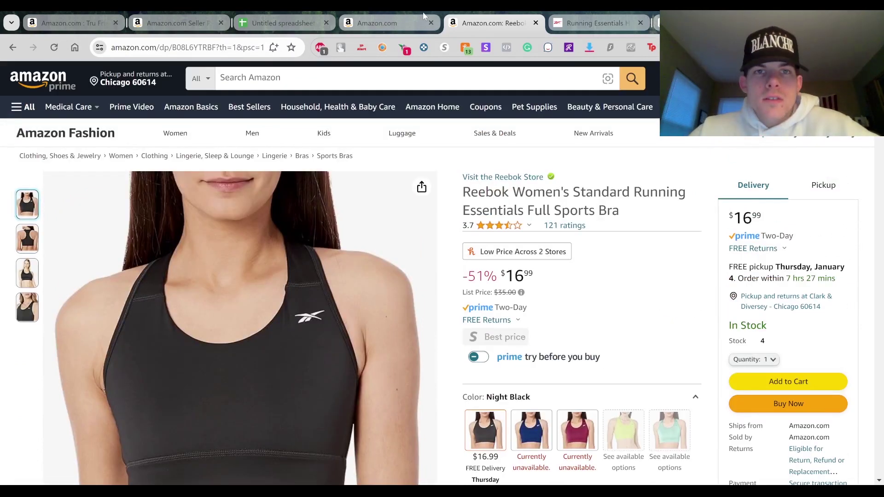
- Close the sports bra's Amazon listing and load more of the seller's products in the SellerAmp storefront list
left_click(424, 18)
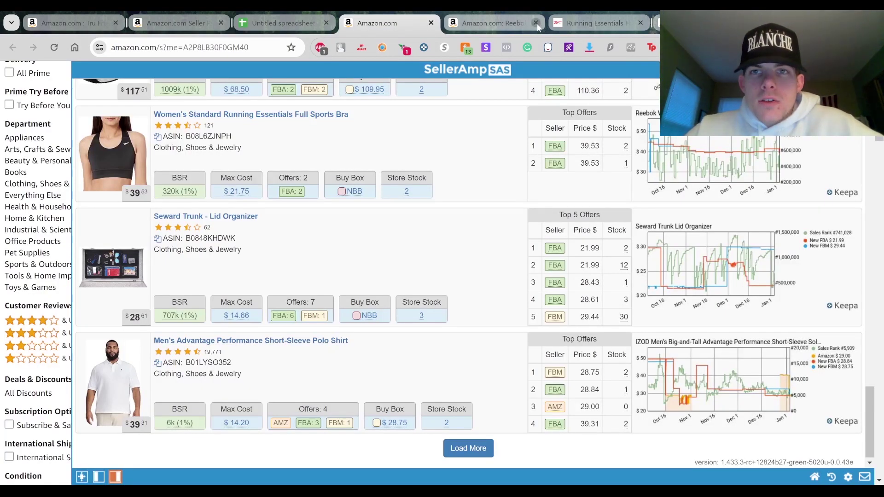
left_click(537, 23)
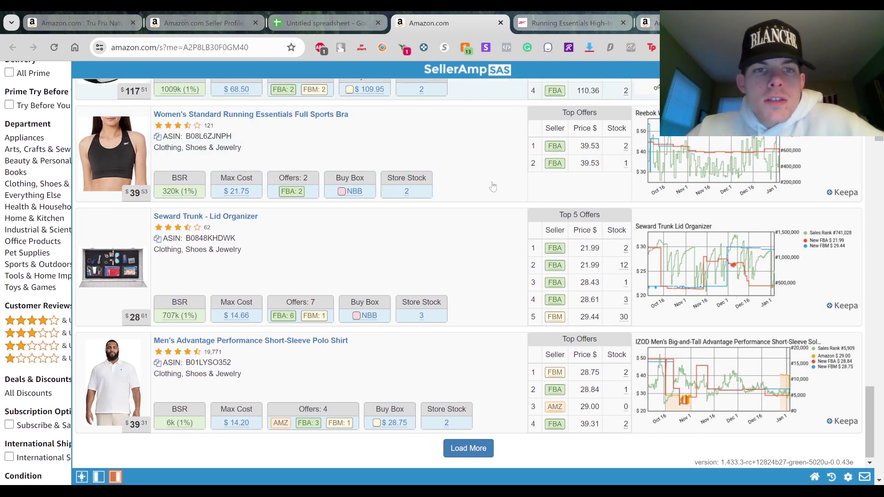
scroll(493, 187, "down", 1)
left_click(485, 451)
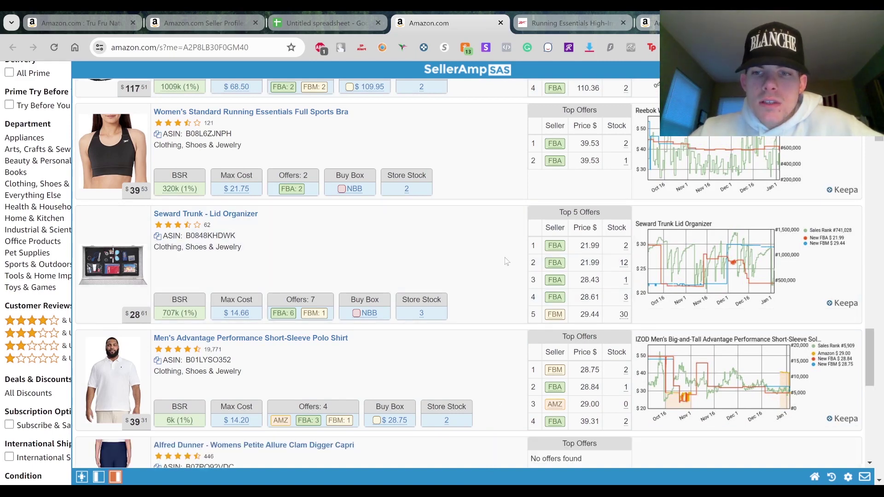
scroll(505, 260, "down", 5)
scroll(505, 262, "down", 5)
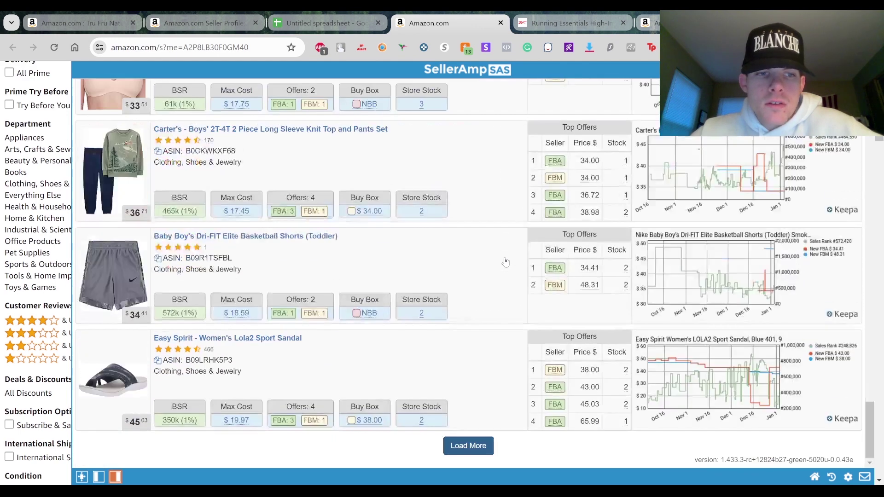
- Load two further batches of storefront products and check the shoes' and apparel's BSR, max cost, offers and price charts
left_click(469, 446)
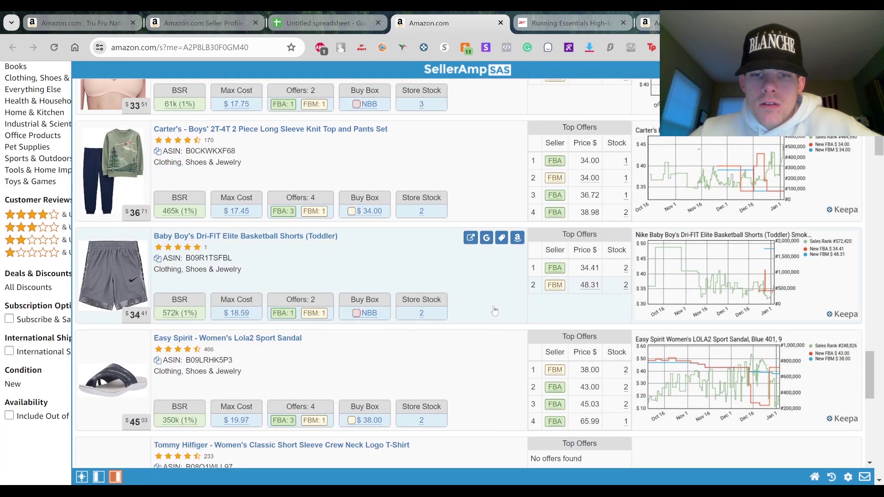
scroll(494, 312, "down", 5)
scroll(494, 311, "down", 5)
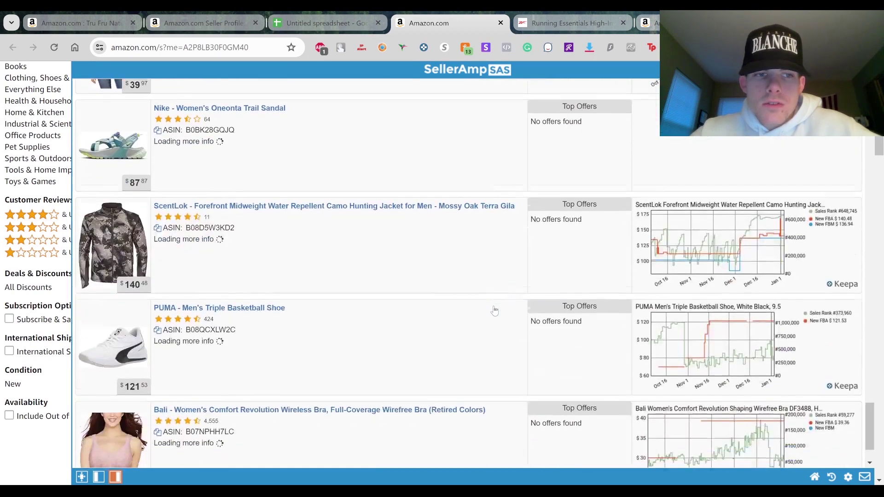
left_click(478, 455)
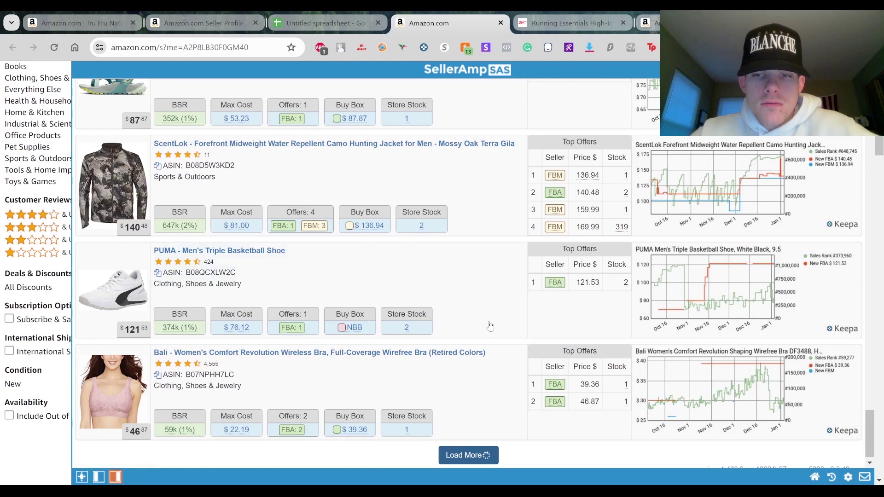
scroll(490, 326, "down", 7)
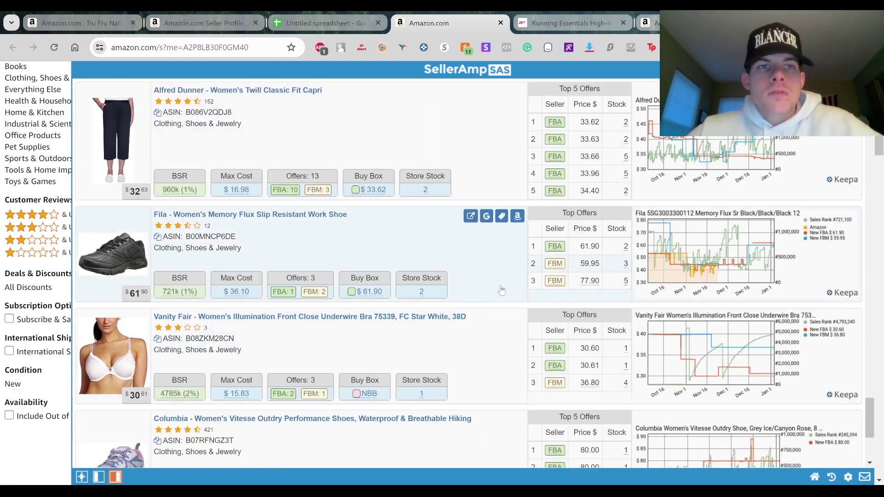
scroll(486, 392, "down", 4)
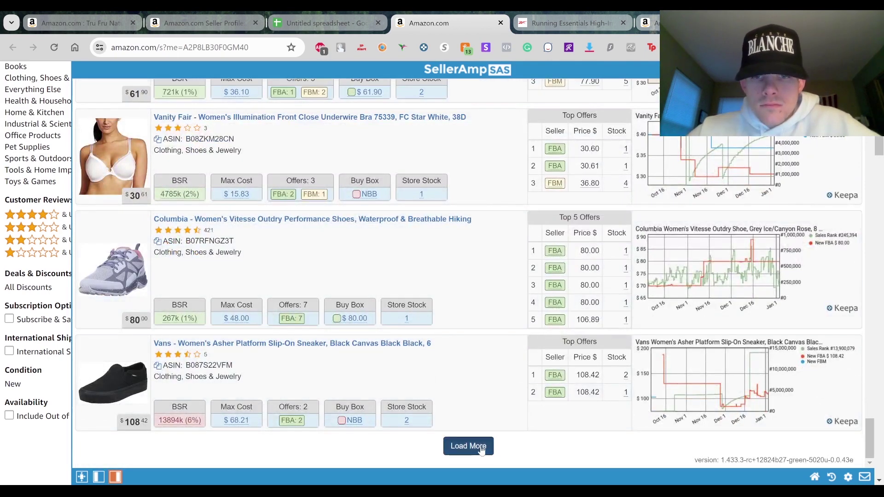
- Load the next storefront batch and examine the household and grocery items' max cost, sellers, stock and price history
left_click(474, 448)
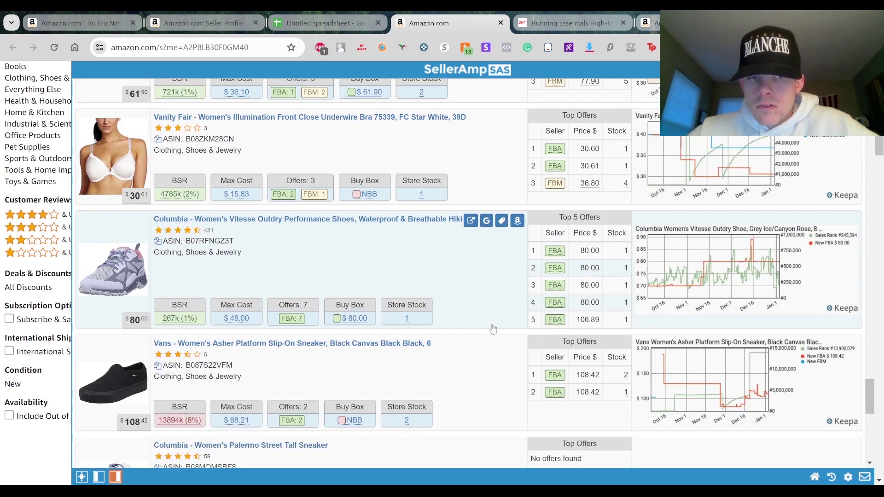
scroll(492, 328, "down", 7)
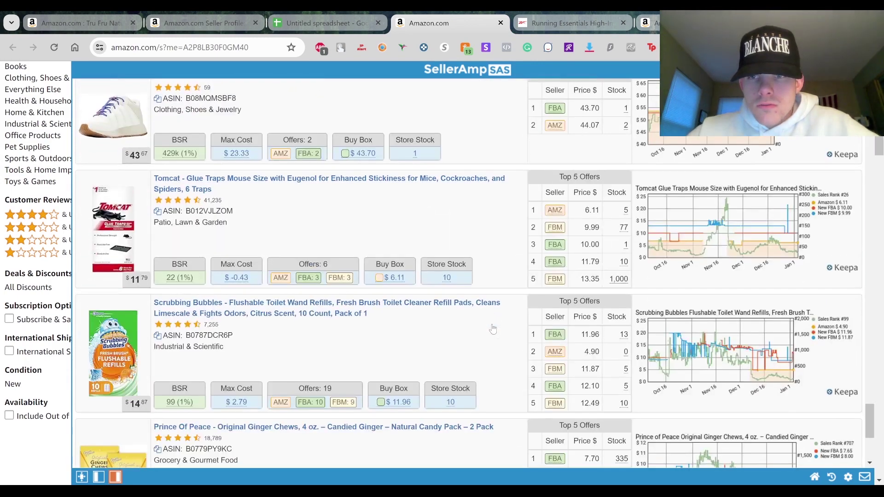
scroll(493, 328, "down", 1)
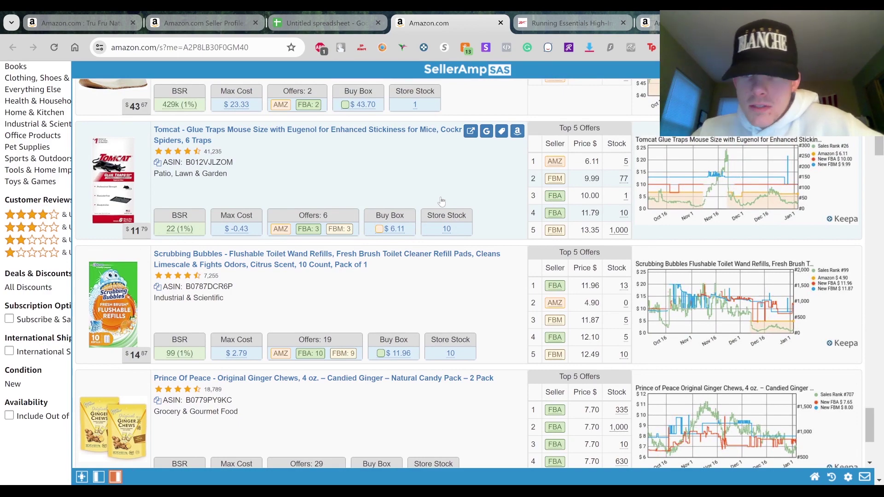
scroll(459, 248, "down", 4)
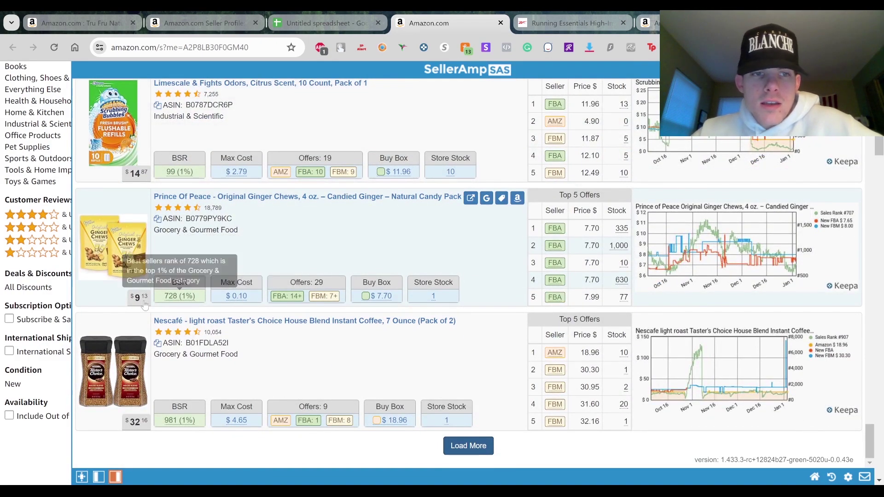
- Load more products after the Nescafé coffee and review their offers, Buy Box prices and max costs through Café Bustelo
left_click(474, 445)
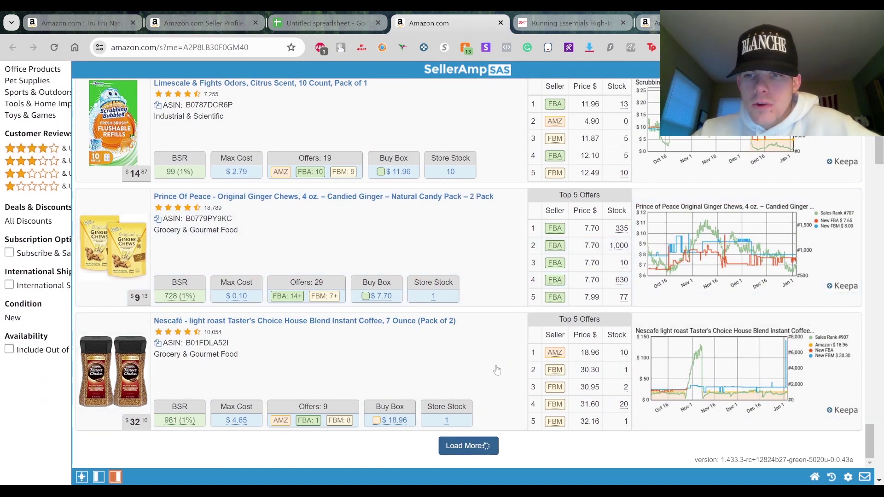
scroll(497, 370, "down", 5)
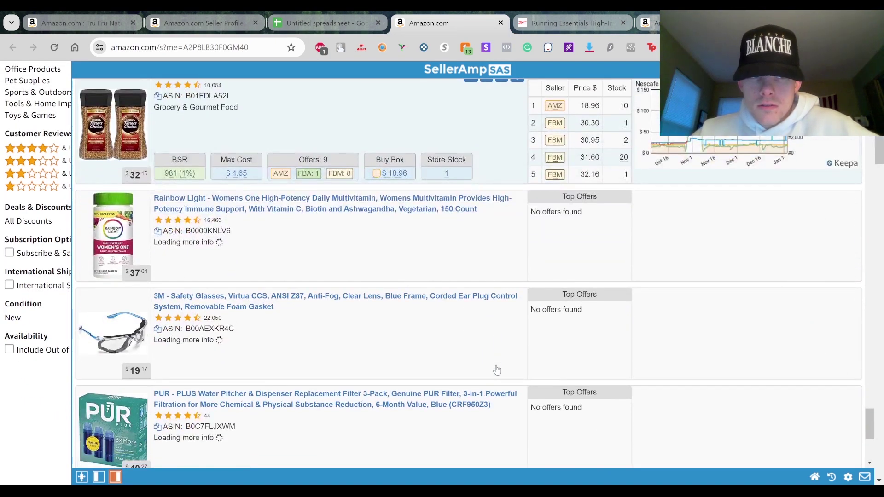
scroll(497, 370, "down", 2)
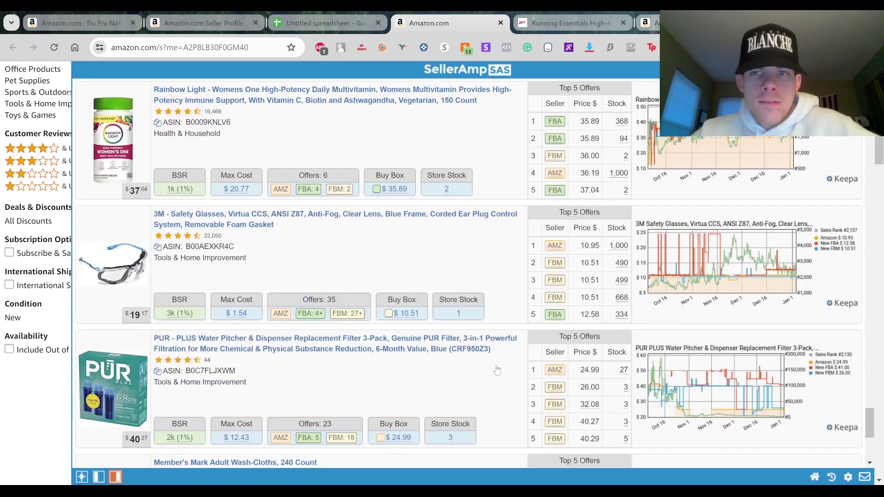
scroll(585, 276, "down", 4)
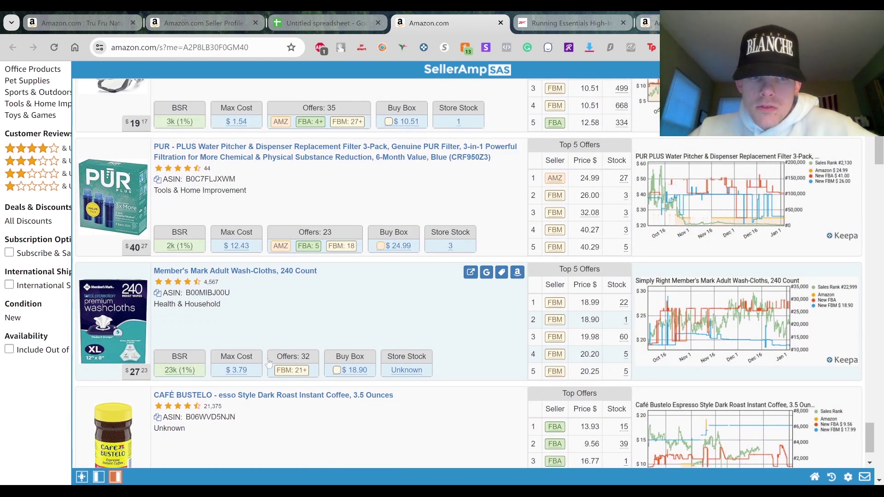
scroll(441, 341, "down", 2)
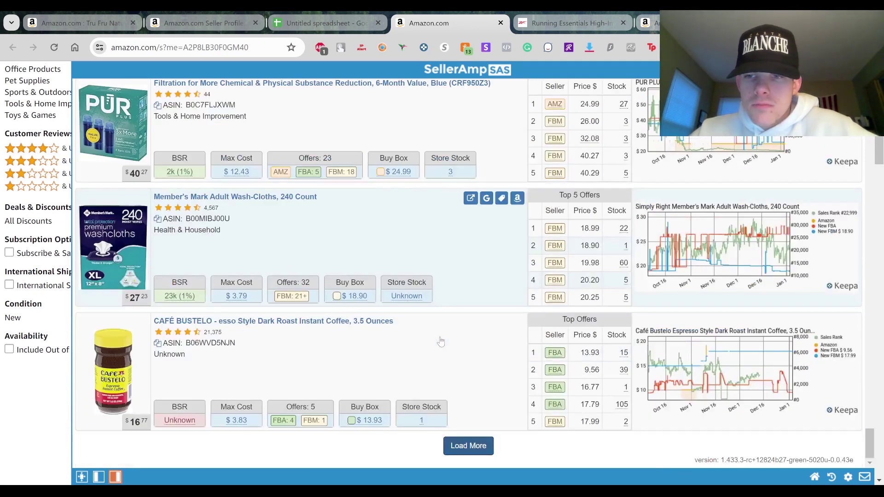
- Load the batch after Café Bustelo and check the SellerAmp figures of the MagLite flashlight and its neighboring products
left_click(482, 446)
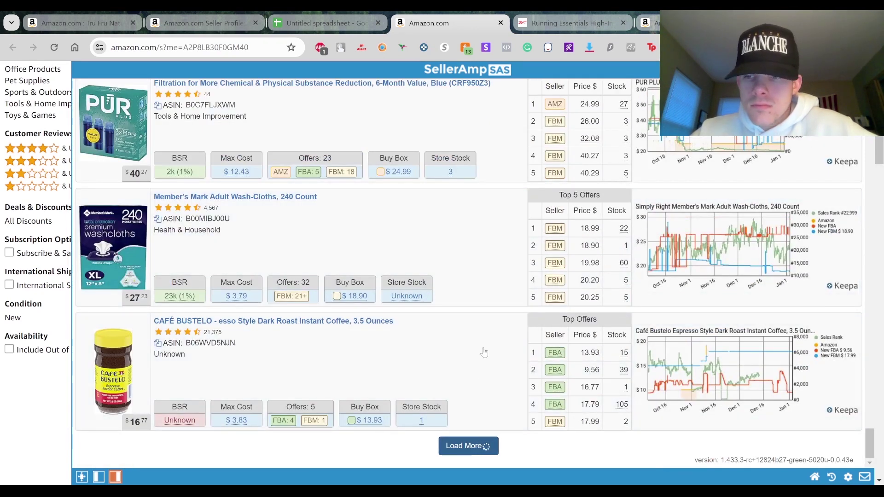
scroll(484, 352, "down", 5)
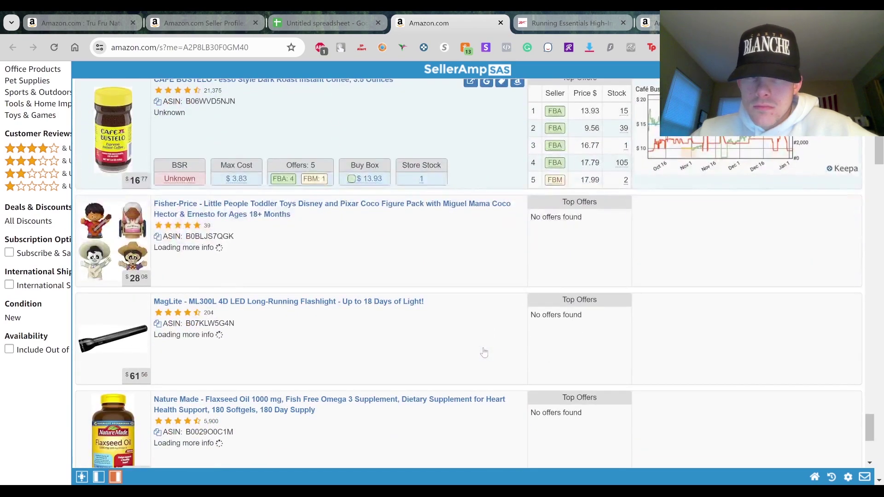
scroll(484, 353, "down", 3)
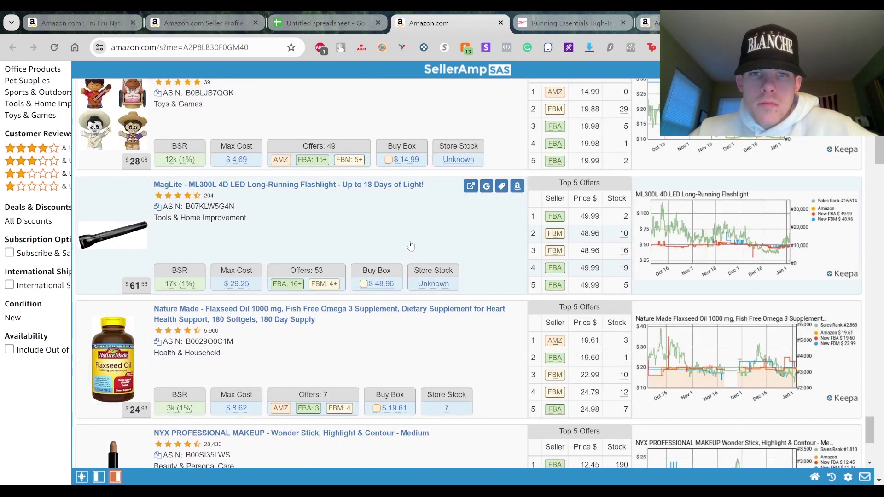
- Search Google for the MagLite ML300L 4D LED Long-Running Flashlight and compare retailer prices with its SellerAmp offers
left_click(487, 186)
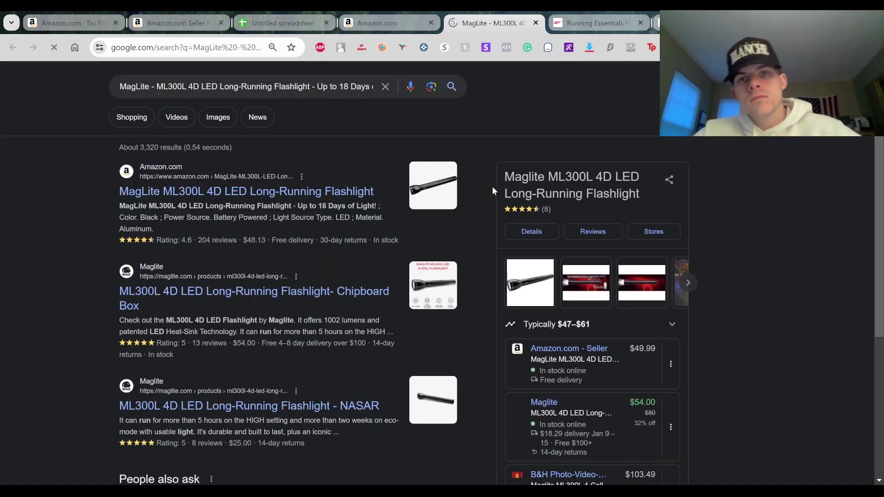
scroll(395, 318, "down", 3)
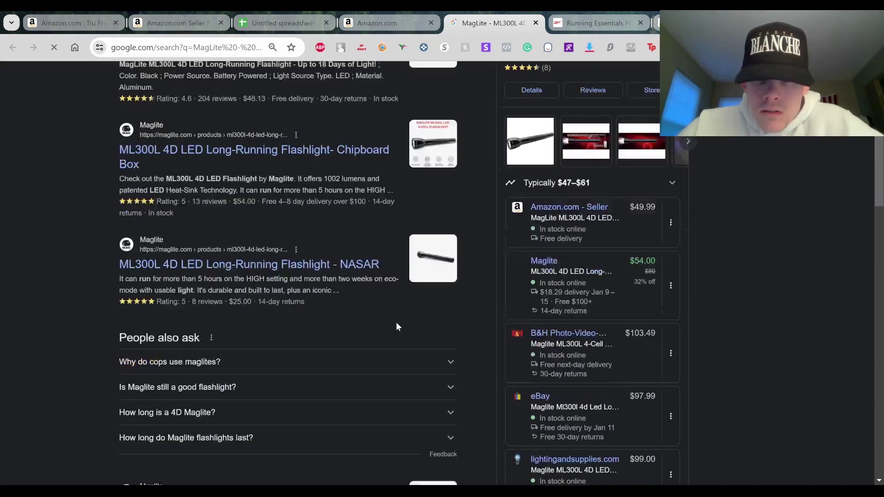
scroll(579, 298, "down", 2)
scroll(566, 197, "up", 2)
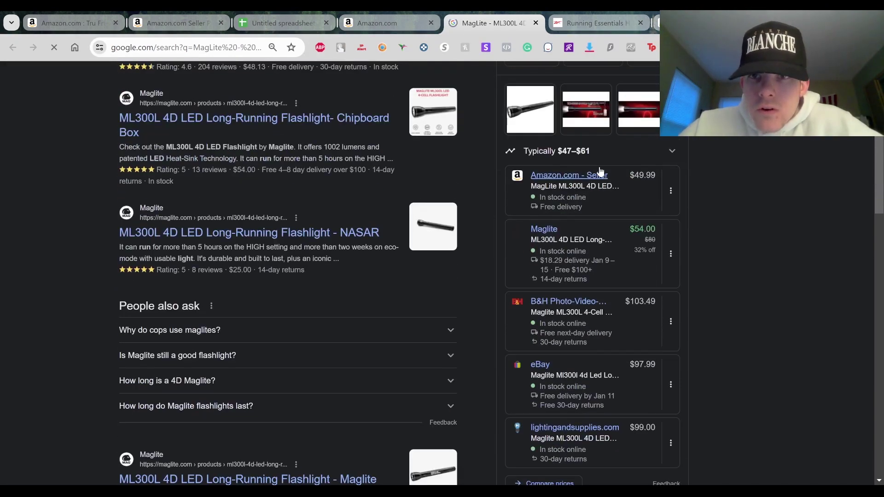
scroll(519, 225, "down", 1)
scroll(350, 277, "up", 2)
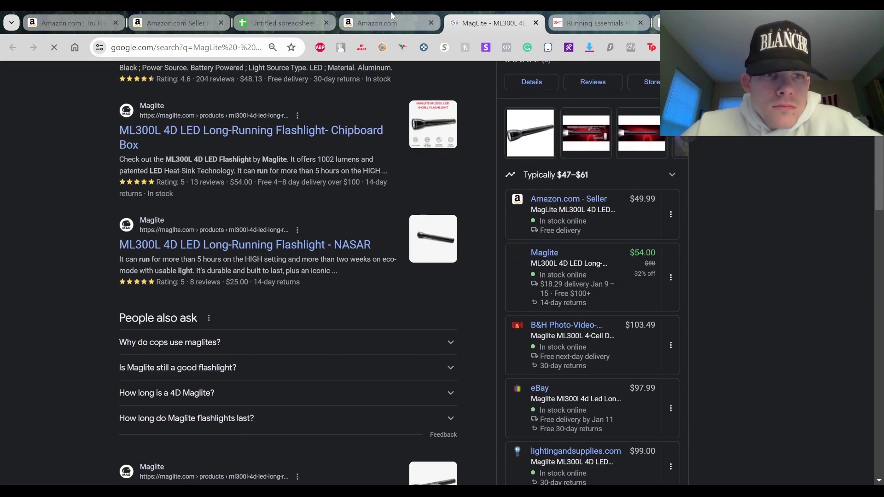
left_click(392, 16)
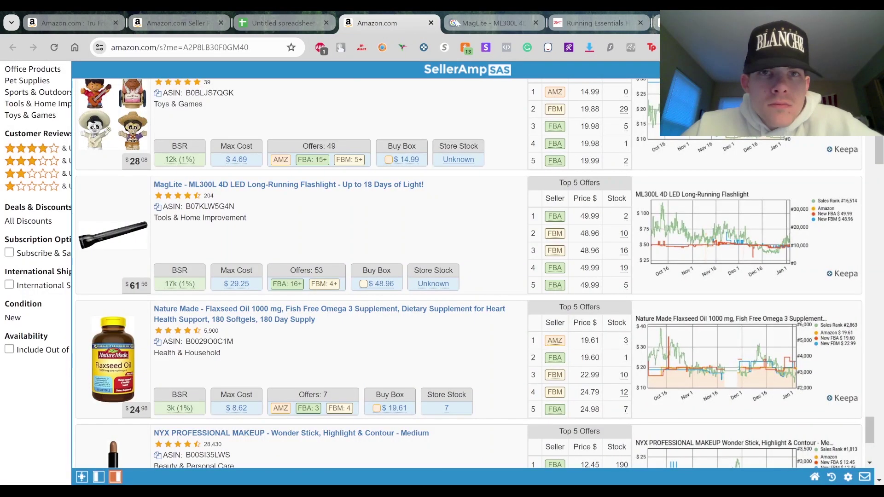
left_click(495, 22)
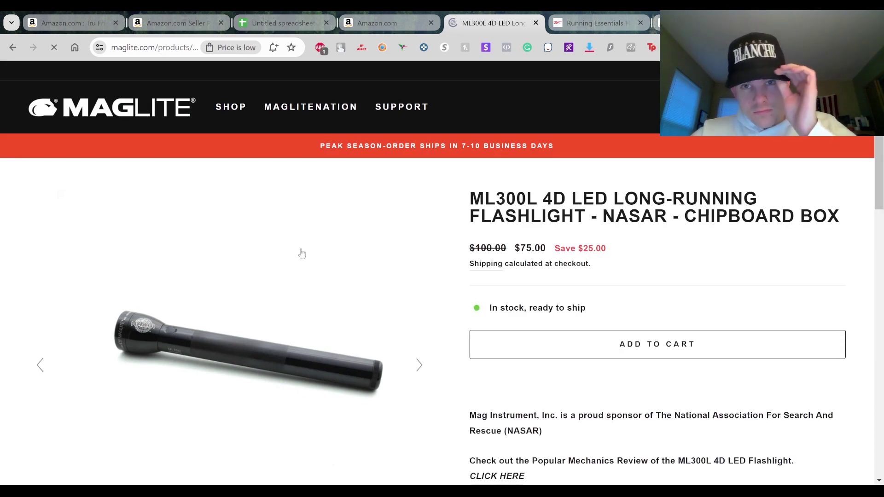
- Look over Maglite's ML300L 4D LED NASAR chipboard box flashlight page and add the flashlight to the cart
scroll(300, 252, "down", 3)
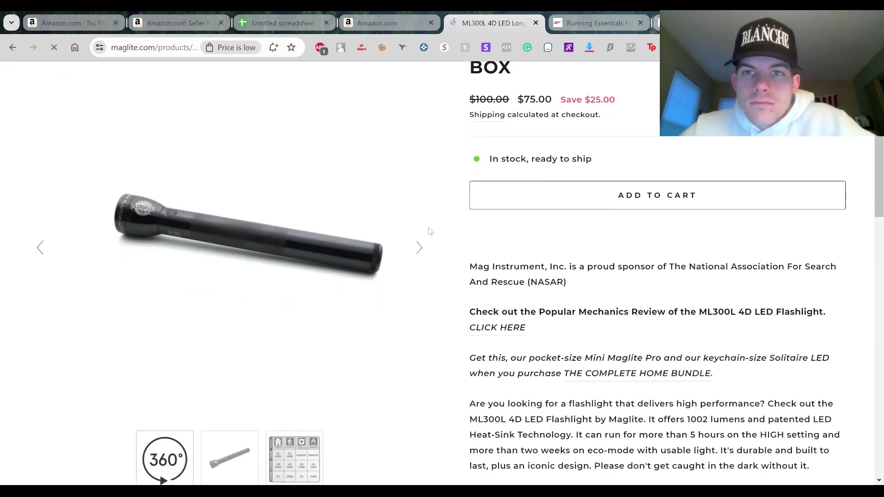
scroll(429, 230, "down", 5)
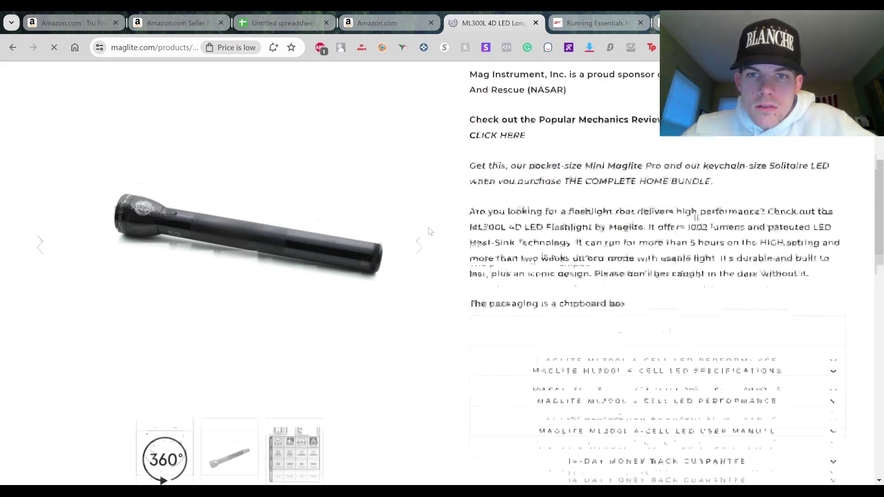
scroll(429, 231, "down", 6)
scroll(428, 230, "up", 10)
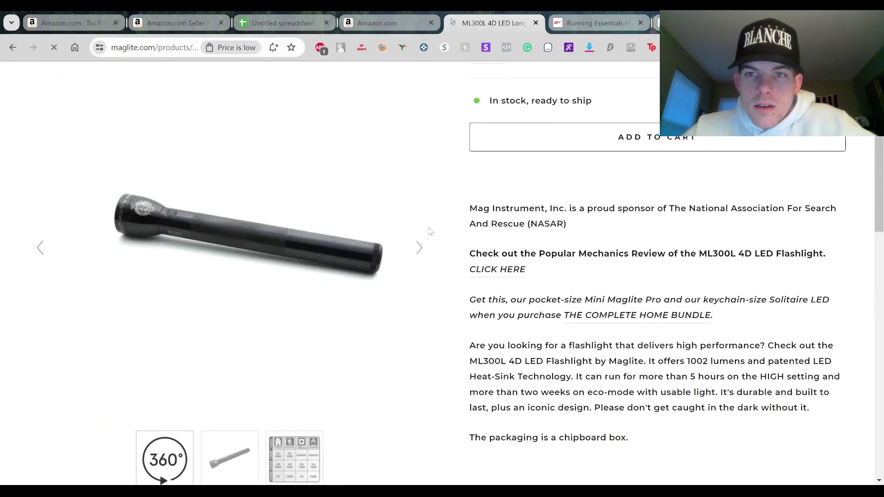
scroll(428, 230, "up", 3)
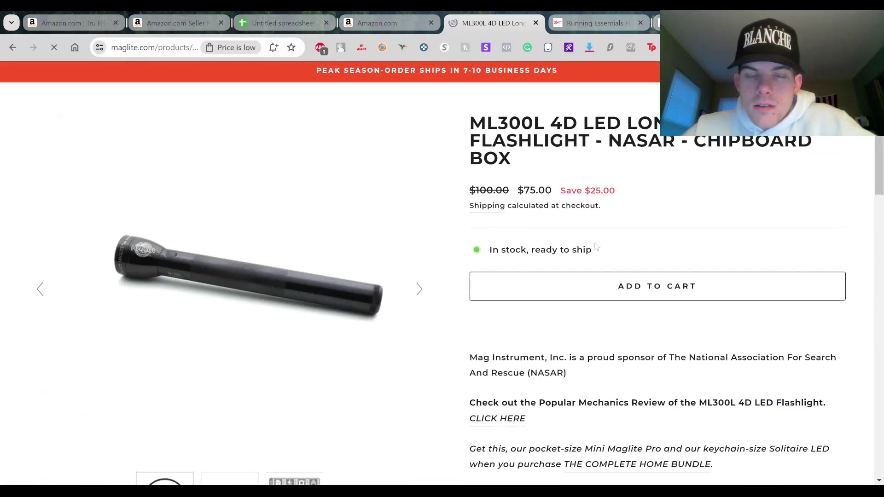
left_click(613, 288)
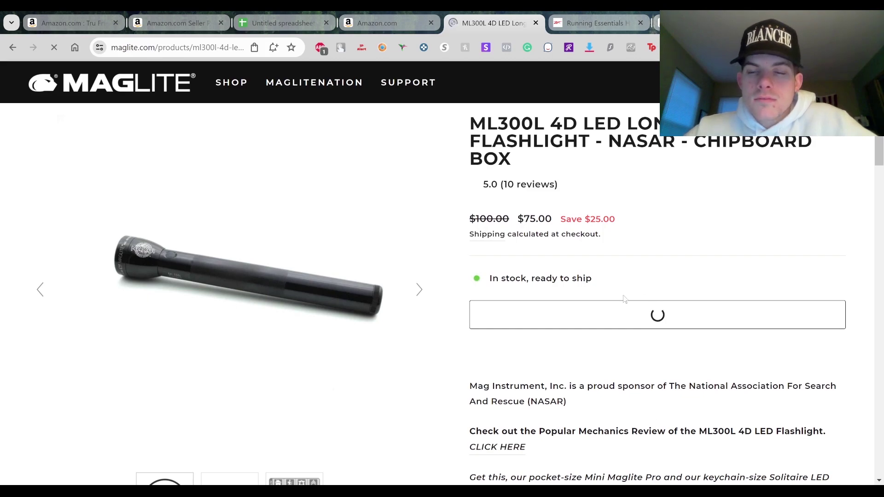
- Close the empty cart and add the ML300L 4D LED NASAR chipboard box flashlight to the cart again
scroll(646, 312, "down", 7)
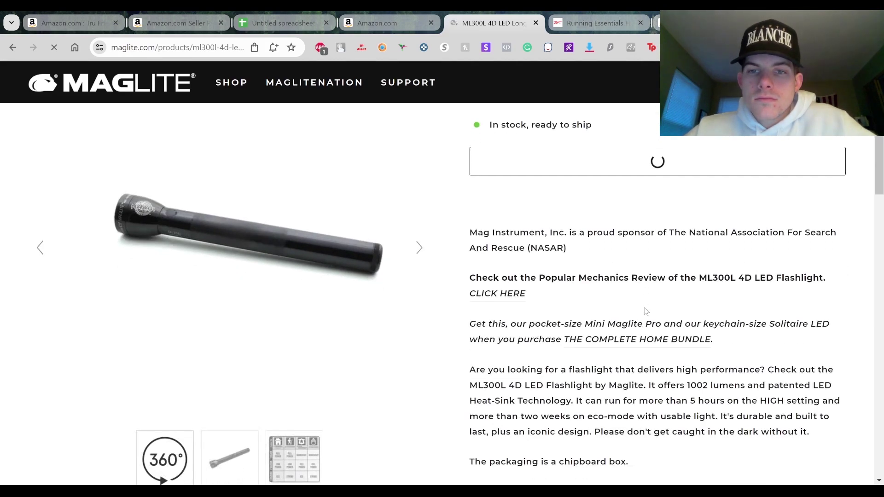
scroll(647, 312, "up", 6)
scroll(649, 318, "down", 13)
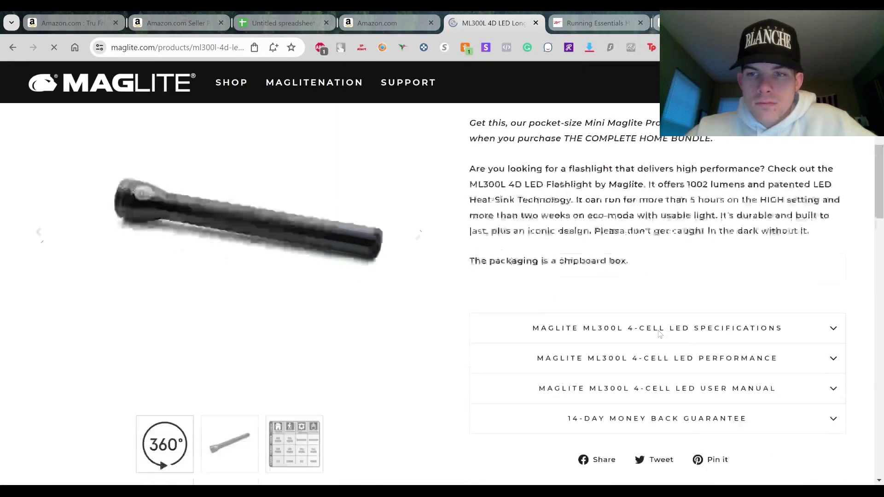
scroll(659, 334, "up", 13)
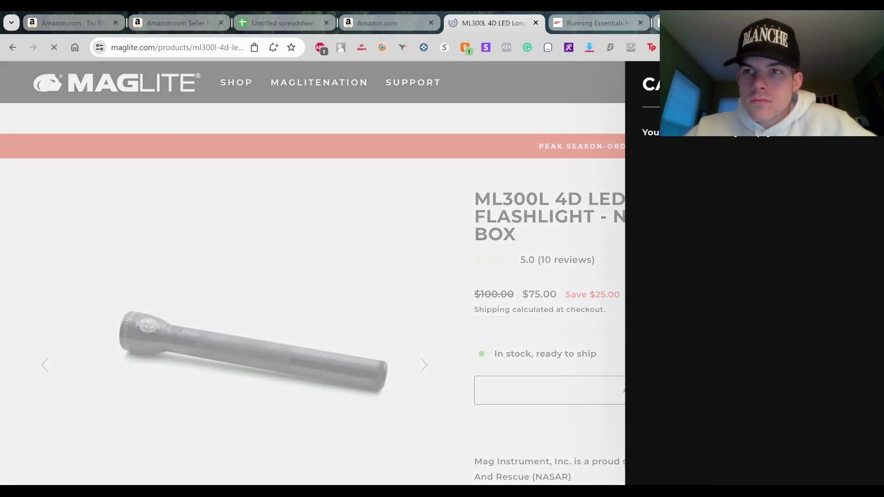
left_click(860, 91)
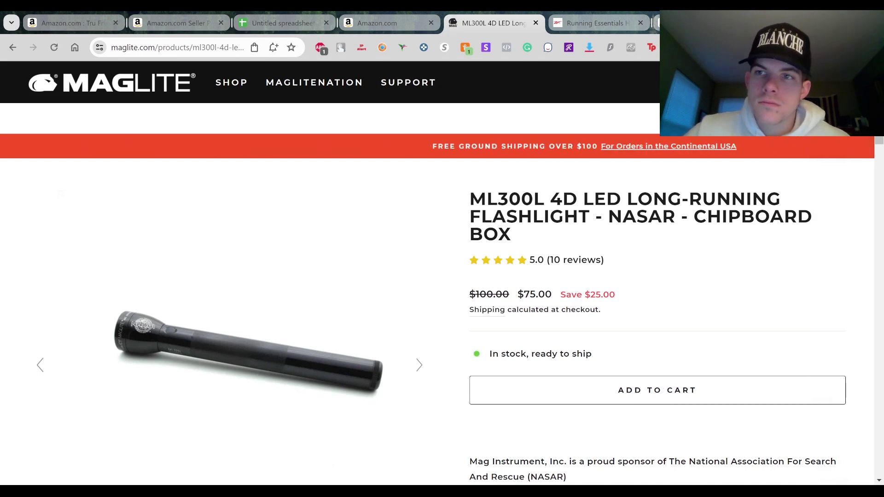
left_click(794, 390)
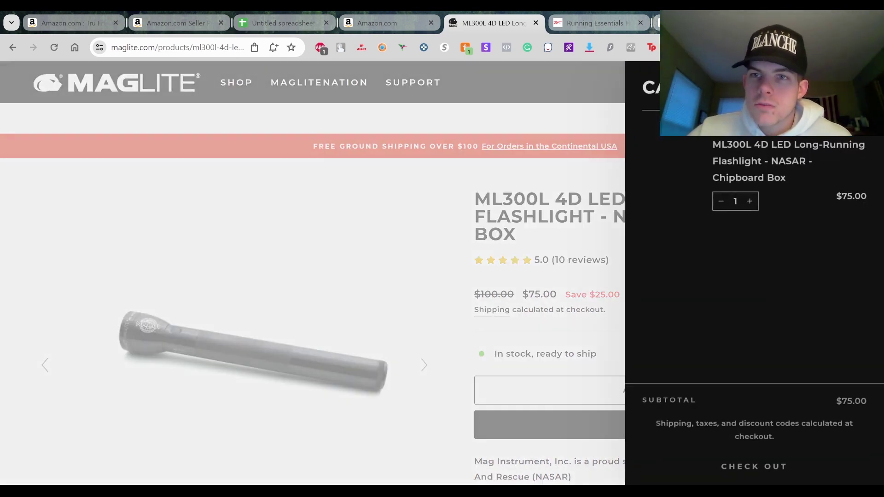
- Set the flashlight quantity to 2 in the cart and apply the HOLIDAY40 discount code at checkout
left_click(750, 195)
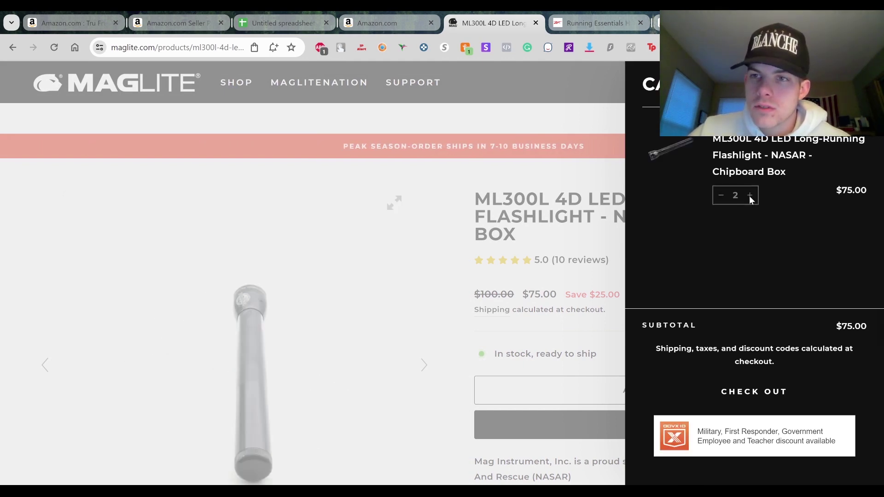
left_click(752, 393)
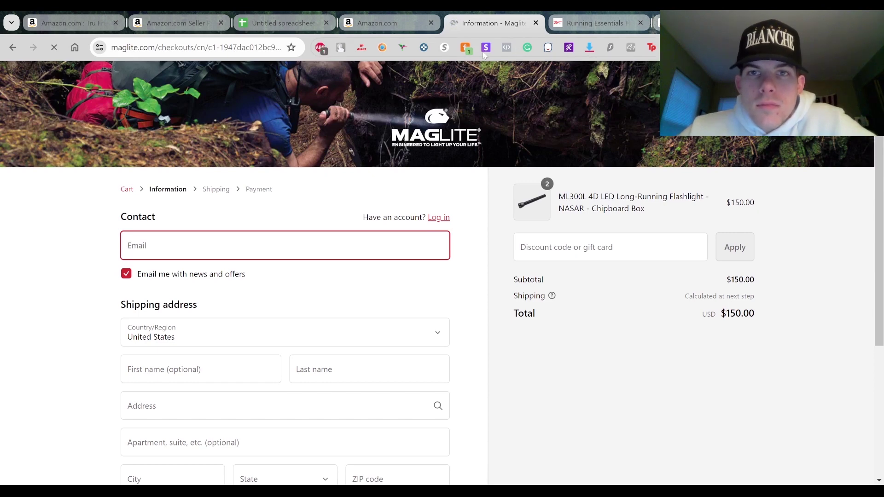
left_click(445, 48)
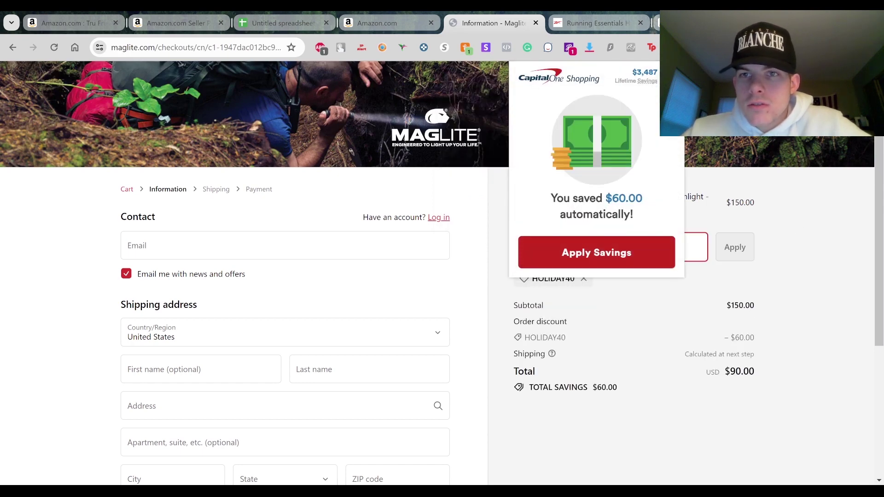
- Compare the discounted flashlight cost with its SellerAmp figures, and check the neighboring products through the Rainbow Light men's multivitamin
left_click(369, 18)
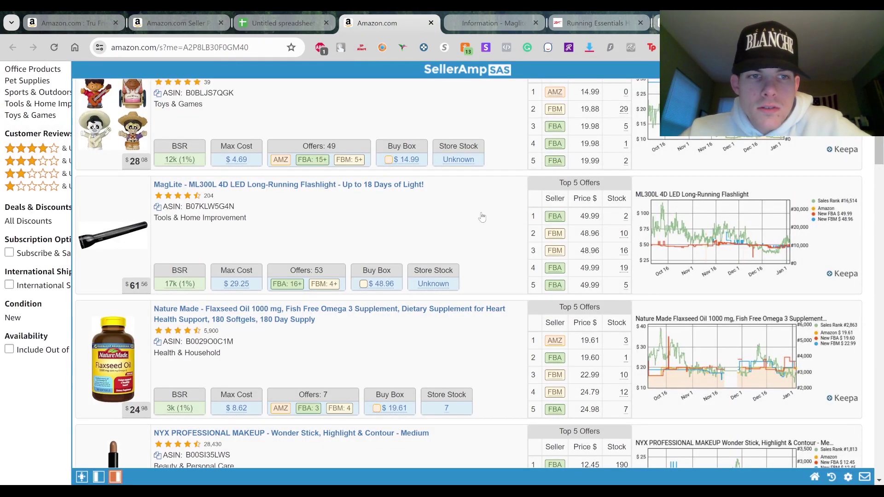
mouse_move(516, 205)
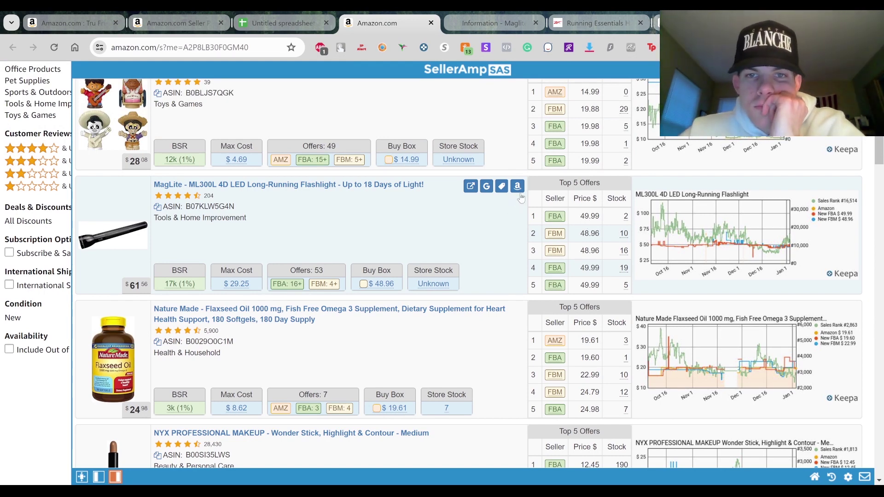
scroll(508, 279, "down", 3)
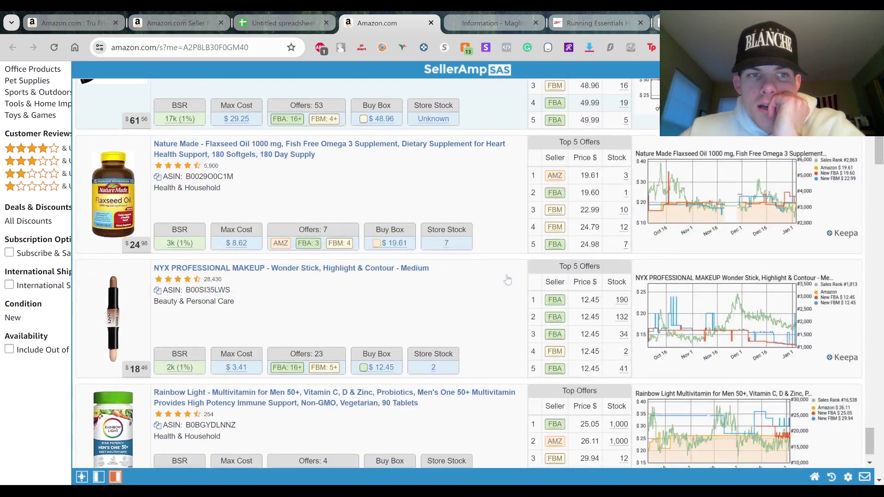
scroll(507, 280, "up", 3)
scroll(508, 287, "down", 3)
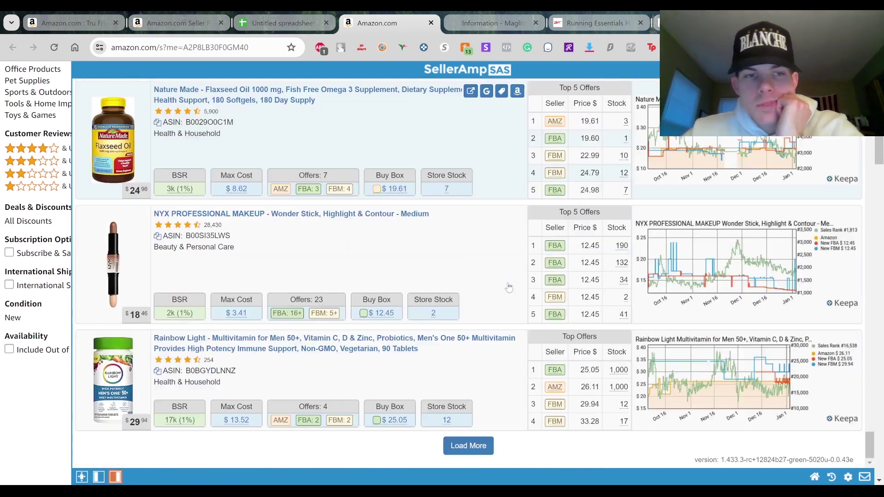
- Load the batch after the Rainbow Light multivitamin and review the SellerAmp figures of the Swanson, LEGO and Vet Dog products
left_click(488, 450)
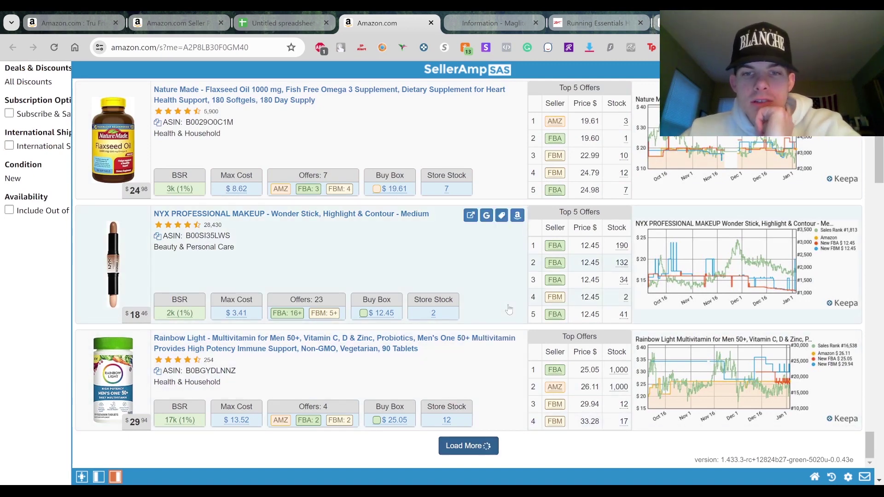
scroll(509, 309, "down", 3)
scroll(508, 309, "down", 5)
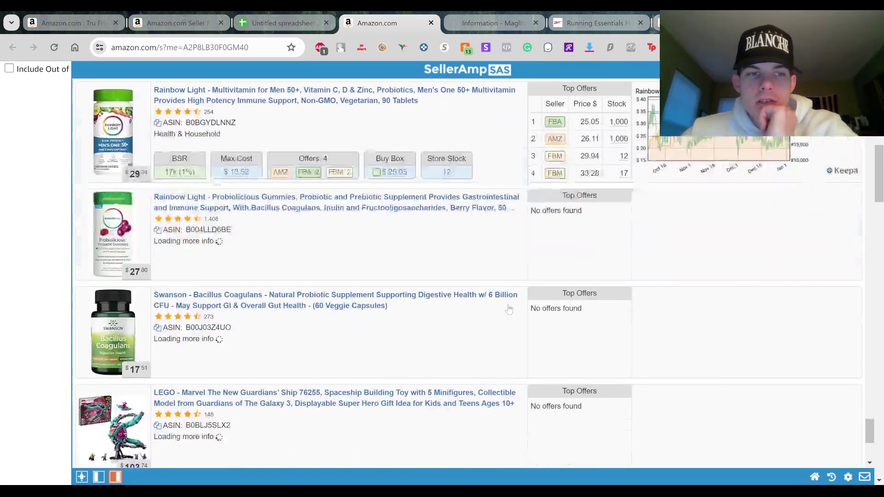
scroll(509, 309, "down", 5)
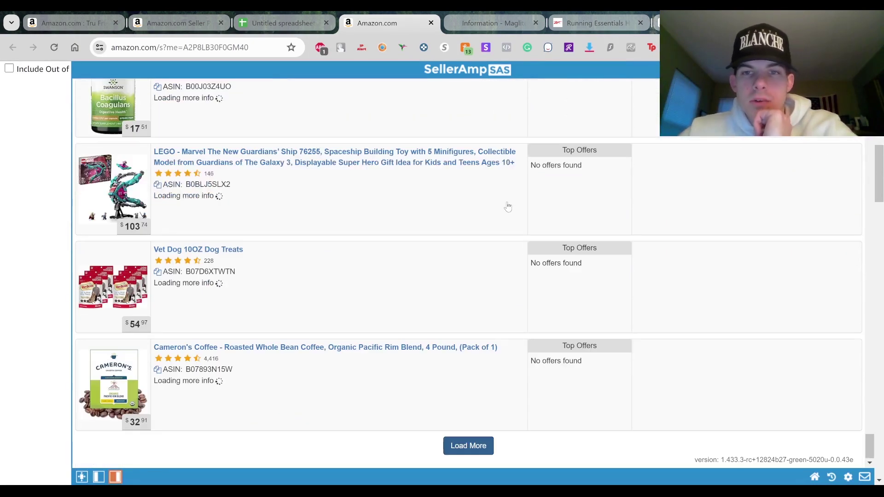
scroll(508, 207, "up", 2)
scroll(508, 203, "down", 1)
scroll(508, 198, "up", 1)
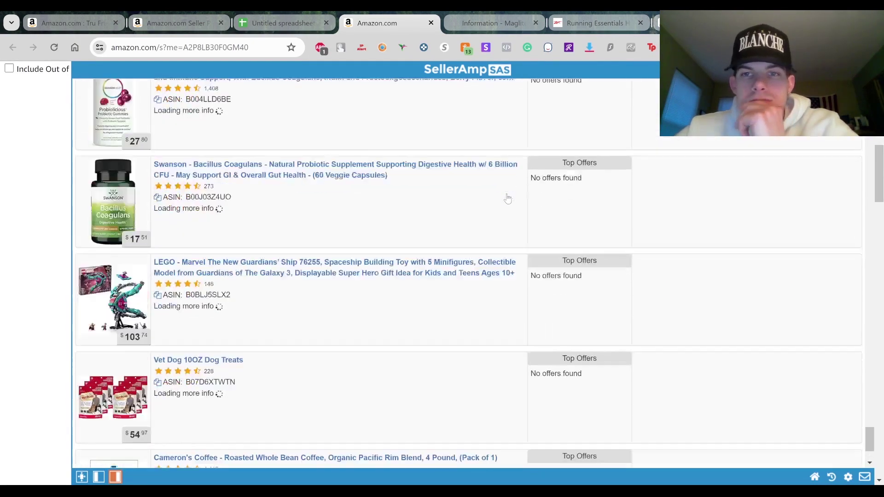
scroll(508, 199, "down", 3)
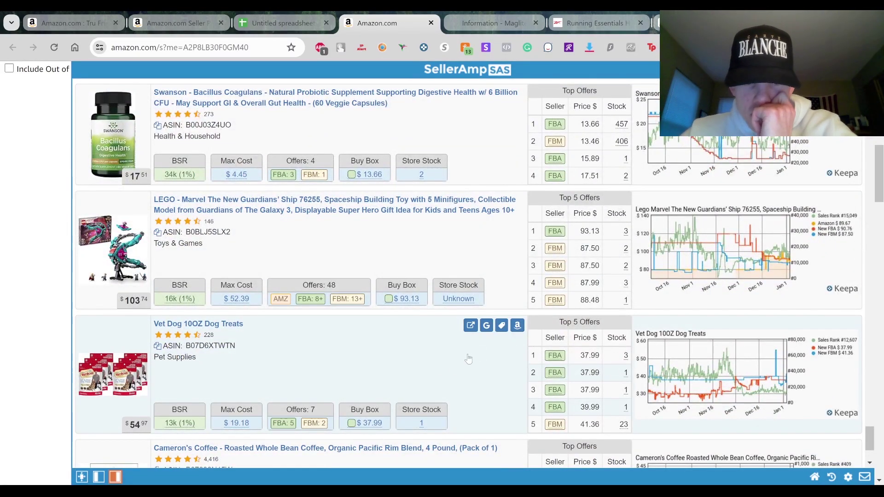
- Search Google for Vet Dog 10OZ Dog Treats and open Chewy's Bil-Jac America's VetDogs Skin & Coat listing to check its price and sizes
left_click(490, 327)
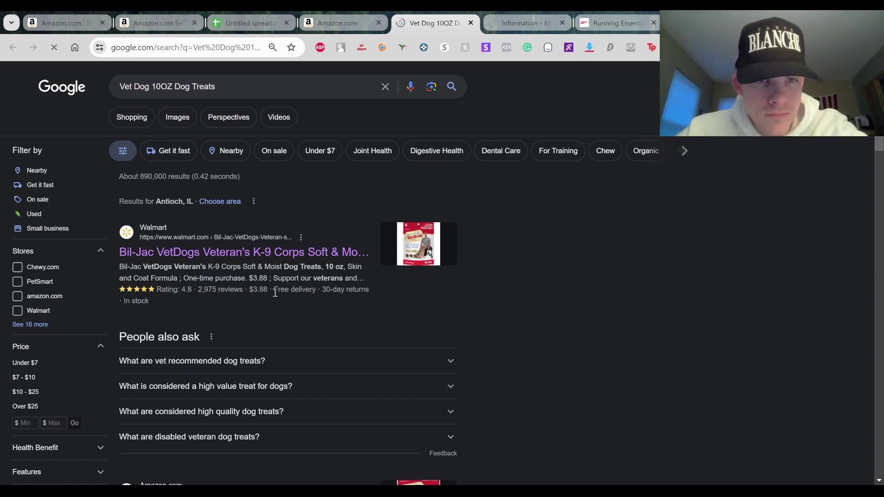
scroll(275, 293, "down", 1)
scroll(275, 293, "down", 6)
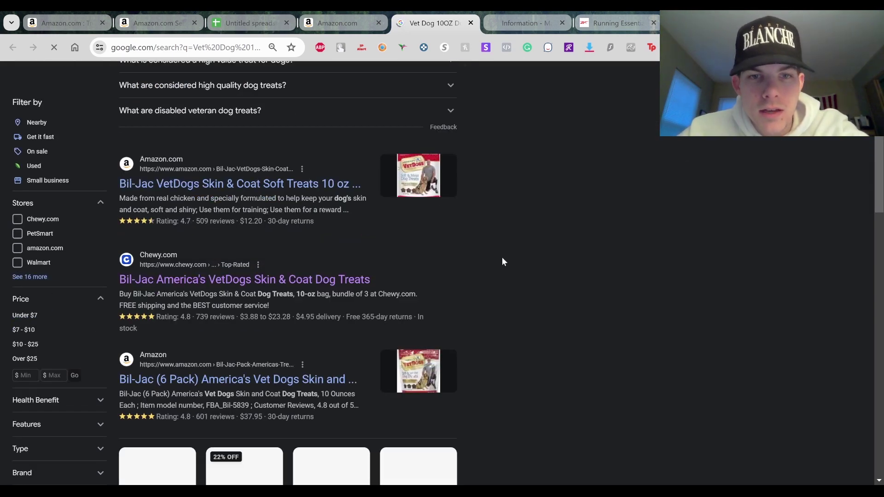
scroll(502, 262, "down", 1)
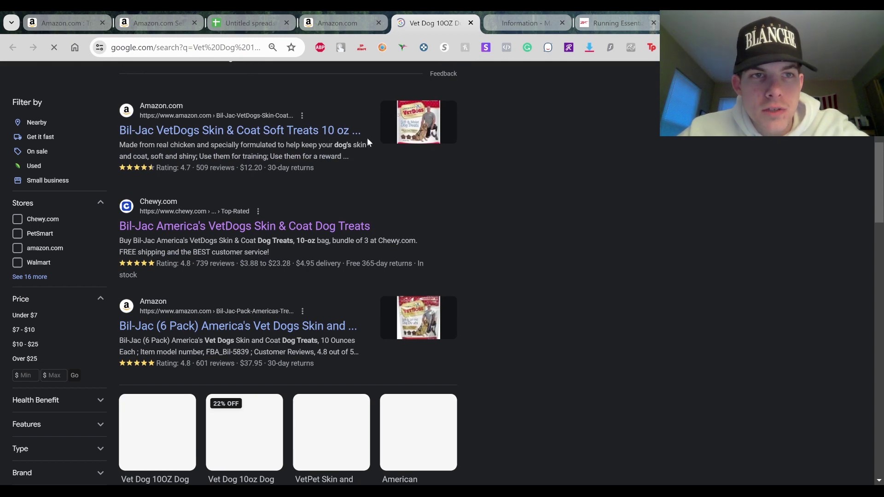
scroll(378, 138, "up", 4)
scroll(371, 192, "down", 4)
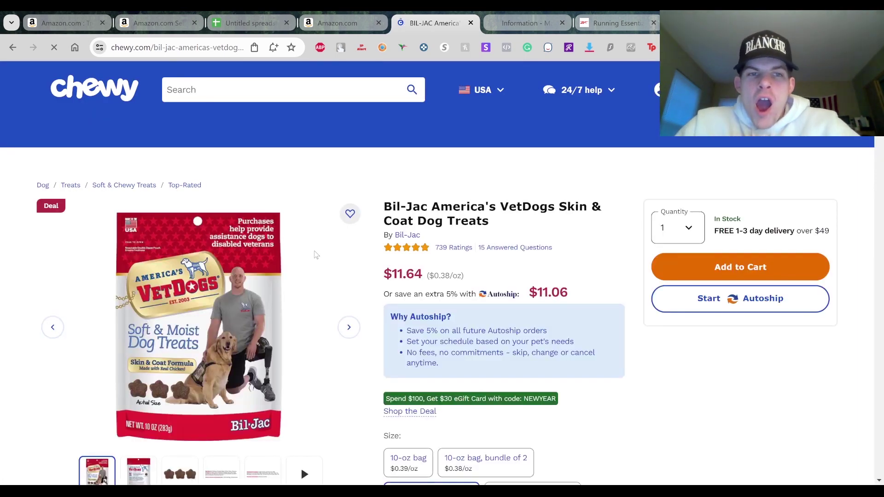
scroll(316, 256, "down", 1)
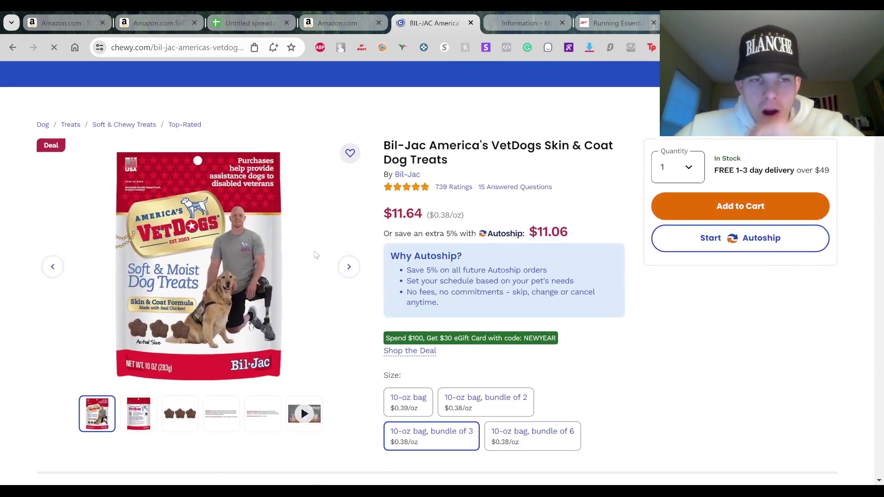
- Open the Amazon listing of Vet Dog 10OZ Dog Treats from SellerAmp and examine its pack images, price and other sellers' offers
left_click(329, 15)
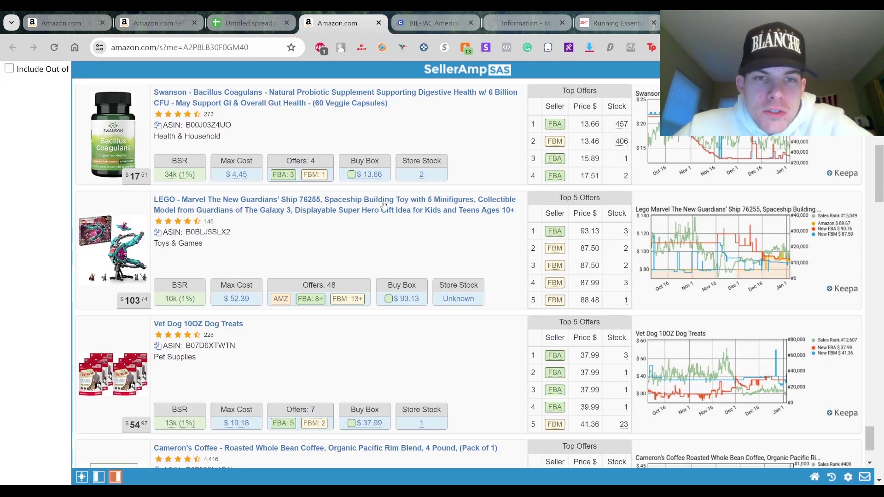
mouse_move(483, 339)
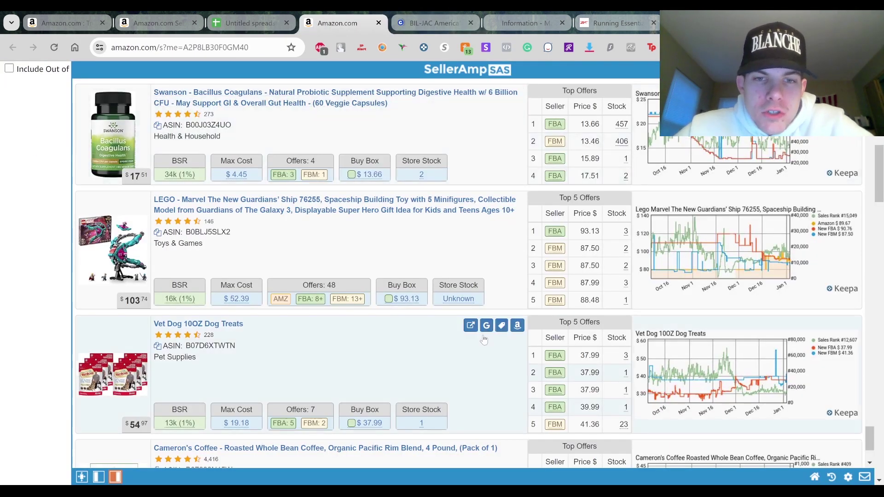
left_click(518, 325)
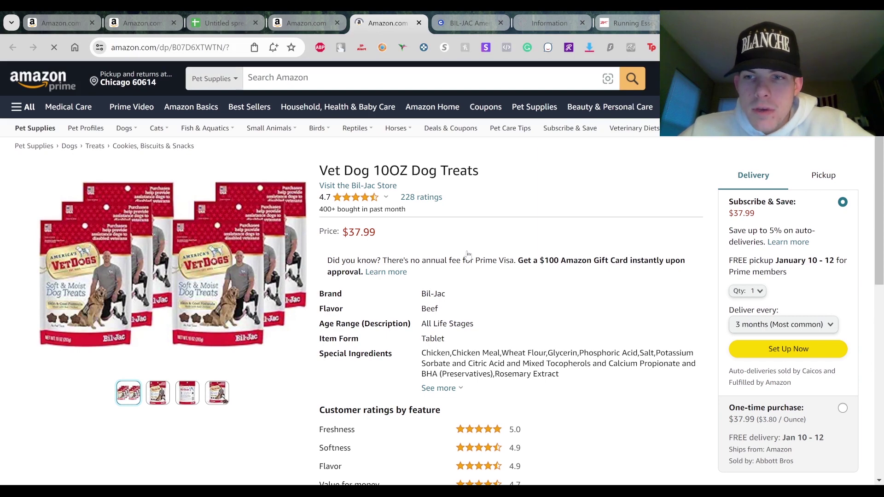
scroll(468, 255, "down", 1)
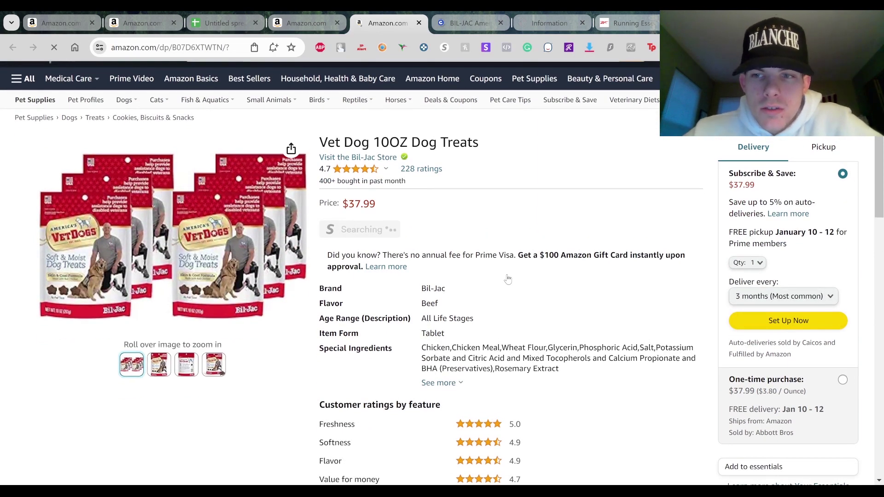
scroll(508, 280, "down", 1)
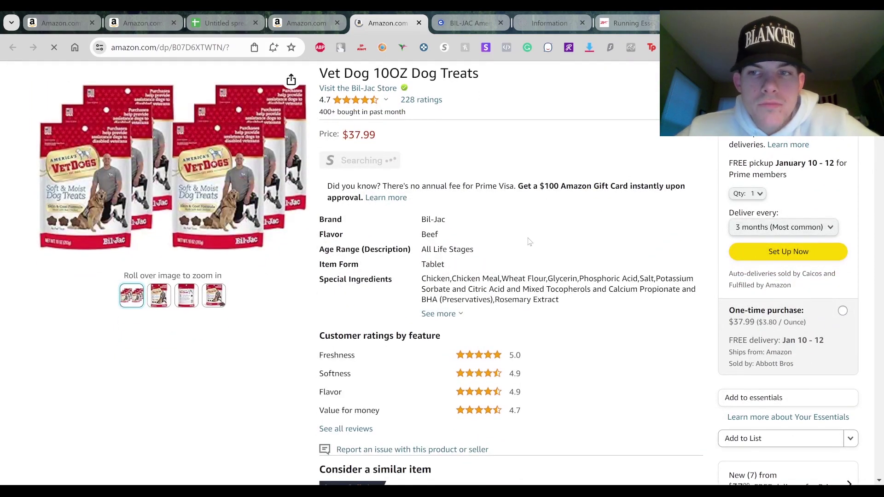
scroll(530, 243, "down", 3)
scroll(529, 241, "up", 3)
scroll(399, 226, "down", 5)
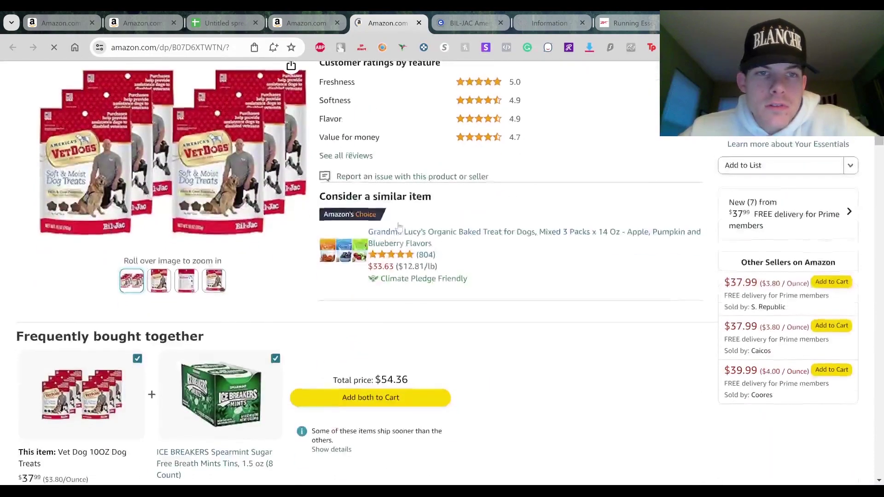
scroll(399, 227, "down", 2)
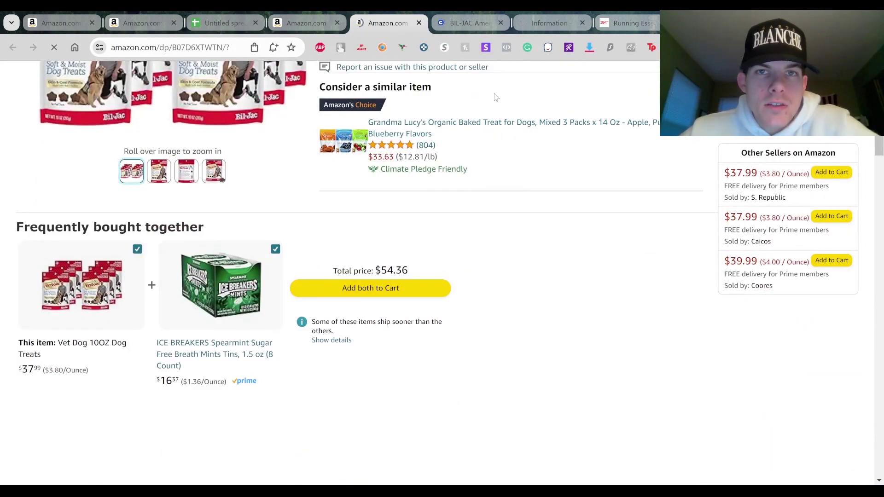
scroll(334, 179, "up", 4)
scroll(191, 239, "up", 5)
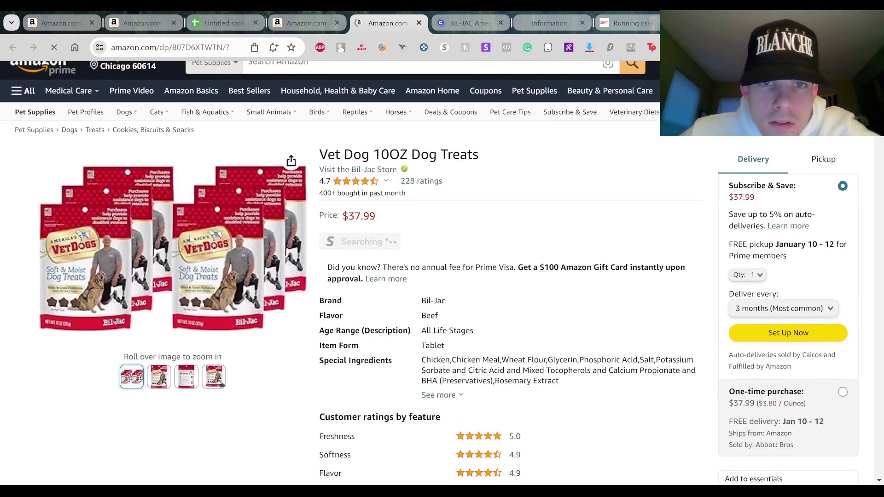
- Return to the VetDogs treats on Chewy and choose the 10-oz bag, bundle of 6 size
left_click(469, 24)
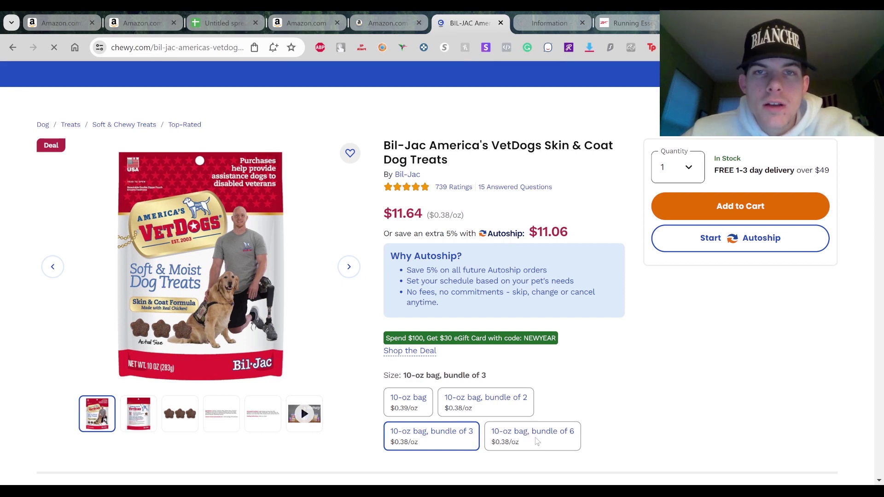
scroll(537, 441, "down", 2)
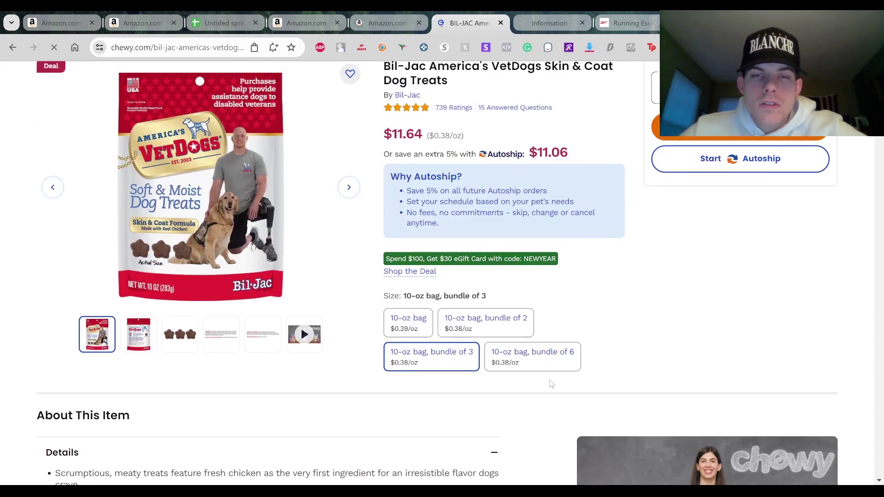
scroll(551, 384, "up", 3)
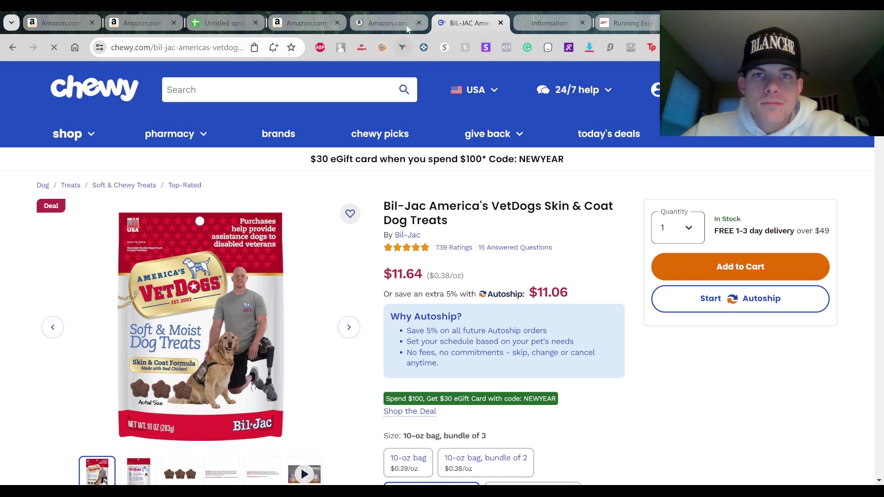
scroll(474, 233, "down", 1)
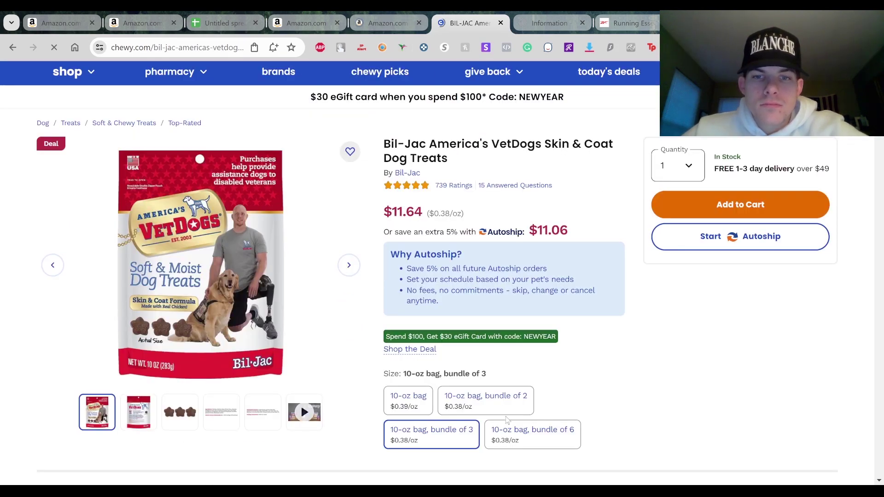
left_click(520, 443)
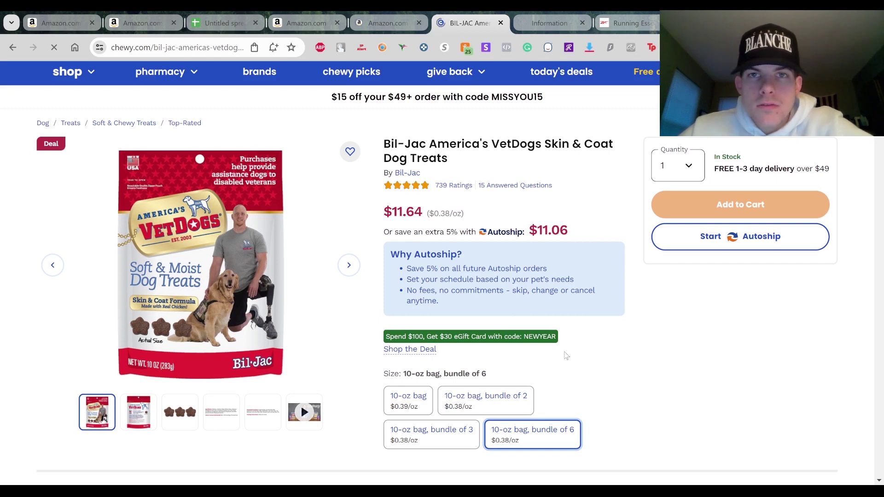
- Compare the Amazon Vet Dog 10OZ Dog Treats listing with Chewy's 10-oz bag, bundle of 6, checking pack contents and price
left_click(389, 21)
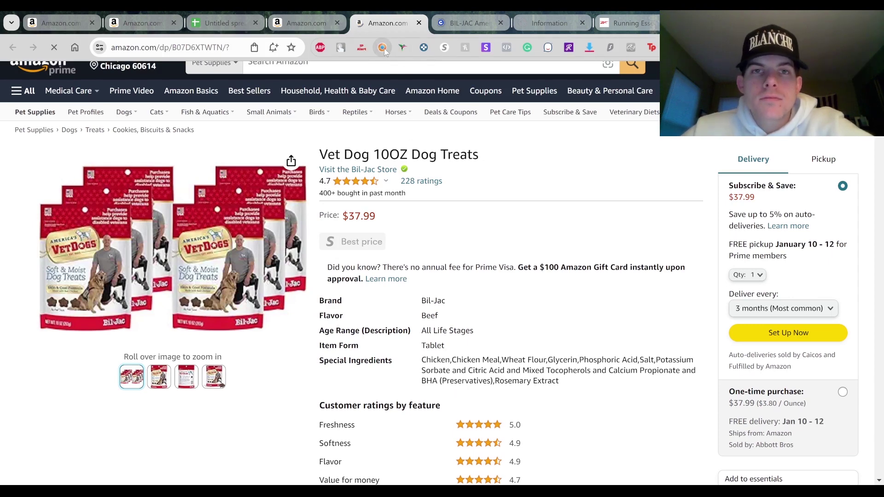
left_click(454, 24)
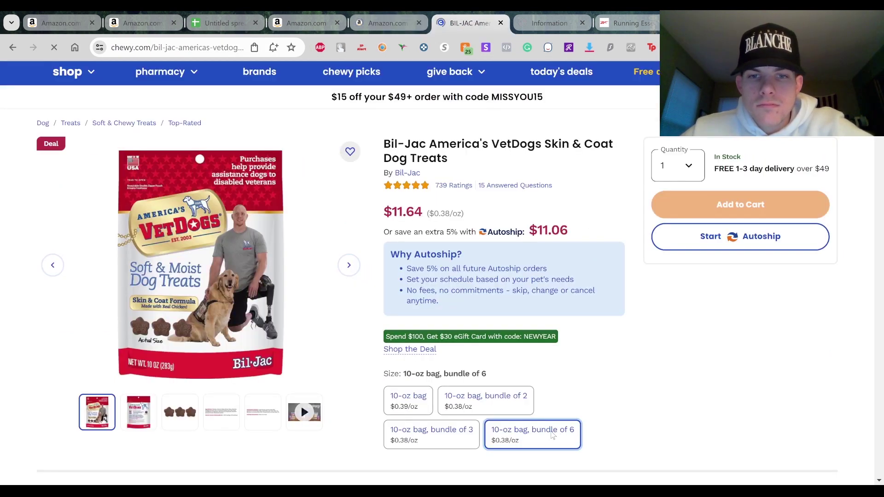
scroll(574, 355, "down", 2)
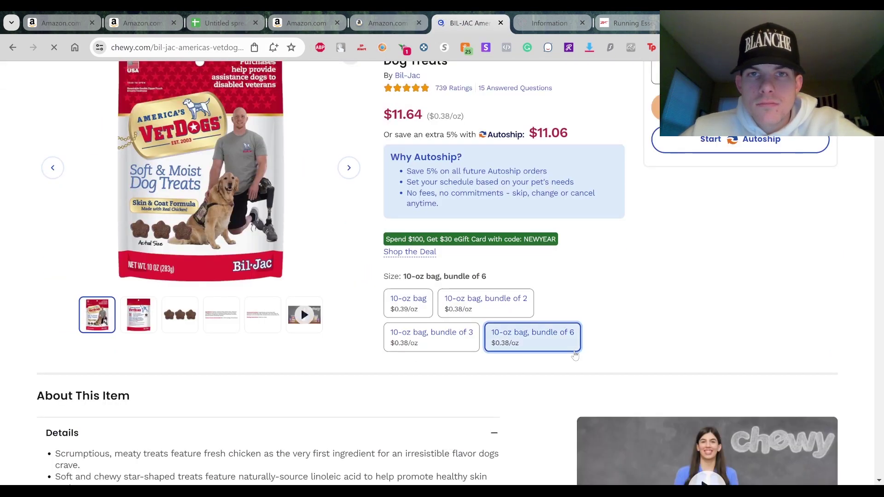
scroll(574, 355, "up", 2)
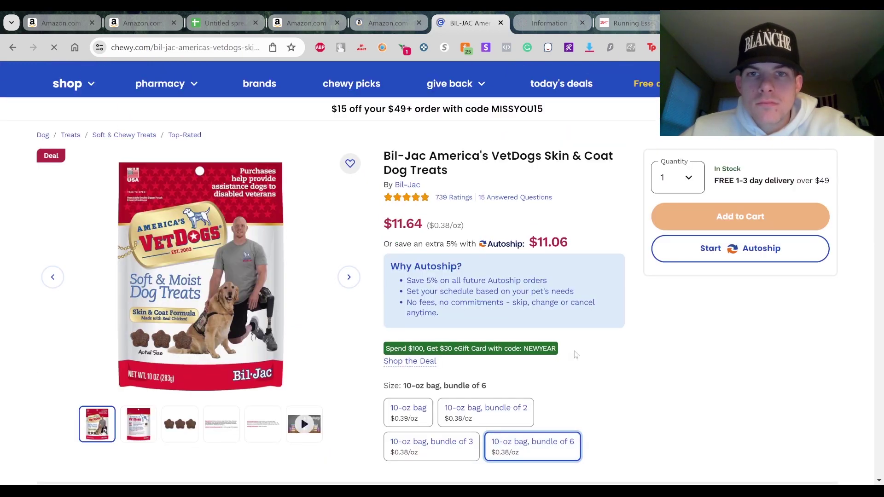
left_click(386, 21)
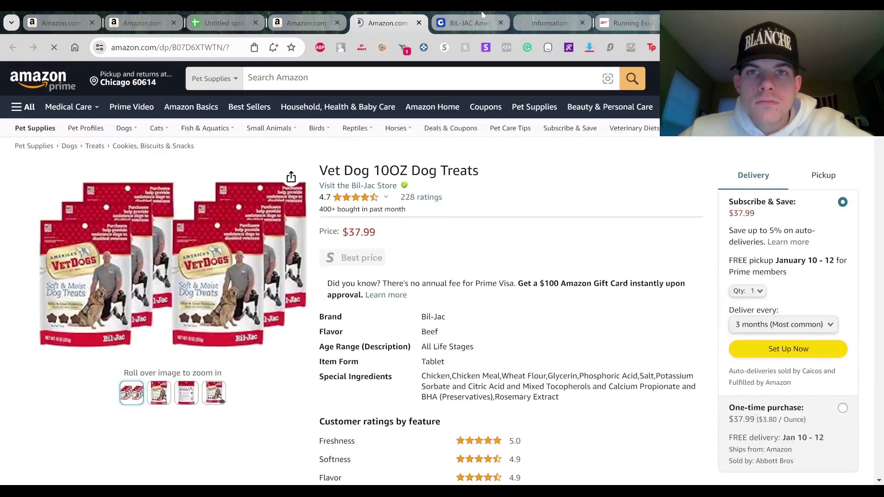
left_click(473, 24)
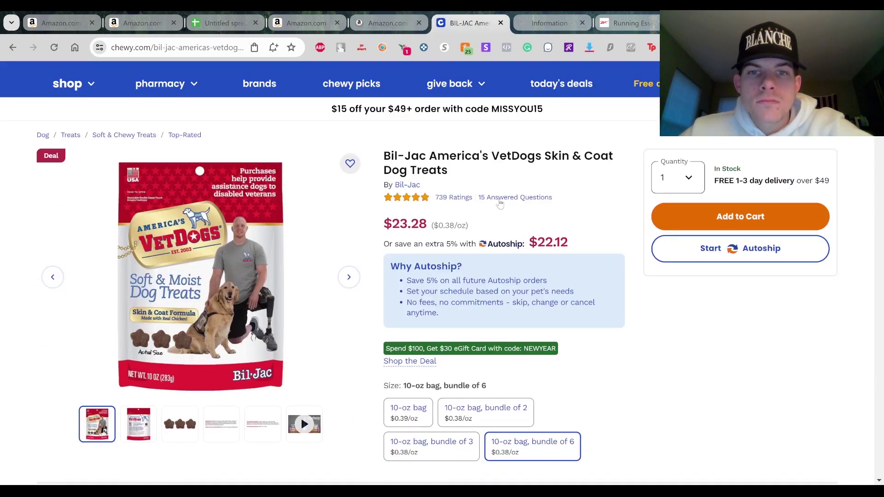
scroll(585, 258, "down", 1)
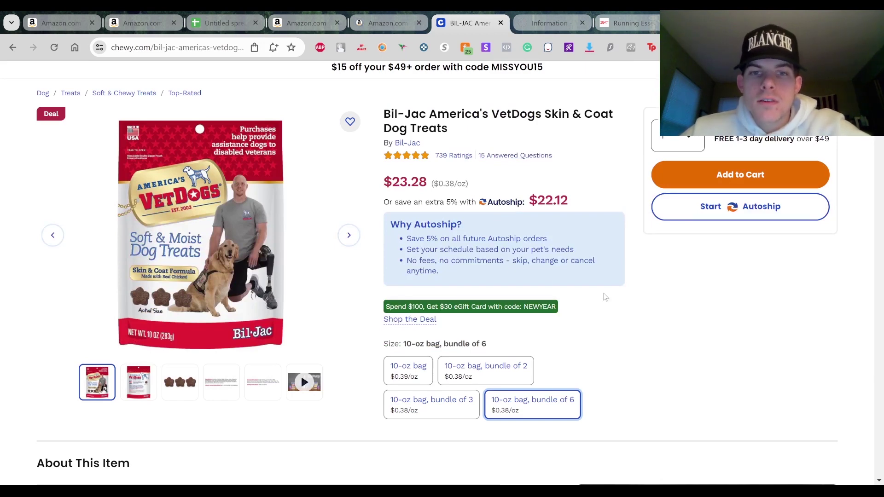
- Add 5 of the 10-oz bag, bundle of 6 VetDogs treats to the Chewy cart and proceed to checkout
scroll(605, 297, "up", 2)
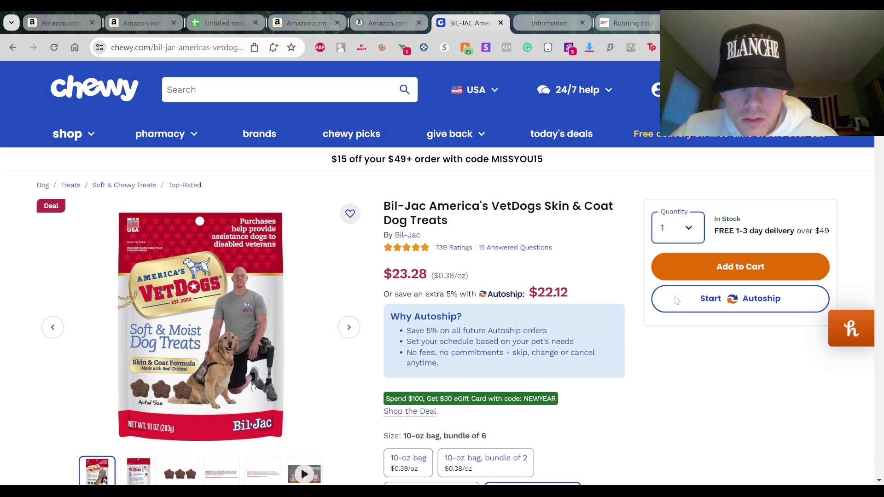
key("5")
left_click(707, 274)
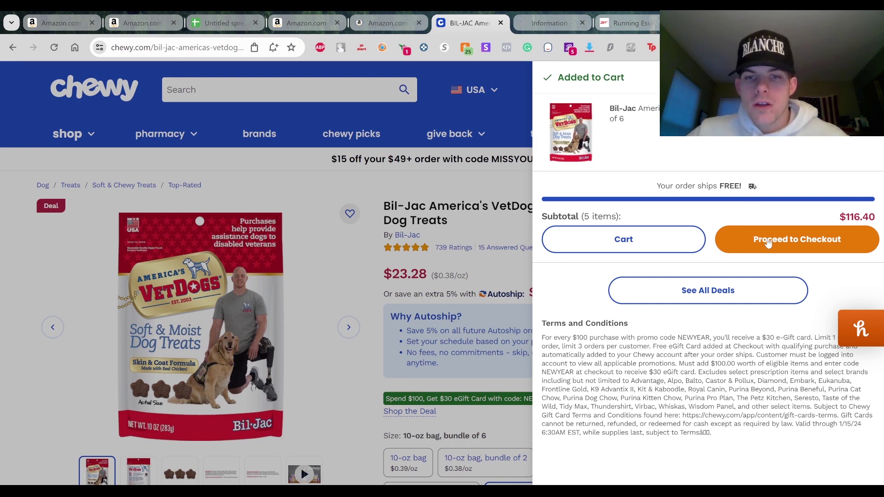
left_click(768, 243)
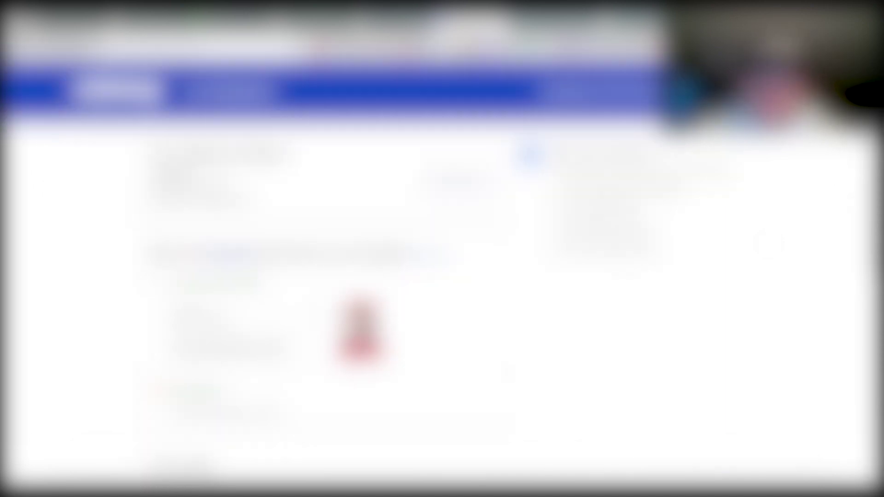
- Apply the NEWYEAR promo code for the $30 eGift Card to the Chewy order and try the additional code GET20
scroll(570, 288, "down", 4)
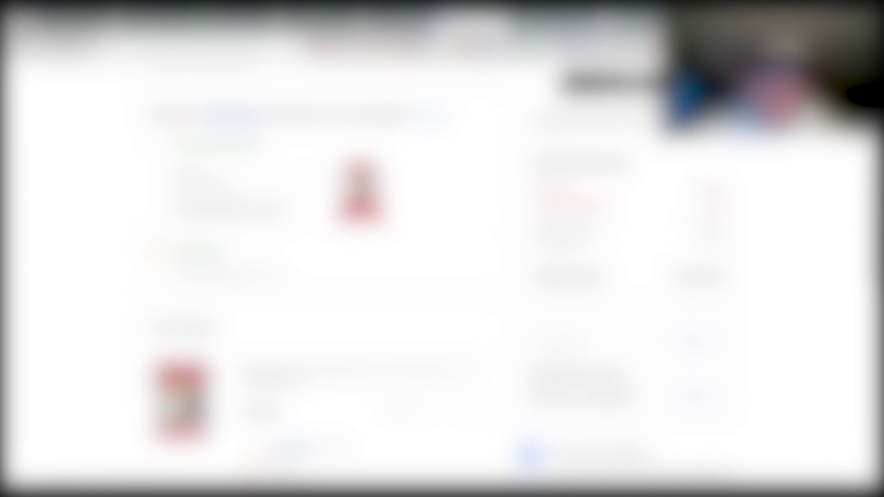
scroll(571, 287, "down", 1)
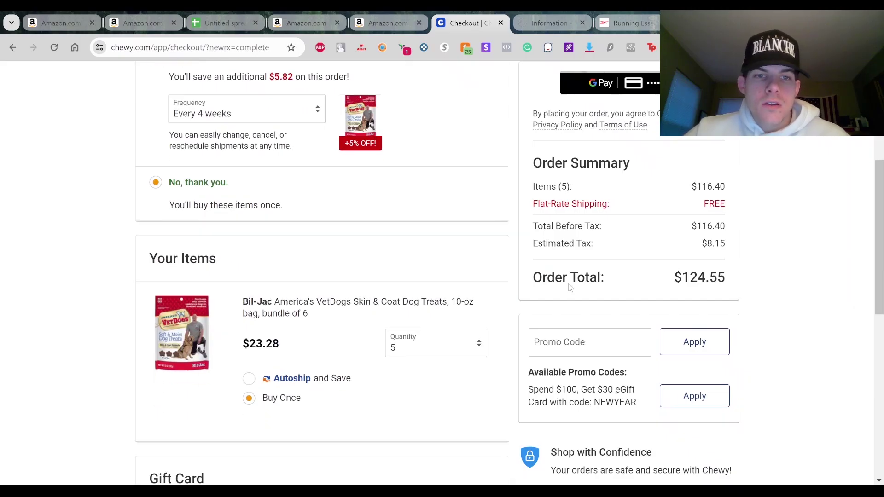
scroll(570, 288, "down", 1)
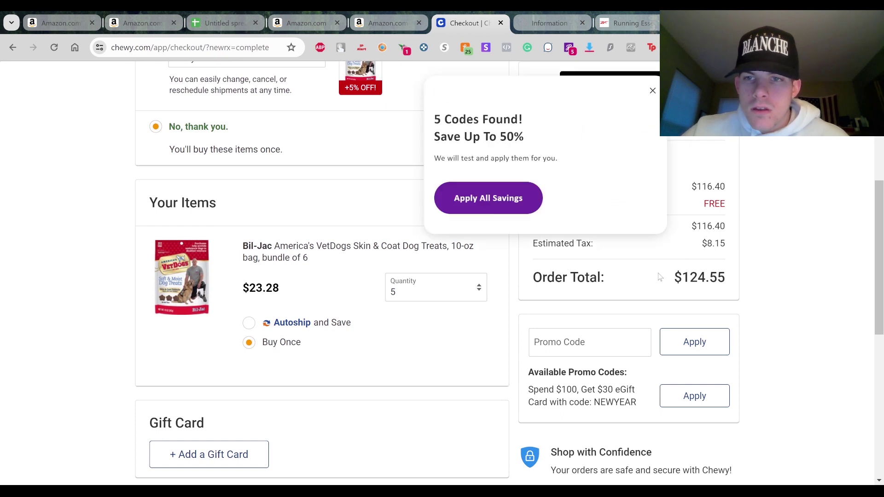
left_click(696, 402)
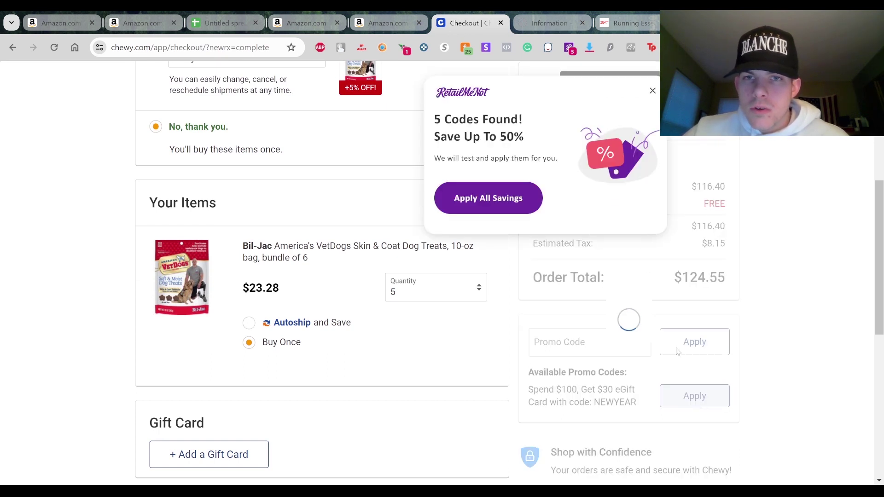
left_click(653, 91)
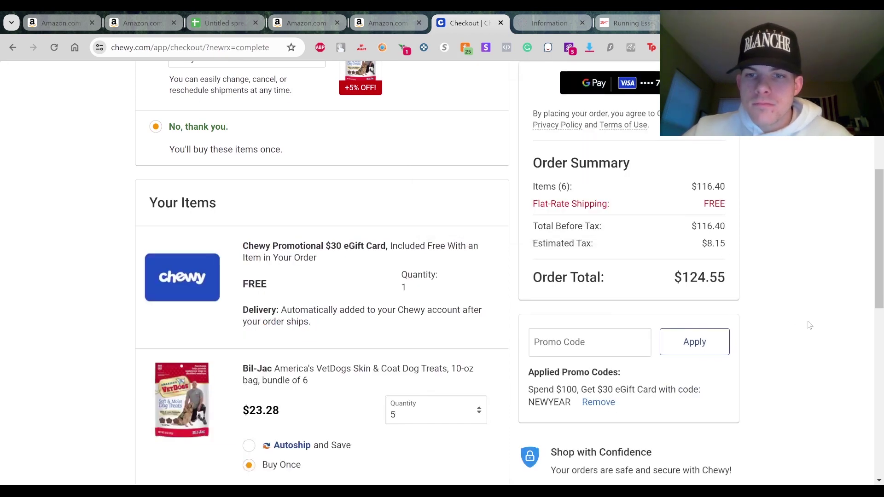
scroll(809, 326, "down", 1)
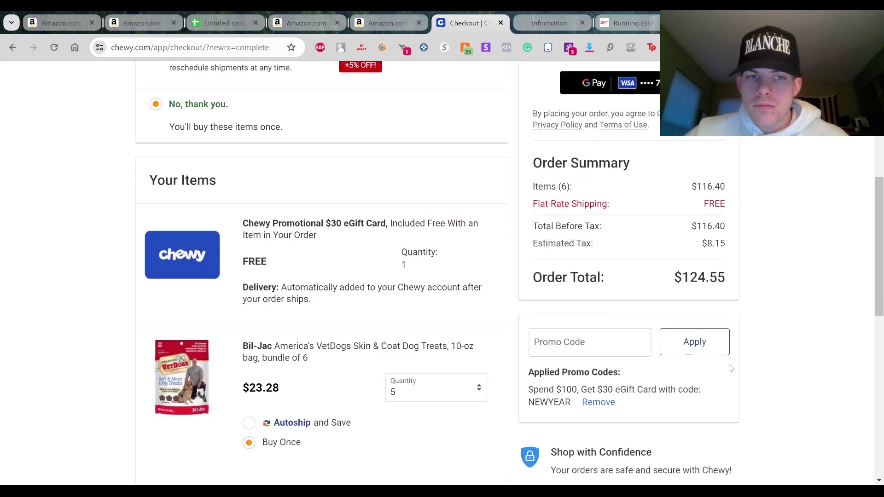
left_click(684, 350)
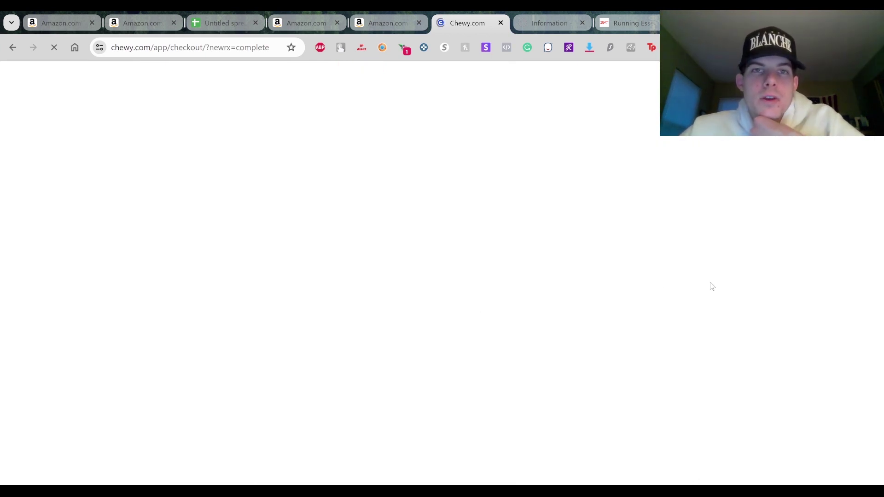
- Set the SellerAmp cost price of Vet Dog 10OZ Dog Treats on Amazon to 23.28
left_click(374, 16)
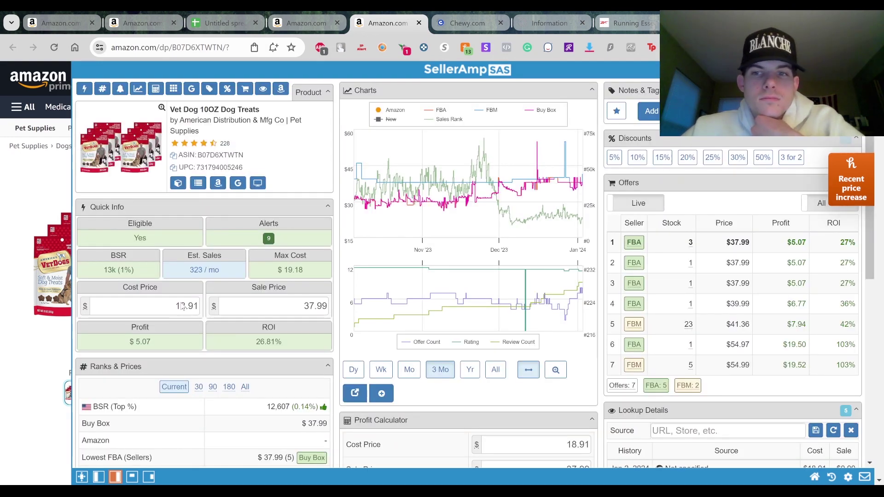
double_click(182, 306)
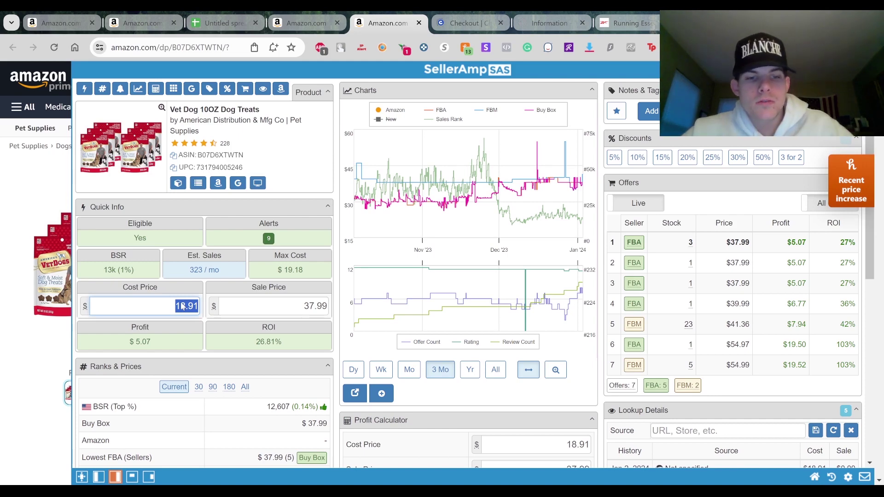
type("23")
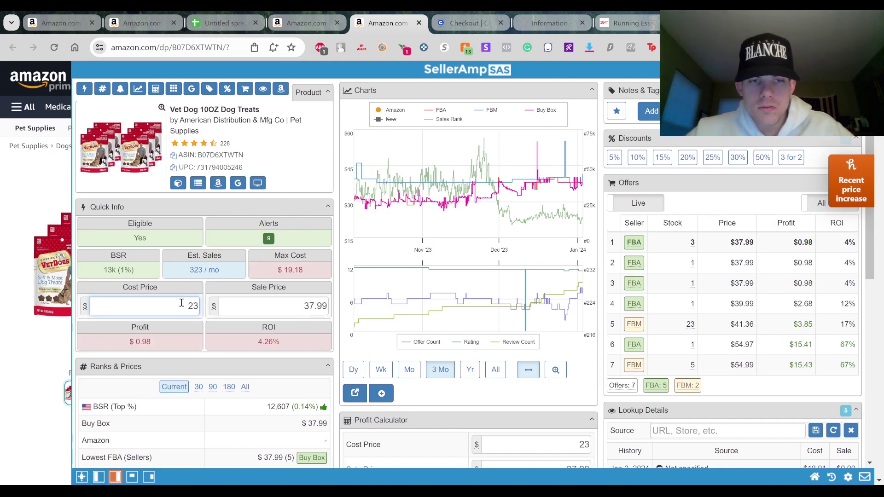
type(".28")
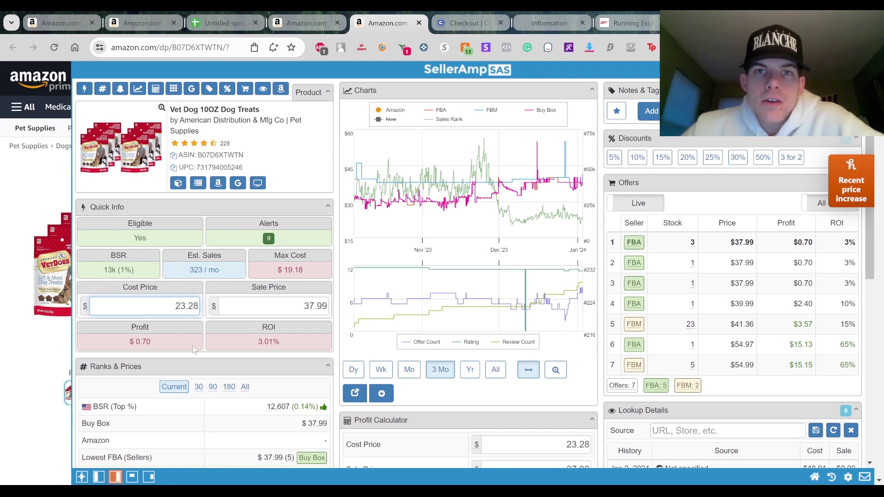
- Check the order total at Chewy's checkout and calculate 124.55-30 in Google to deduct the gift card
left_click(454, 23)
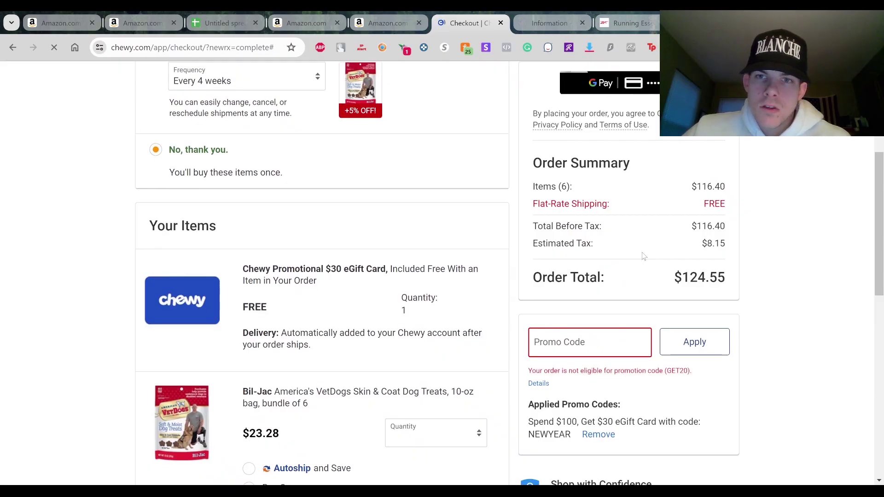
scroll(643, 256, "down", 1)
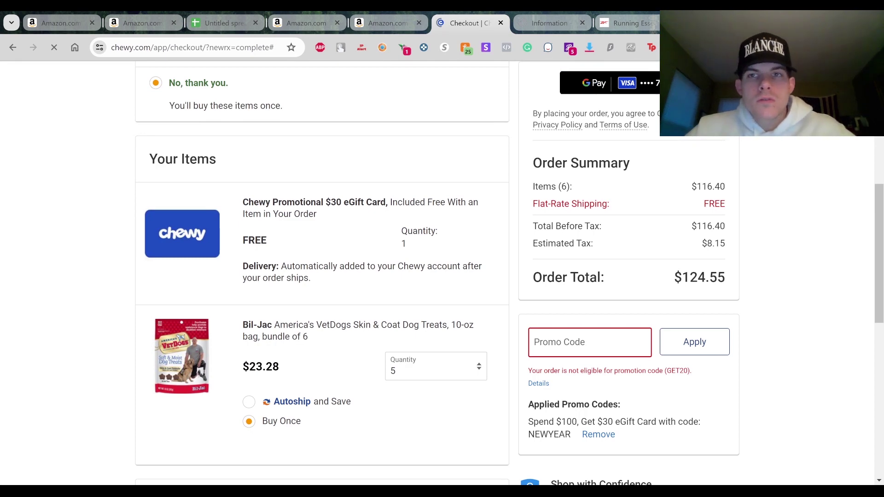
key("ctrl+t")
type("12")
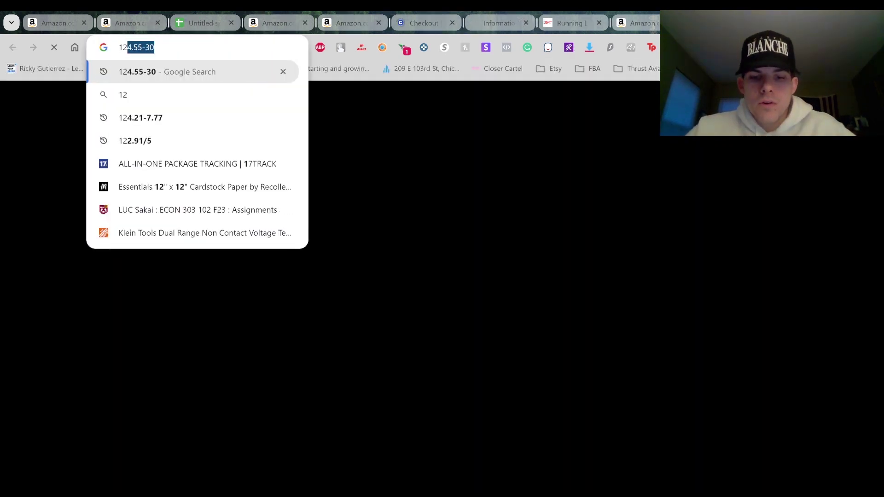
type("4.55-30")
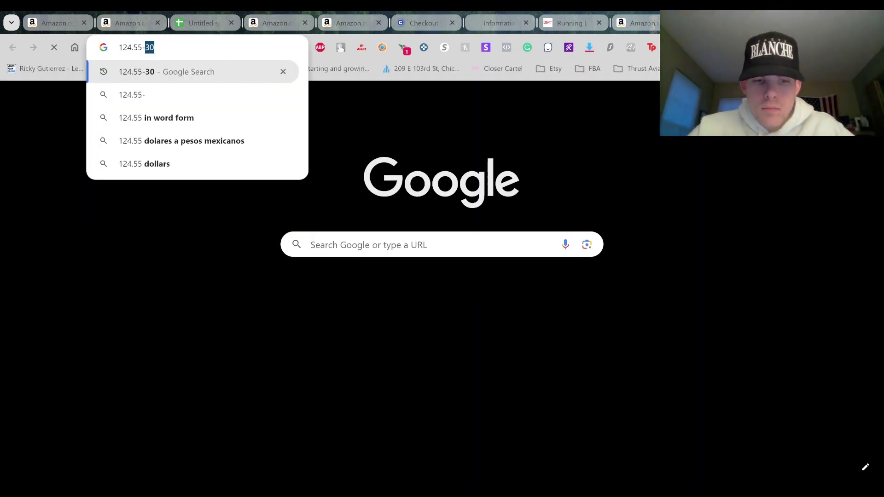
key("Return")
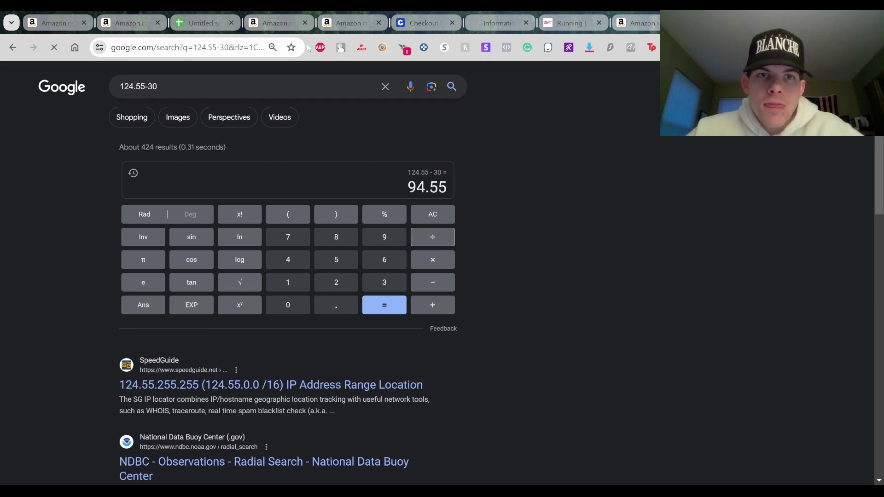
- Calculate 94.55/5 in Google to get the cost per bundle
left_click(212, 46)
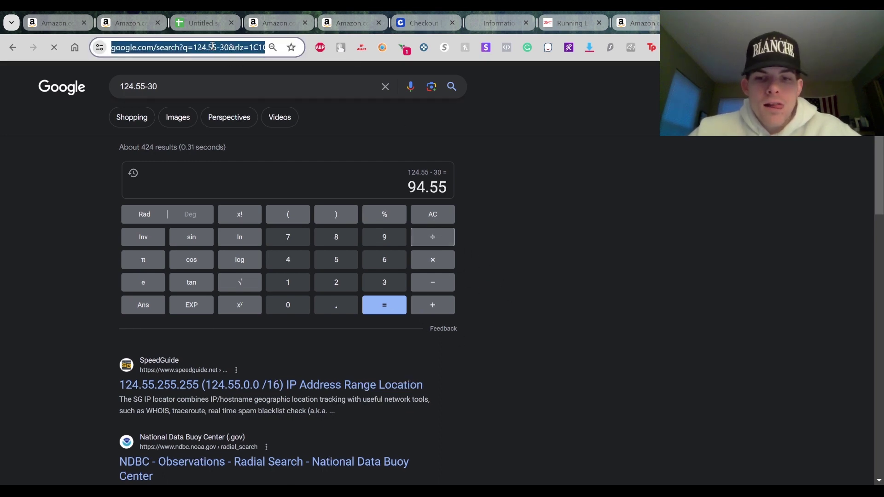
type("9")
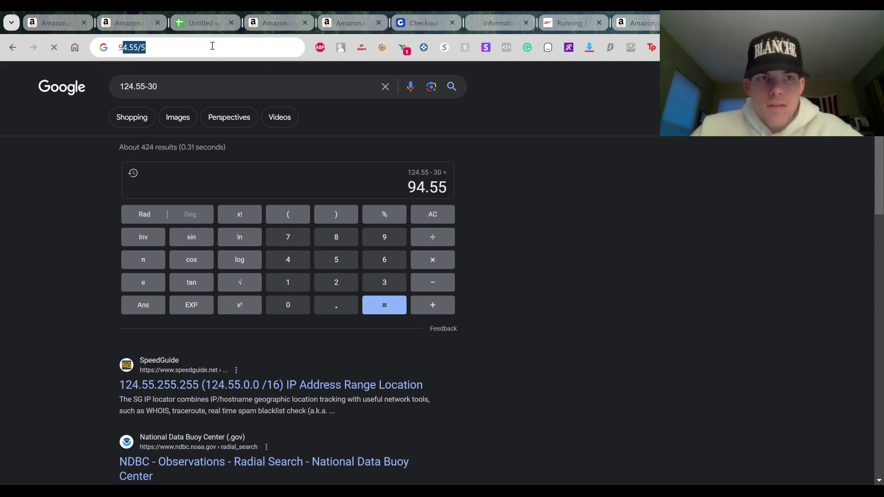
type("4")
key("Return")
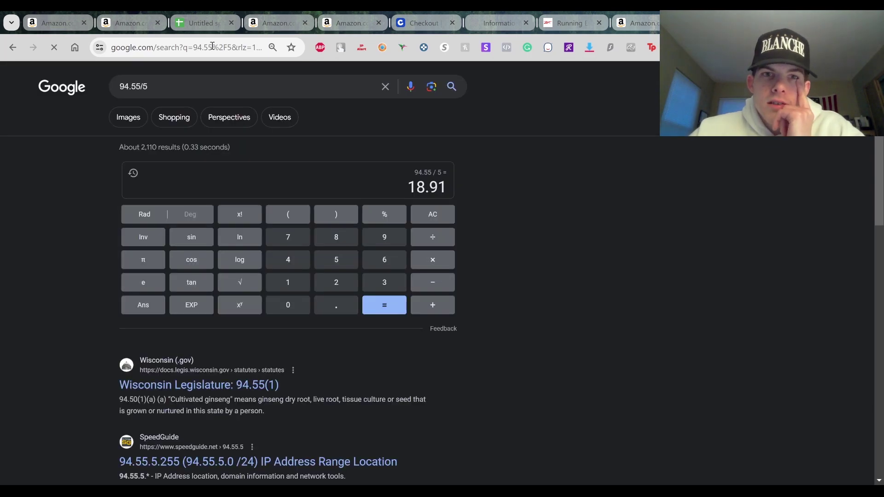
- Set the SellerAmp cost price of Vet Dog 10OZ Dog Treats to 18.91
left_click(355, 22)
type("1")
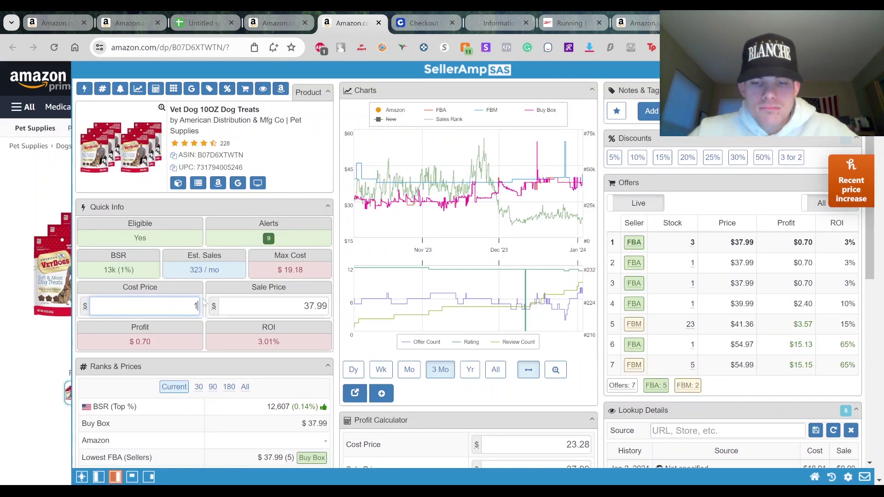
type("8.91")
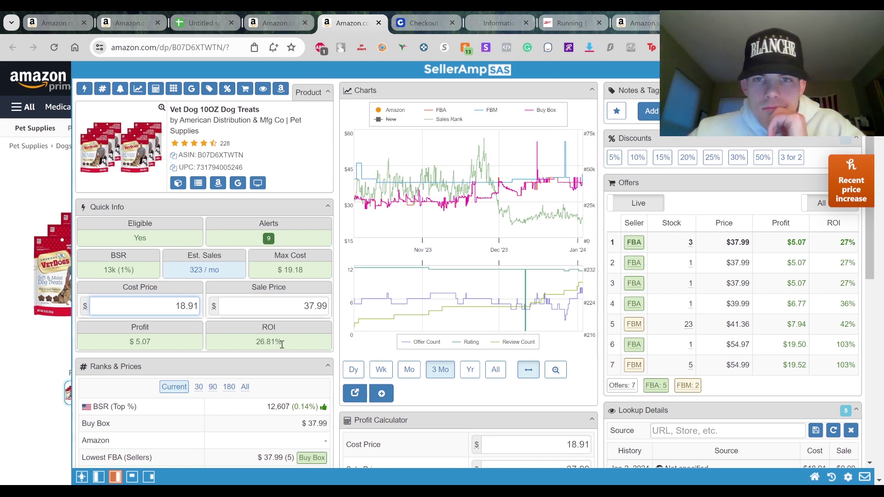
- Close the SellerAmp overlay and open Keepa's offers data for Vet Dog 10OZ Dog Treats
mouse_move(579, 161)
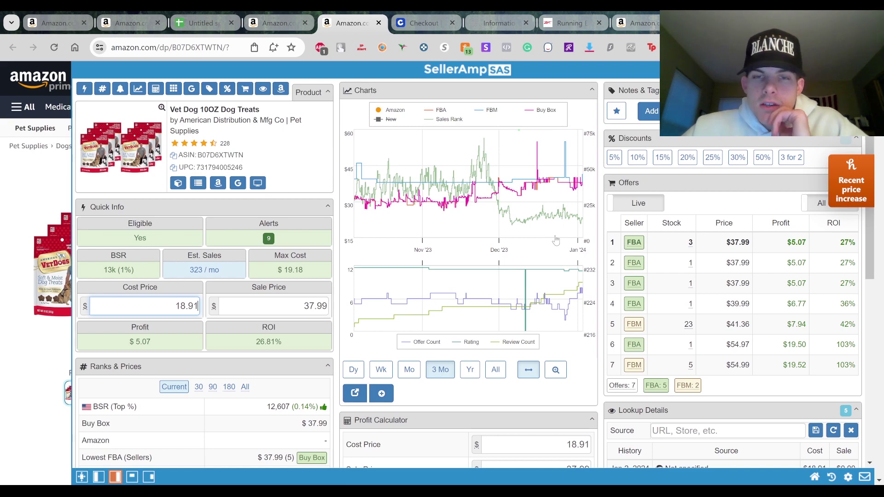
key("Escape")
scroll(556, 241, "down", 6)
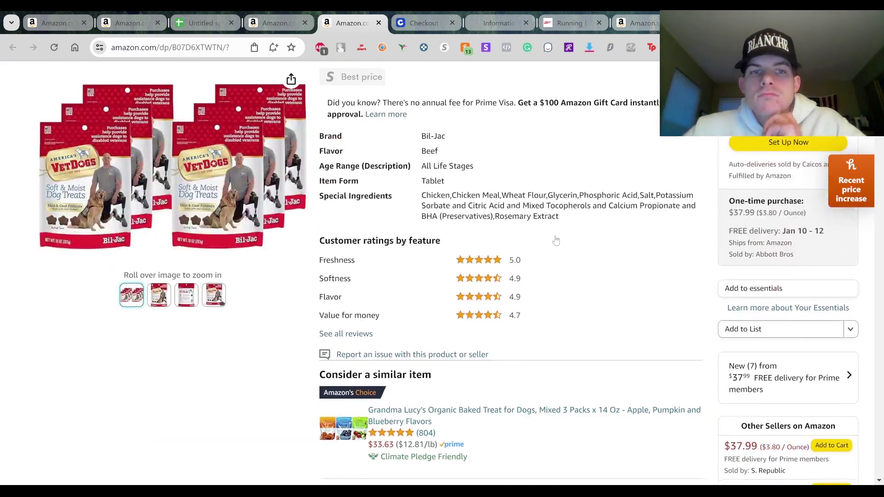
scroll(556, 240, "down", 5)
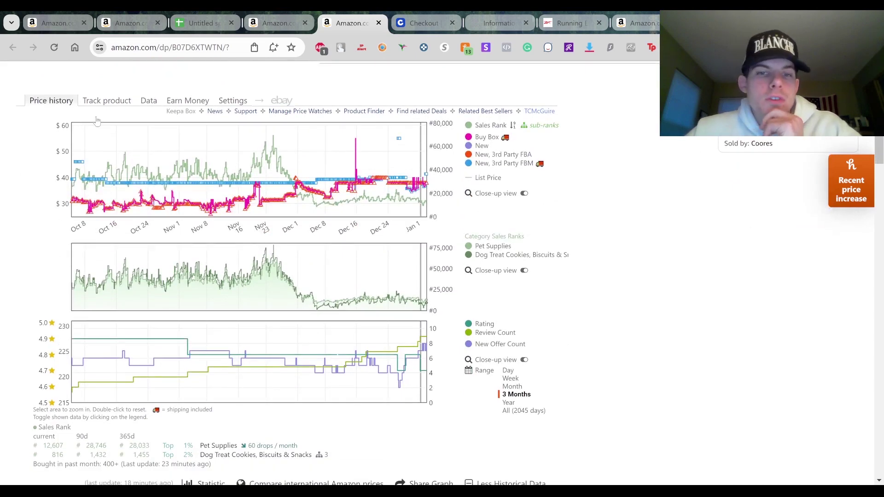
left_click(154, 105)
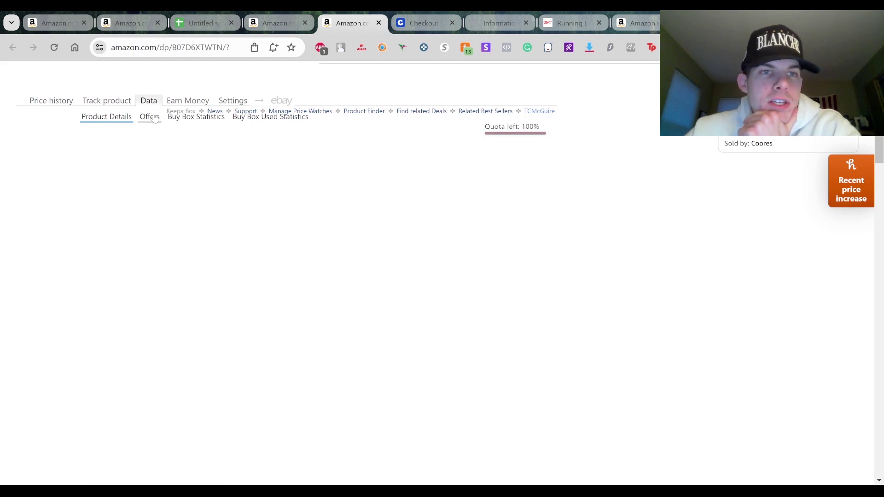
left_click(155, 118)
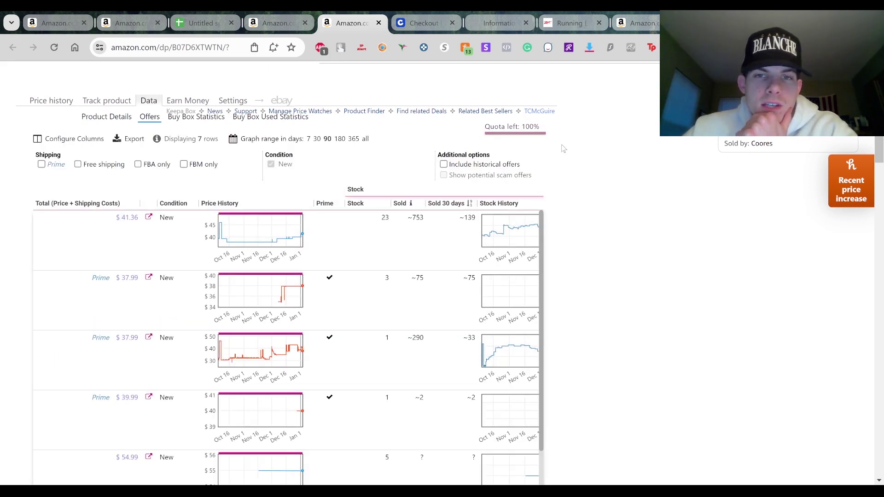
- Include historical offers in Keepa's offers table and examine each seller's stock history and 30-day sales
scroll(564, 148, "down", 2)
scroll(564, 148, "up", 1)
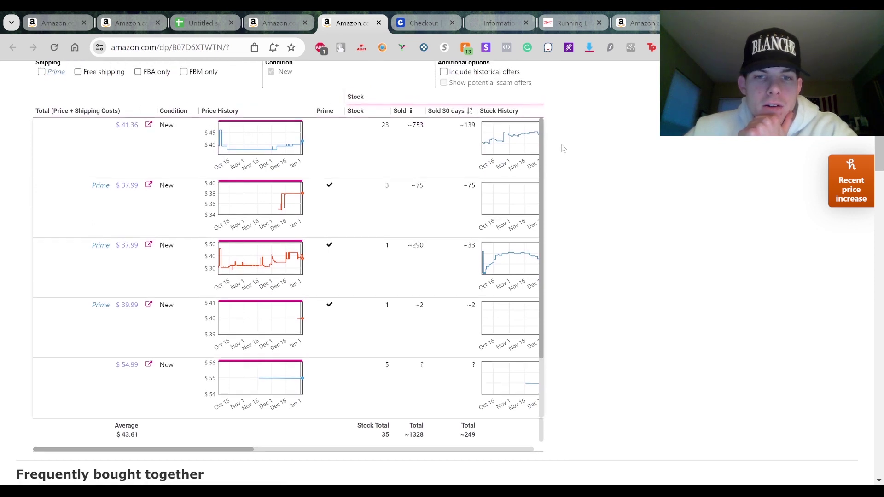
left_click(444, 73)
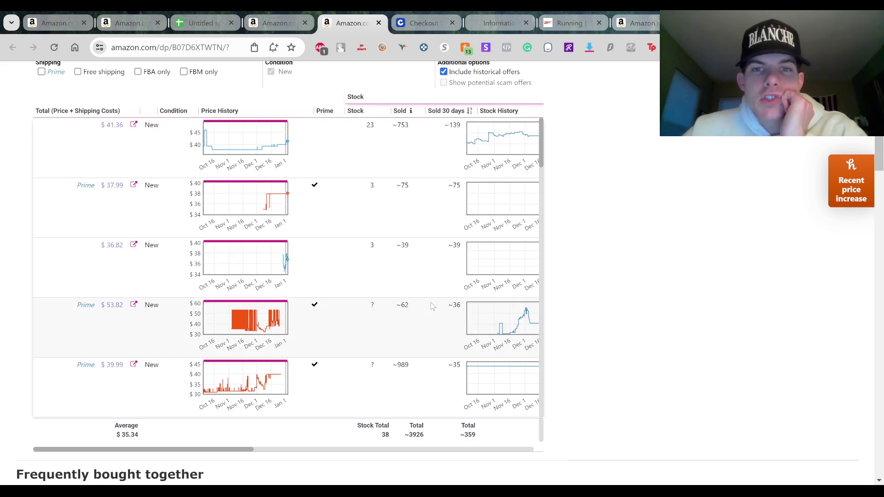
scroll(433, 306, "right", 6)
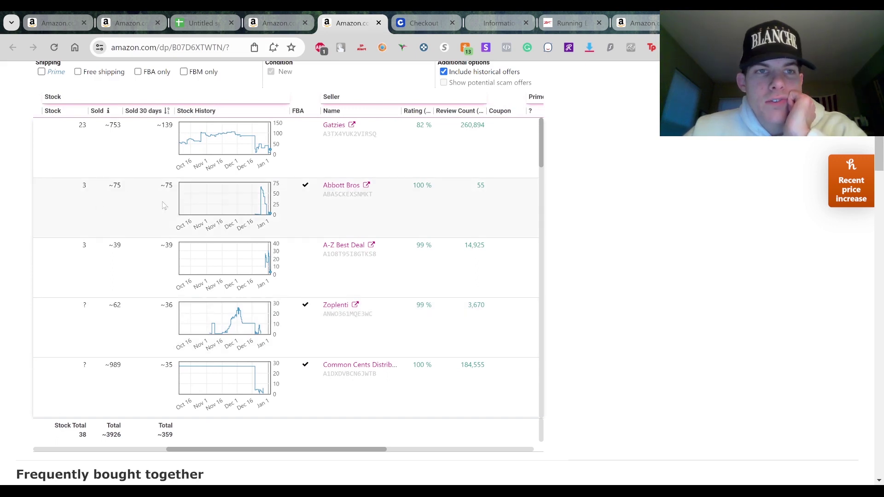
scroll(162, 206, "down", 3)
scroll(162, 206, "down", 3)
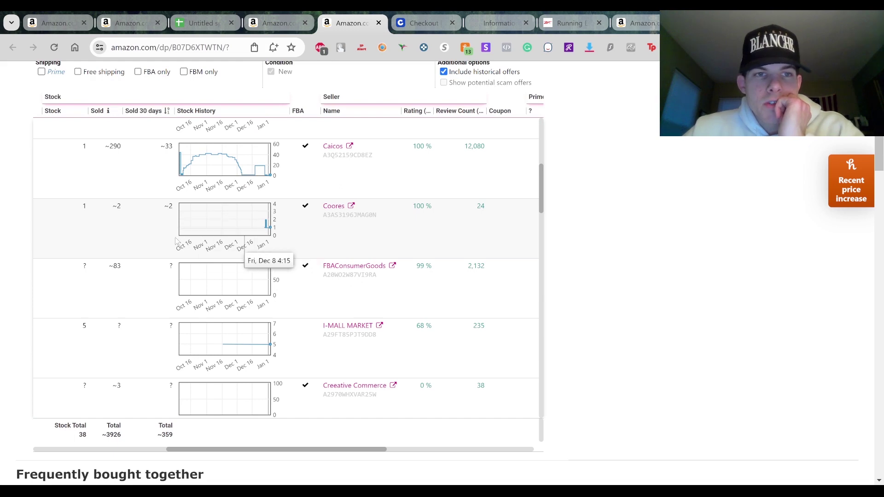
scroll(151, 228, "up", 1)
scroll(164, 199, "up", 2)
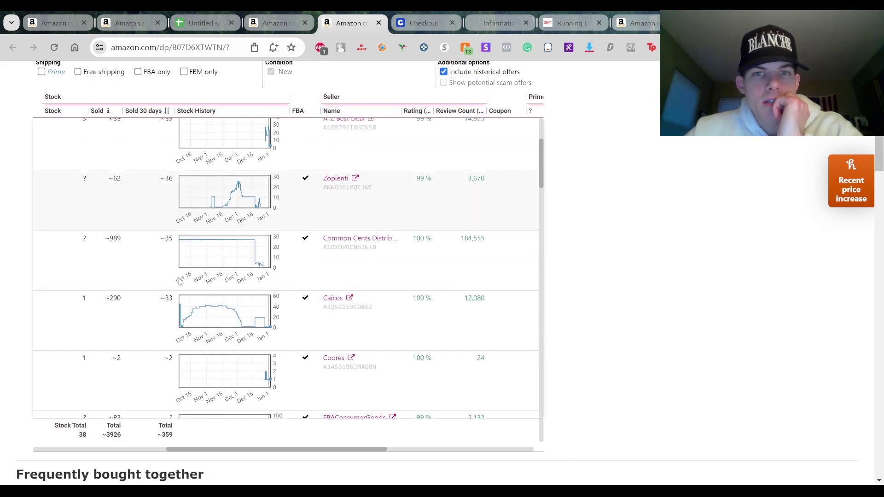
scroll(181, 221, "up", 2)
scroll(181, 222, "up", 2)
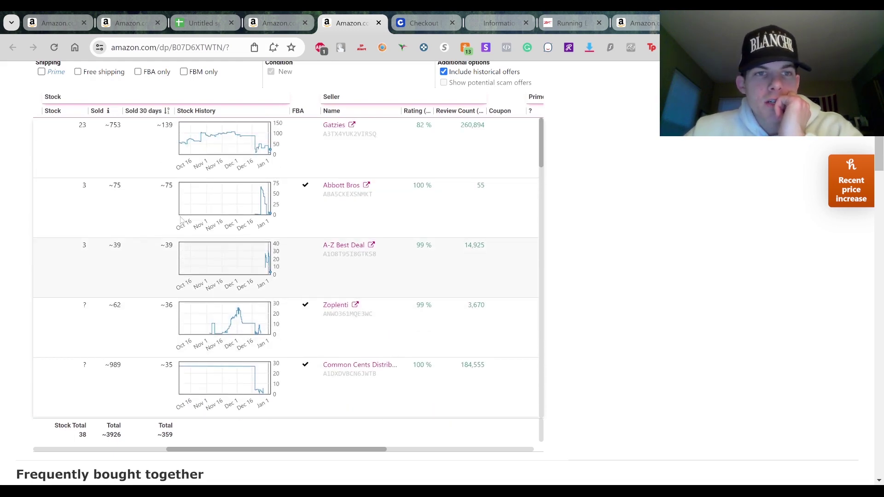
- Check Keepa's Buy Box statistics for each seller's win percentage, average price and last won date
scroll(162, 90, "up", 1)
left_click(177, 83)
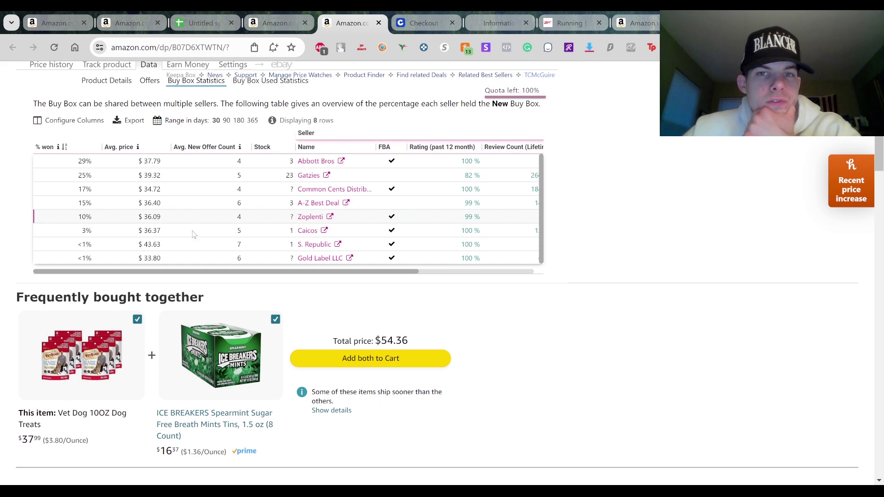
scroll(195, 233, "right", 3)
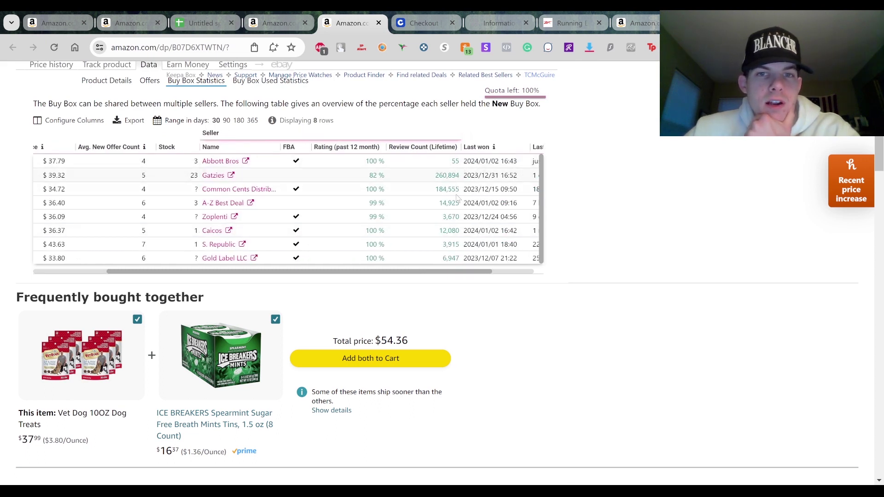
scroll(344, 223, "left", 3)
scroll(119, 189, "right", 3)
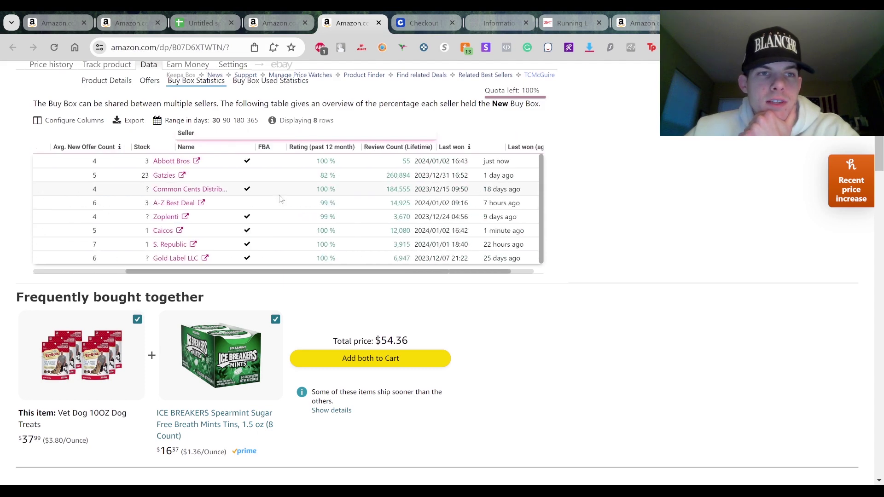
- Return to Keepa's offers table and compare the sellers' stock histories and estimated sales again
left_click(157, 81)
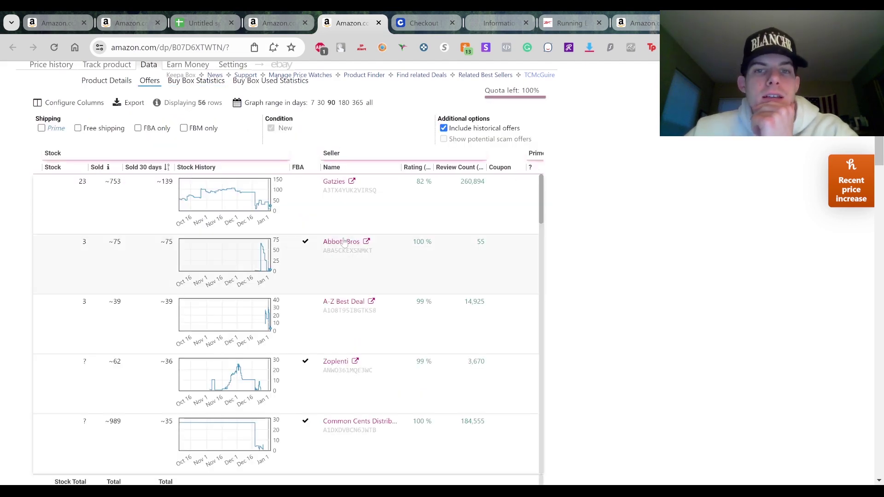
scroll(344, 244, "left", 3)
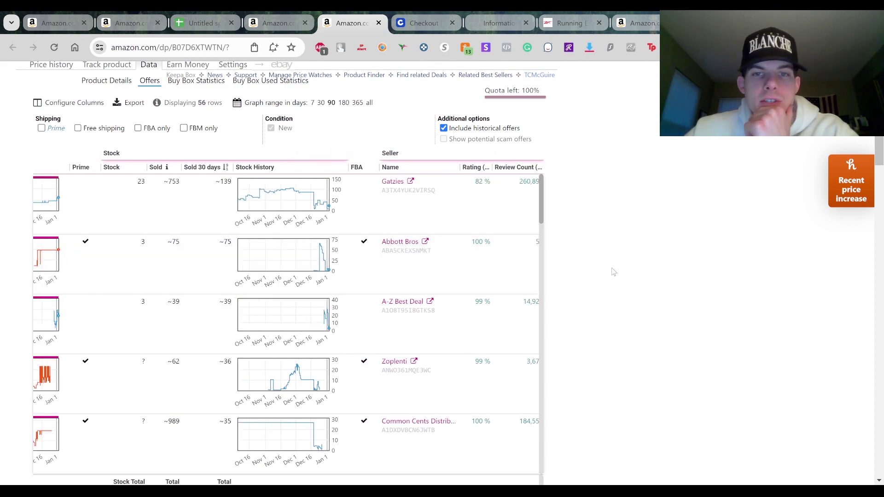
scroll(613, 272, "up", 3)
scroll(613, 272, "down", 6)
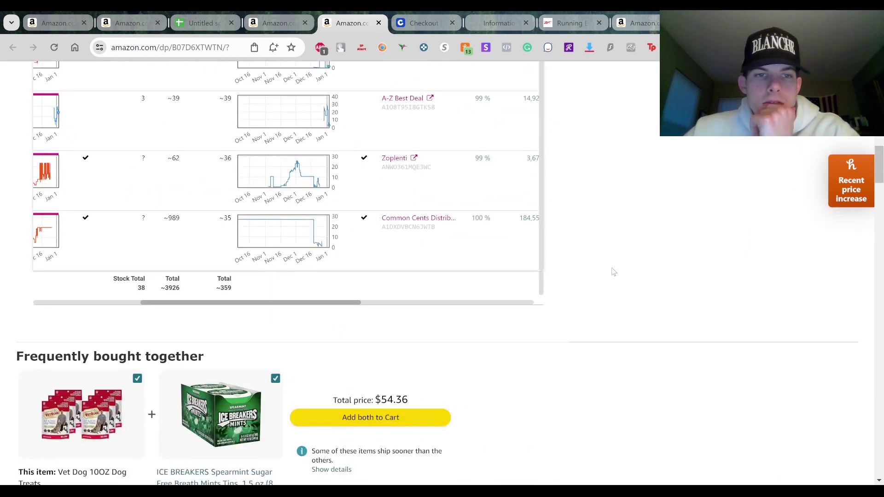
scroll(613, 272, "up", 4)
scroll(613, 272, "down", 3)
scroll(613, 272, "up", 12)
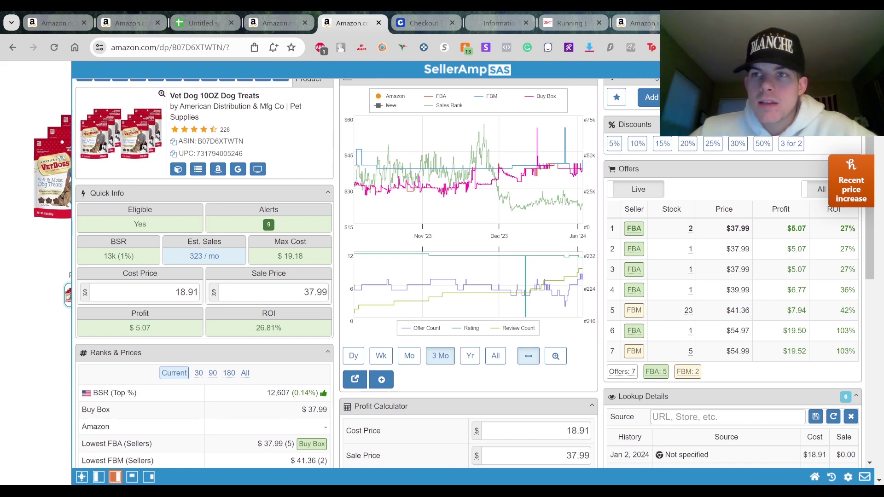
- Close the SellerAmp overlay and look over the Vet Dog 10OZ Dog Treats product page
key("Escape")
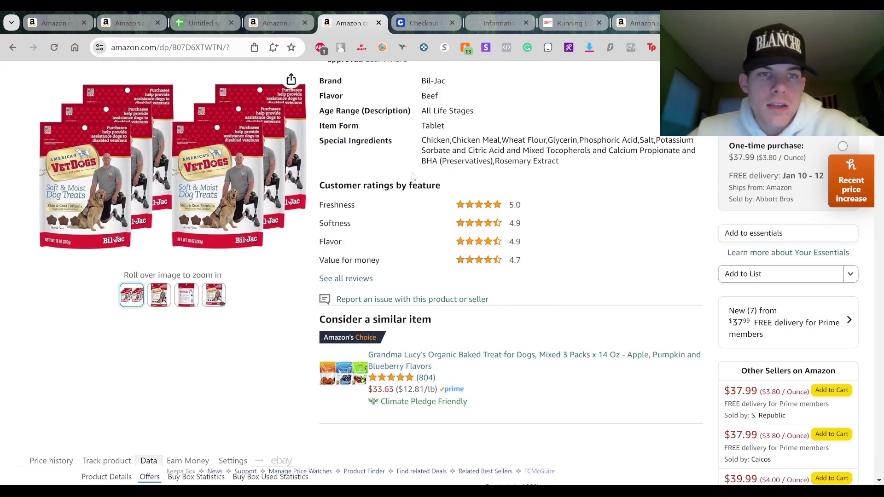
scroll(587, 225, "down", 3)
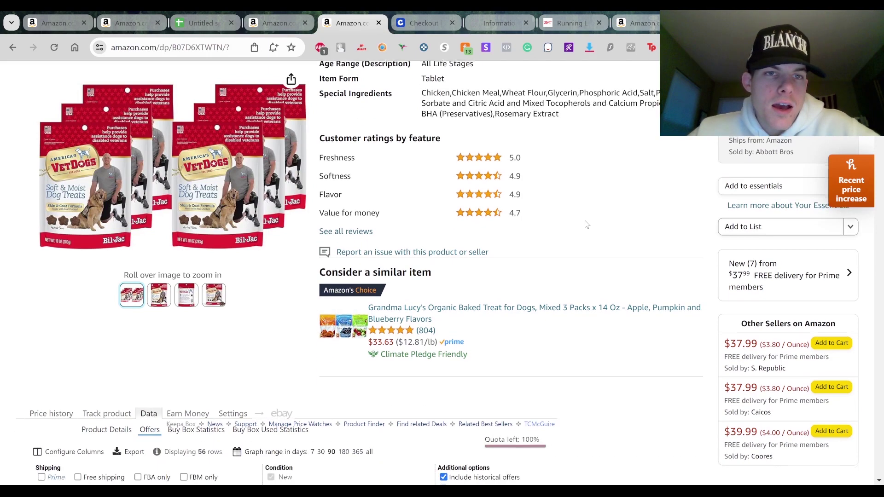
scroll(587, 224, "up", 8)
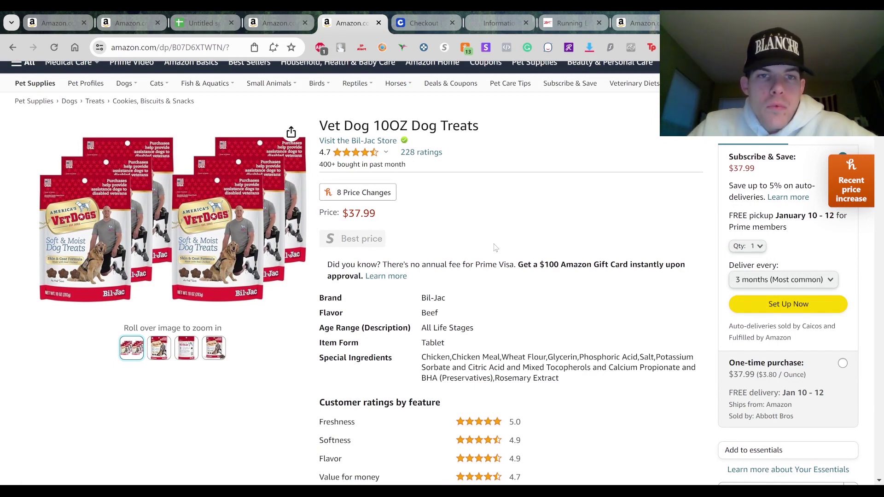
scroll(496, 248, "down", 3)
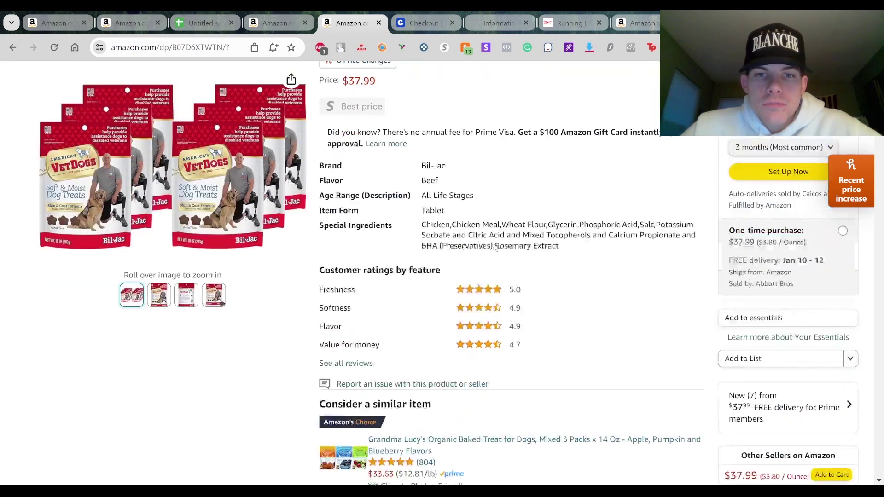
scroll(494, 244, "up", 4)
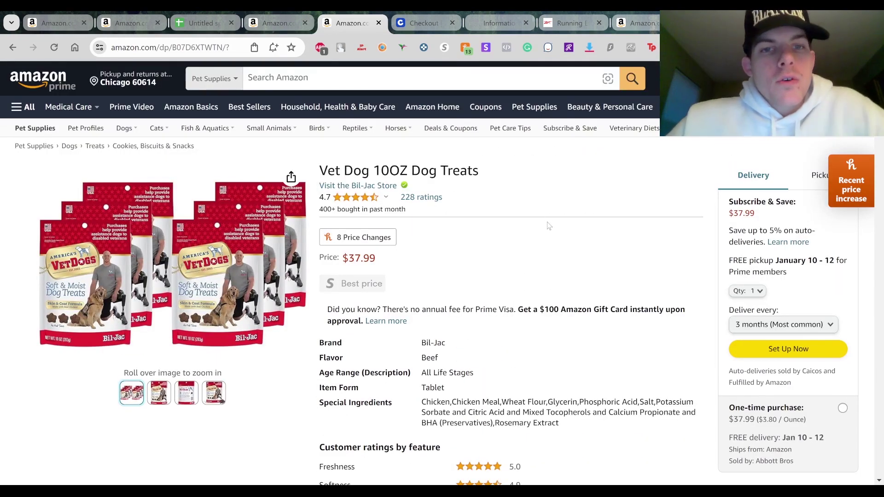